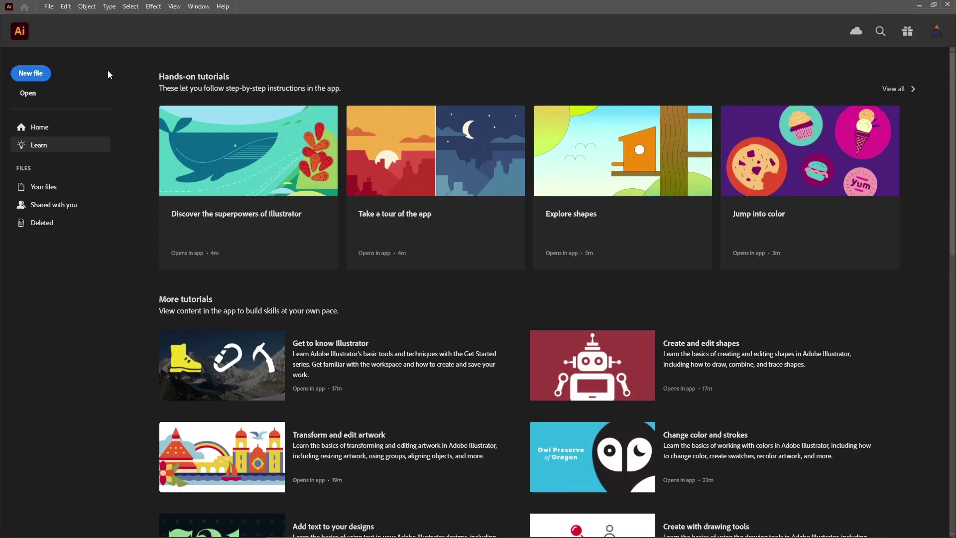
Step: Create a new 850 × 1270 px document in pixels, RGB color, with 72 ppi raster effects
left_click(37, 78)
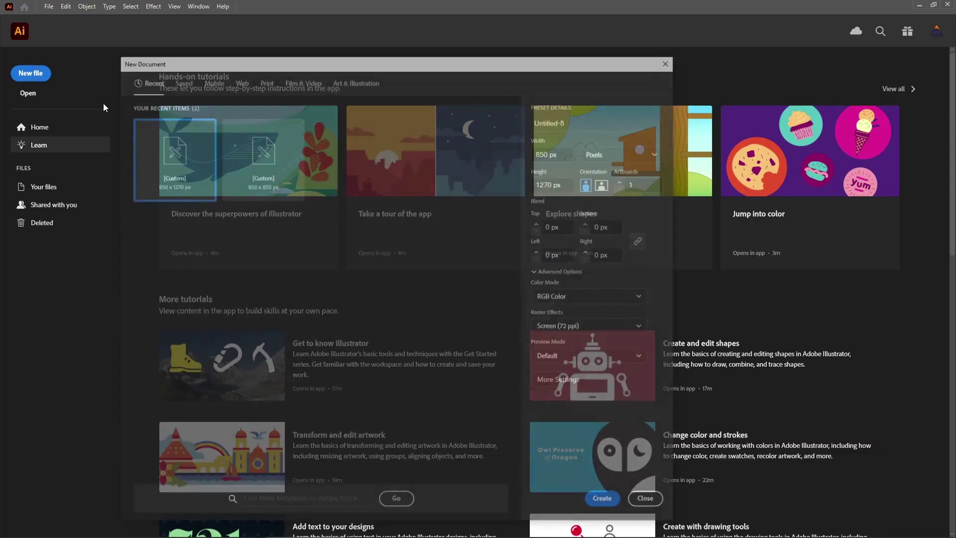
left_click(626, 153)
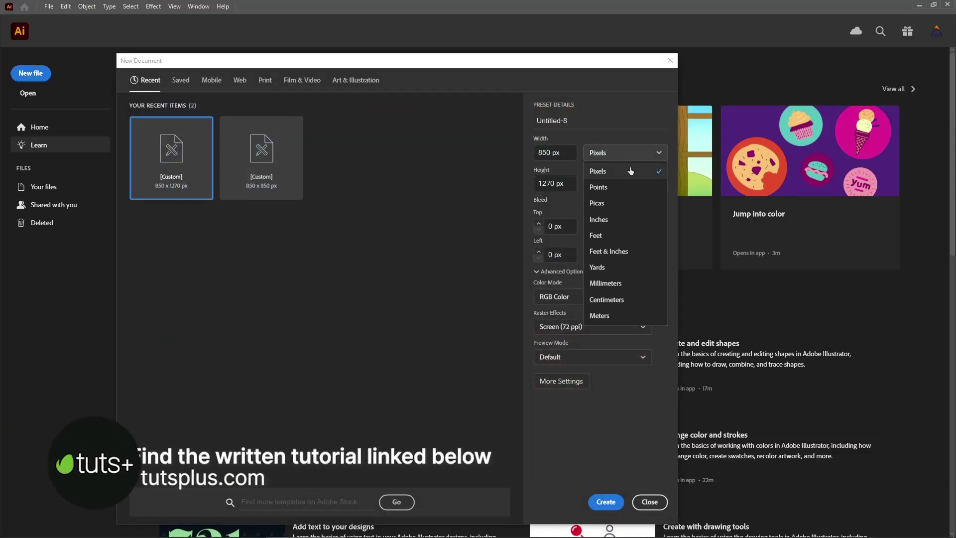
left_click(625, 172)
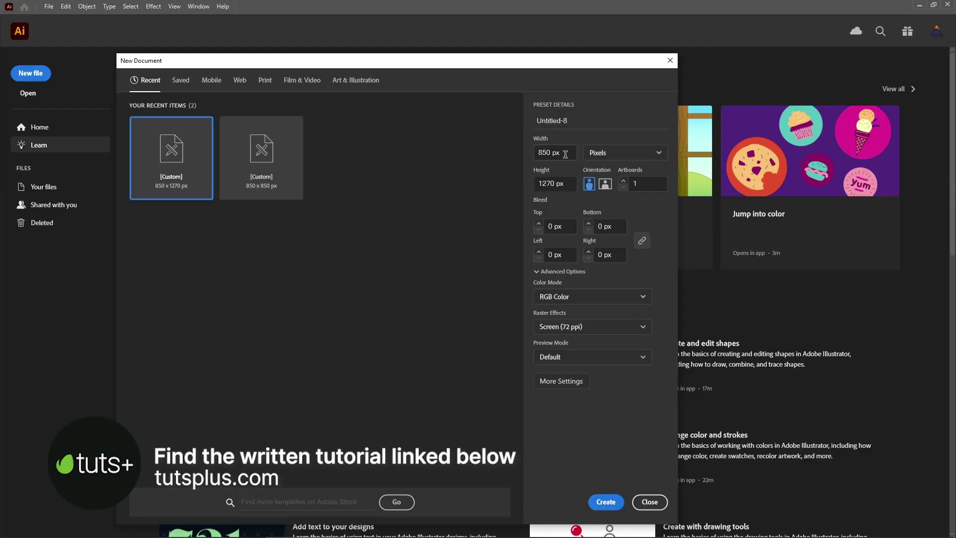
left_click(569, 152)
left_click(570, 184)
left_click_drag(570, 183, 514, 182)
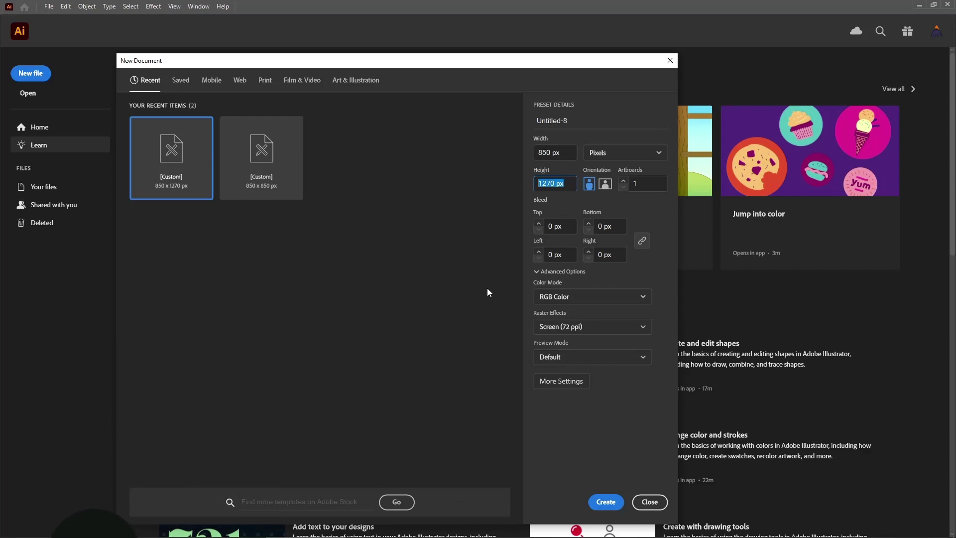
left_click(599, 297)
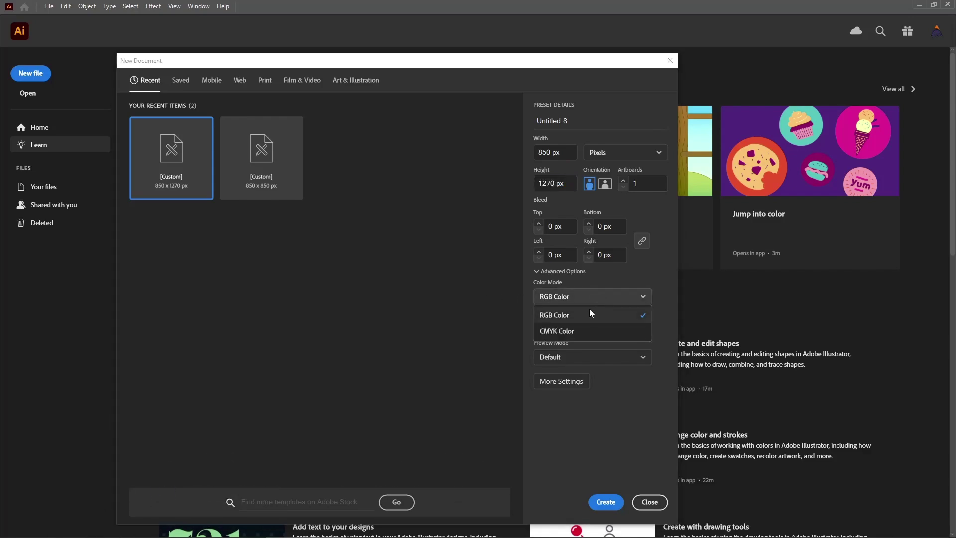
left_click(587, 313)
left_click(610, 327)
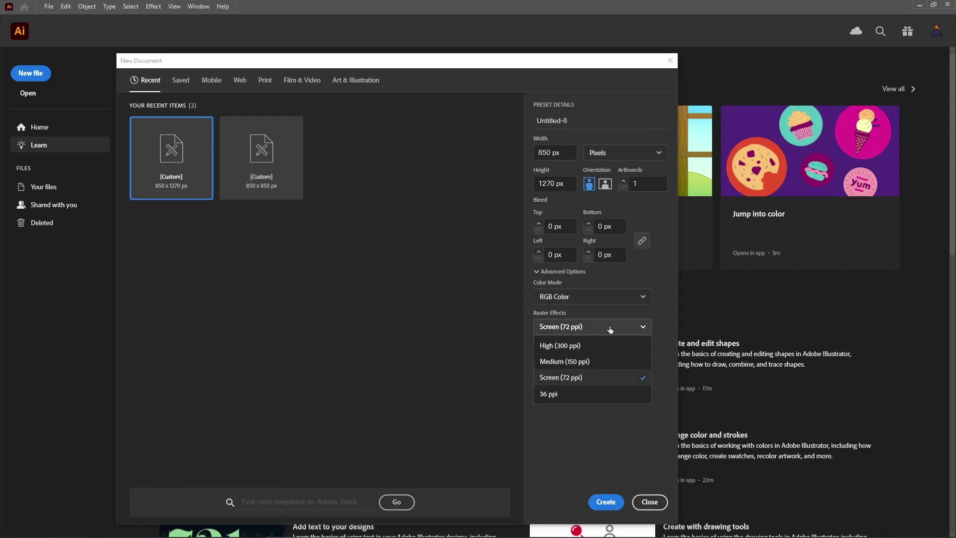
left_click(609, 379)
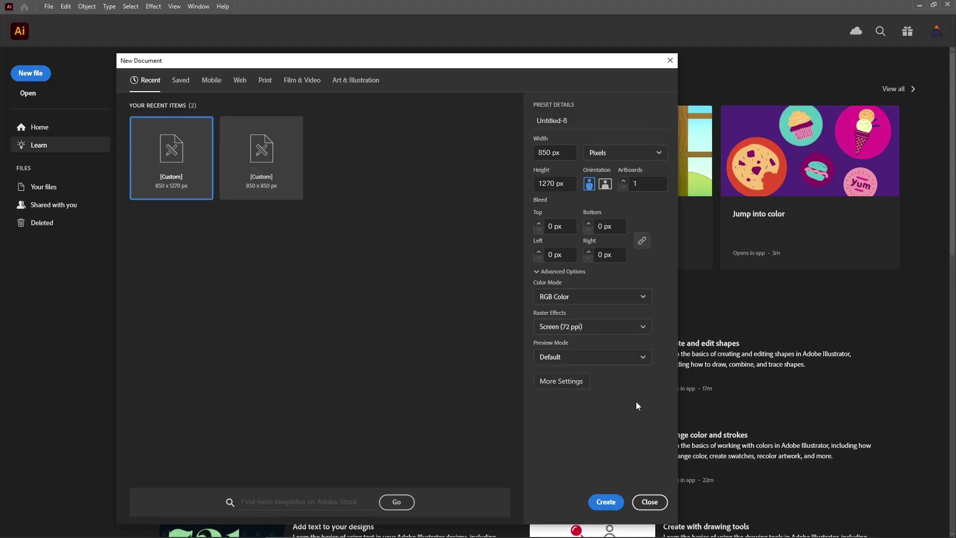
left_click(606, 502)
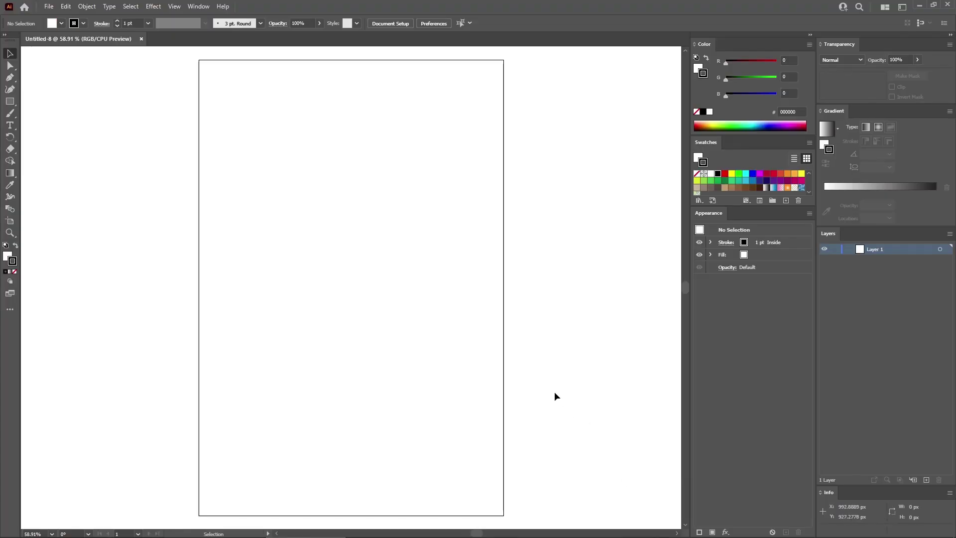
Step: Zoom the artboard to 150% and turn on Show Grid and Snap to Grid
key("ctrl+equal")
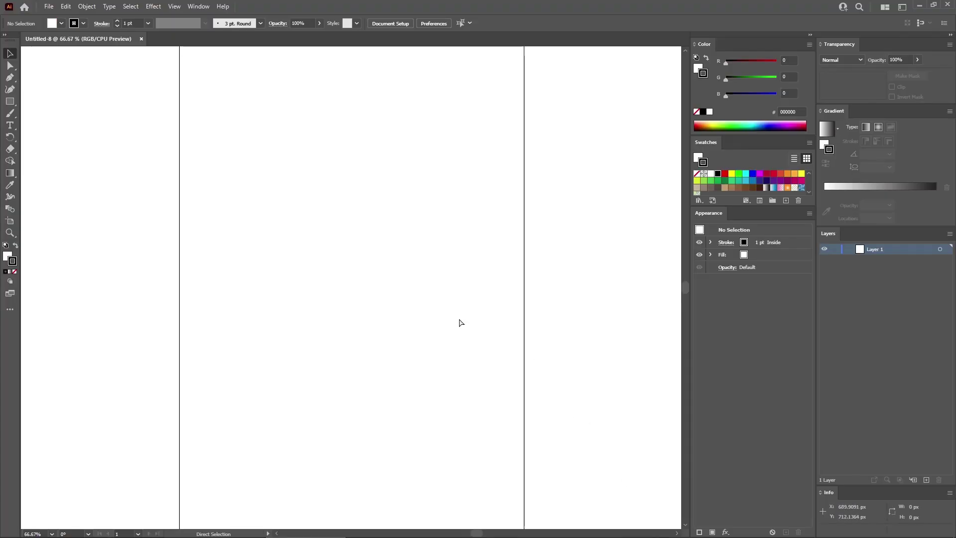
key("ctrl+equal")
key("ctrl+equal")
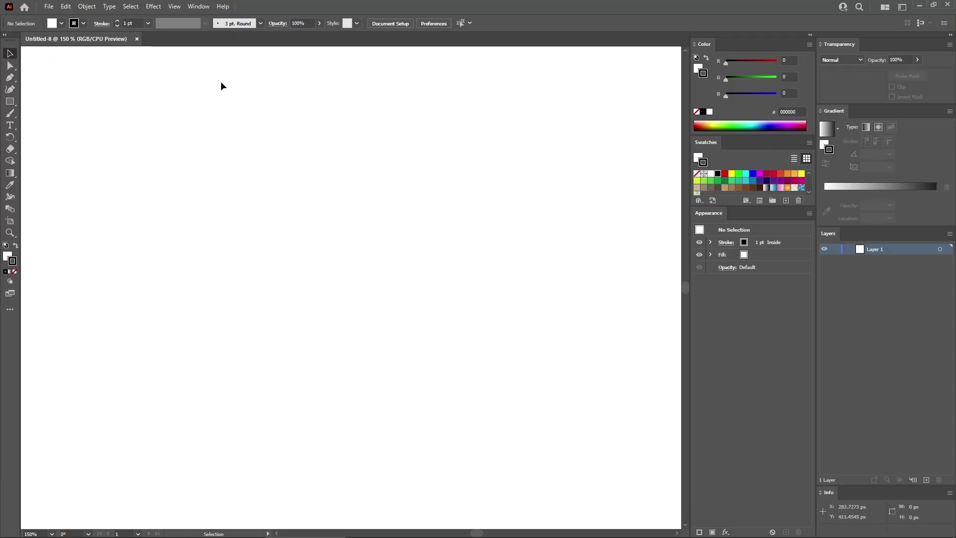
left_click(199, 6)
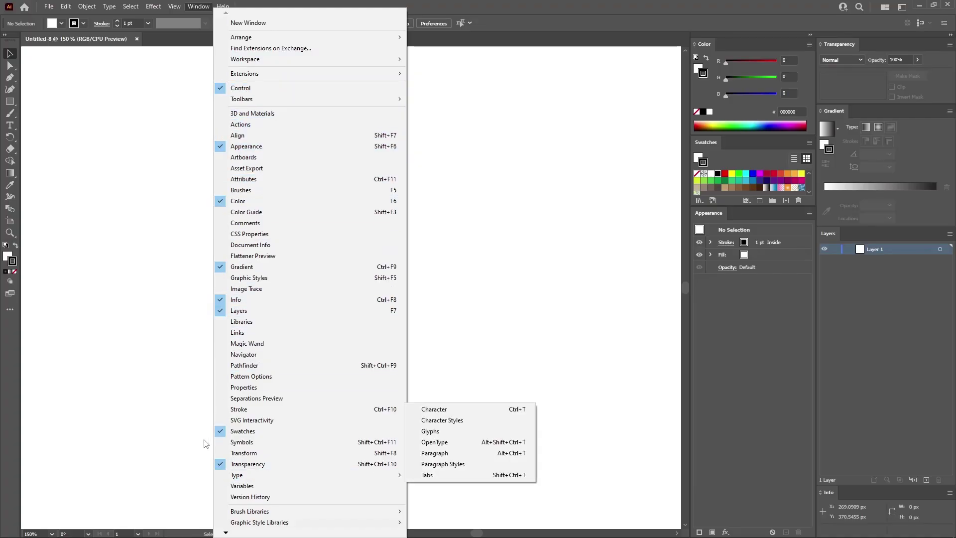
left_click(168, 159)
left_click(175, 6)
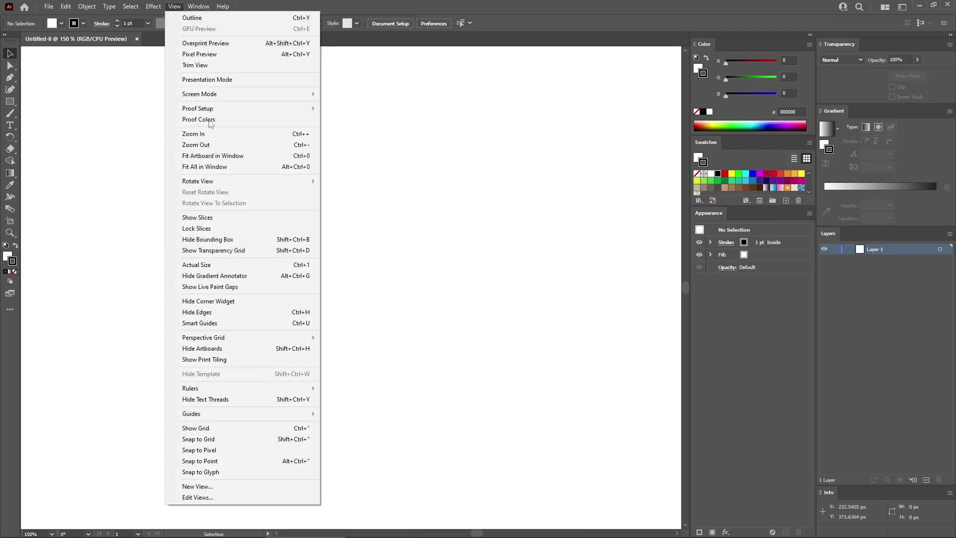
left_click(215, 429)
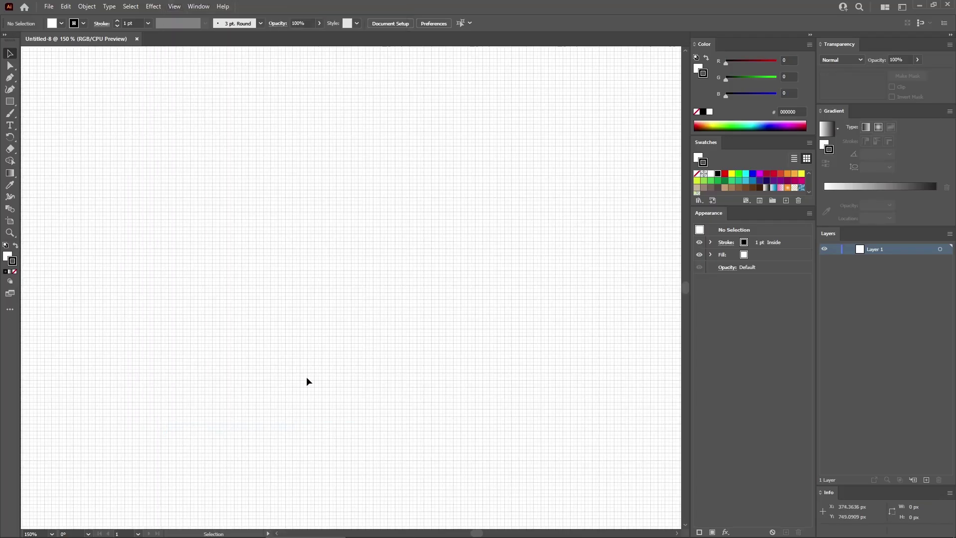
left_click(174, 6)
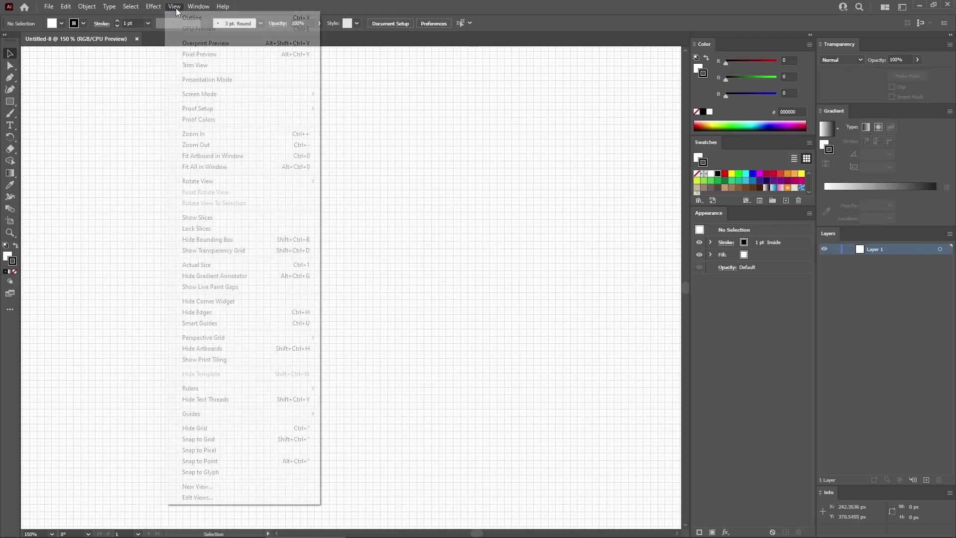
left_click(241, 440)
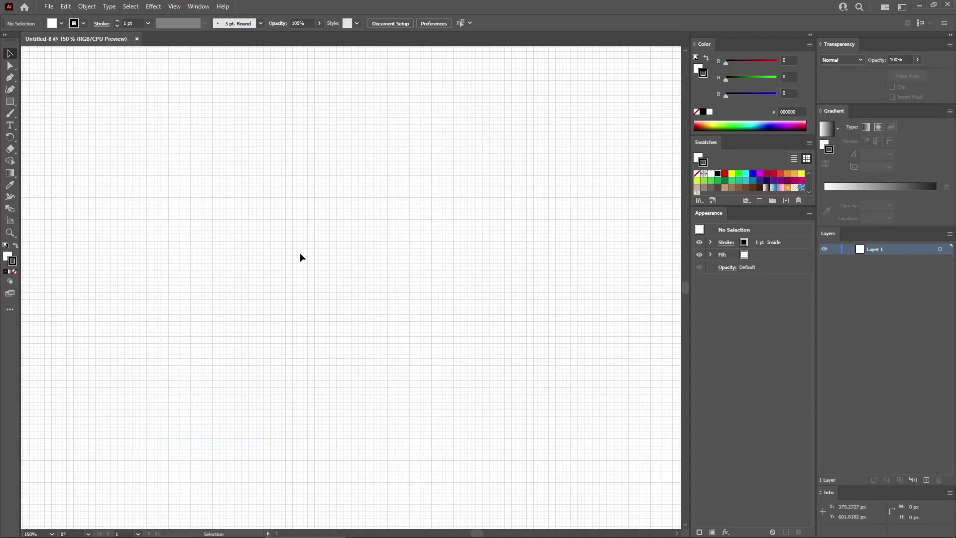
Step: Set the gridline spacing to 1 px in Guides & Grid preferences
left_click(66, 7)
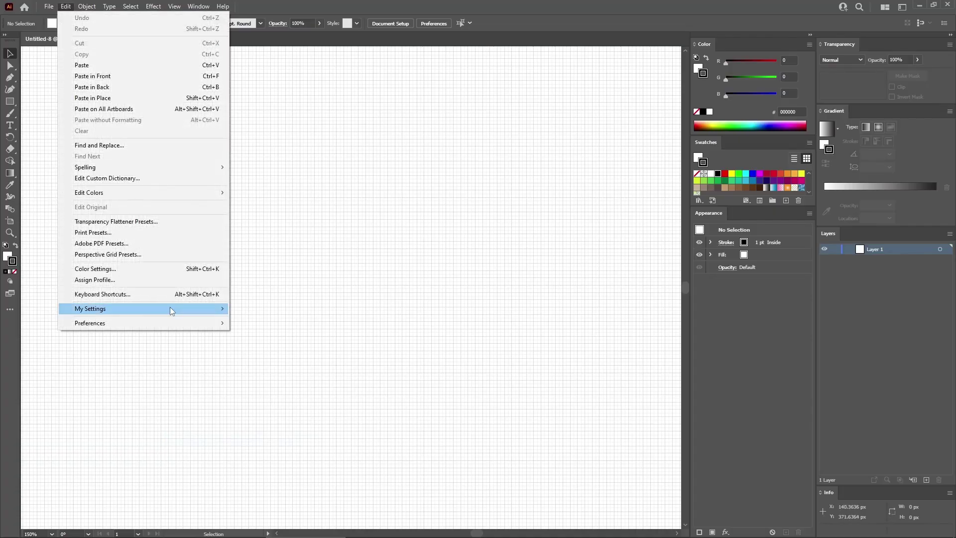
mouse_move(153, 322)
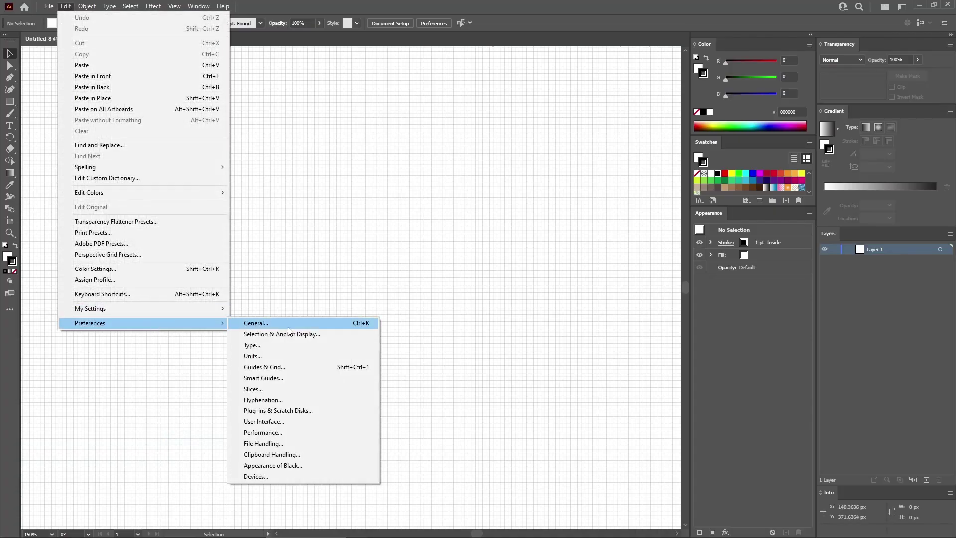
left_click(283, 367)
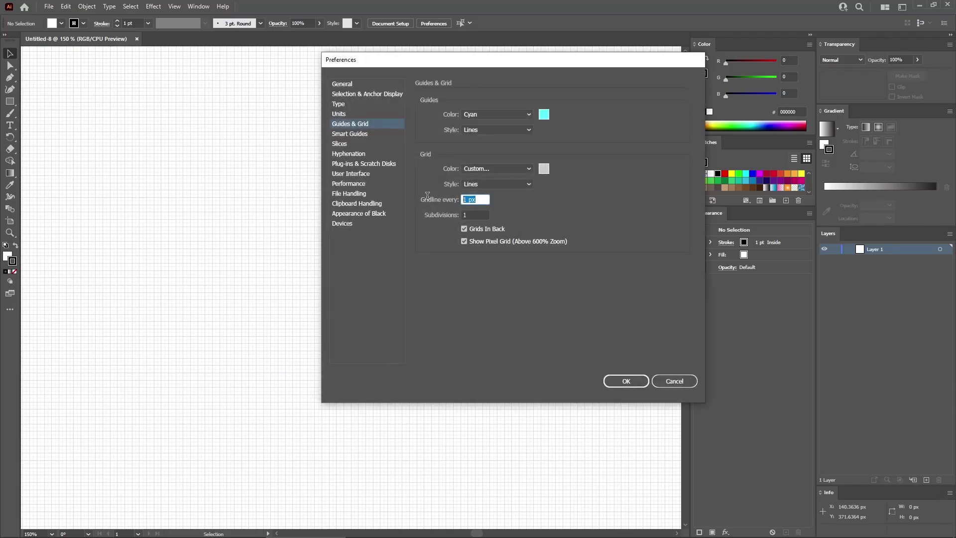
type("10")
left_click(622, 381)
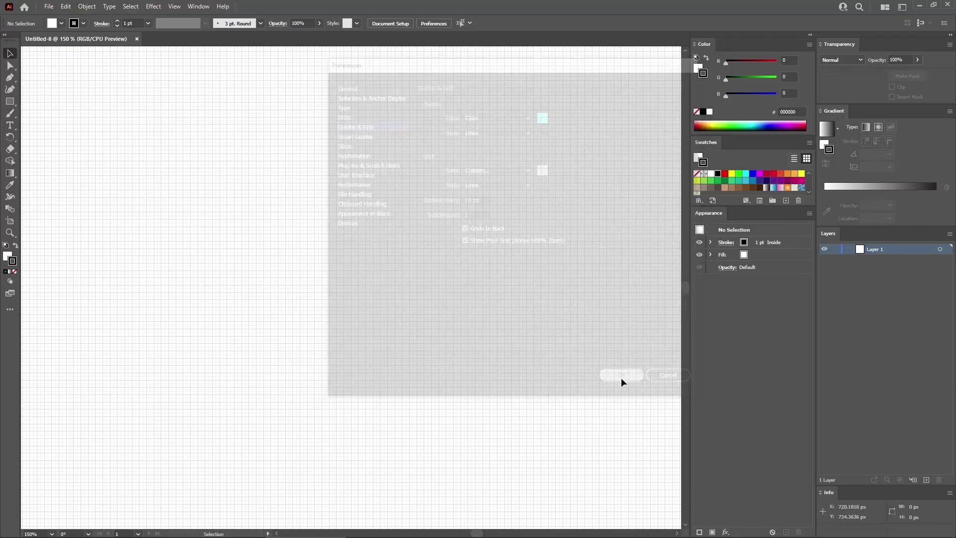
Step: Draw a precise 190 px horizontal line at 0° with the Line Segment tool
left_click(10, 101)
left_click(54, 149)
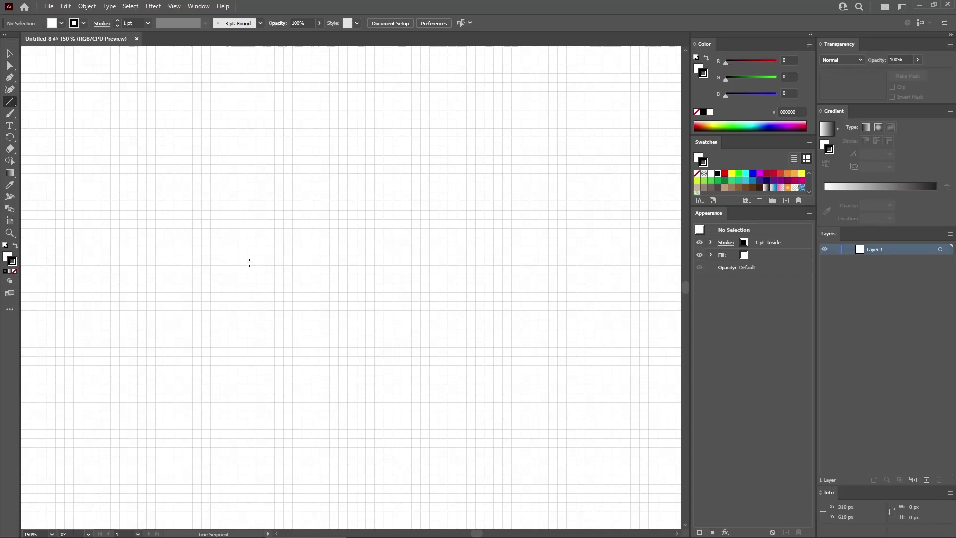
left_click_drag(248, 265, 454, 264)
key("ctrl+z")
left_click(255, 248)
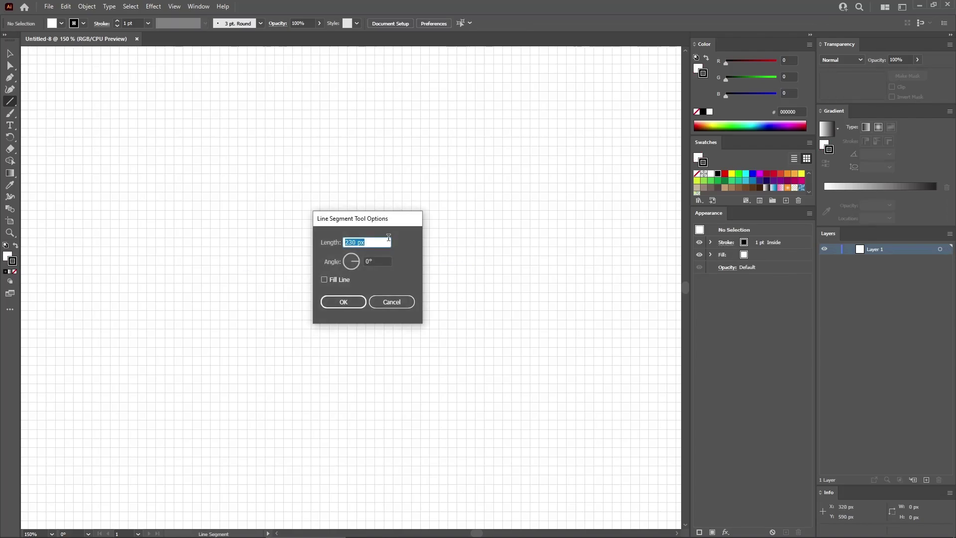
type("190")
key("Tab")
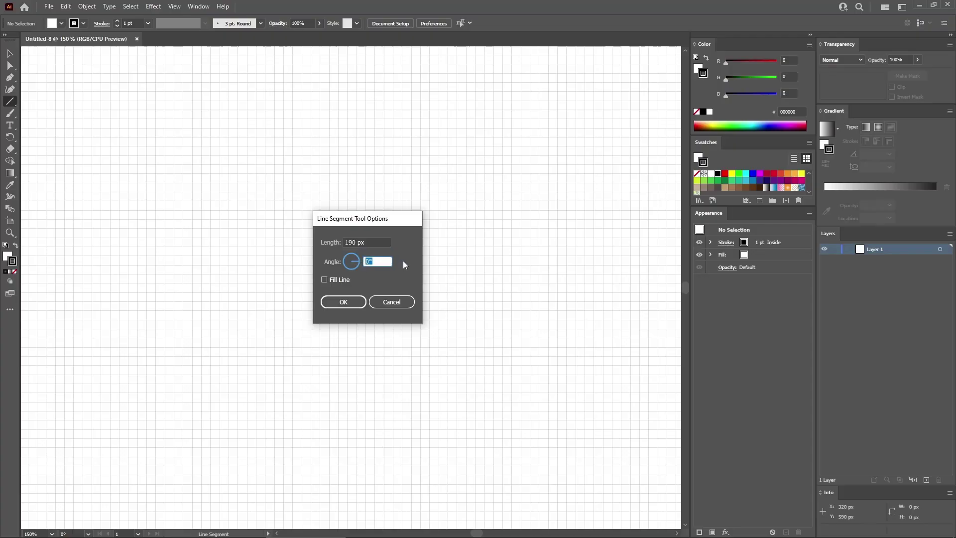
type("0")
left_click(352, 302)
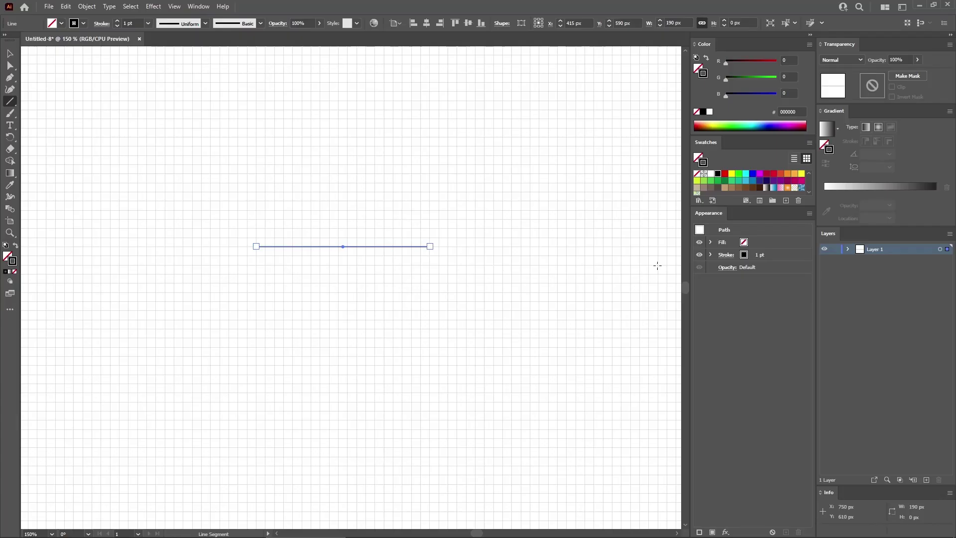
Step: Thin the line's stroke weight to 0.5 pt
left_click(785, 256)
left_click(792, 255)
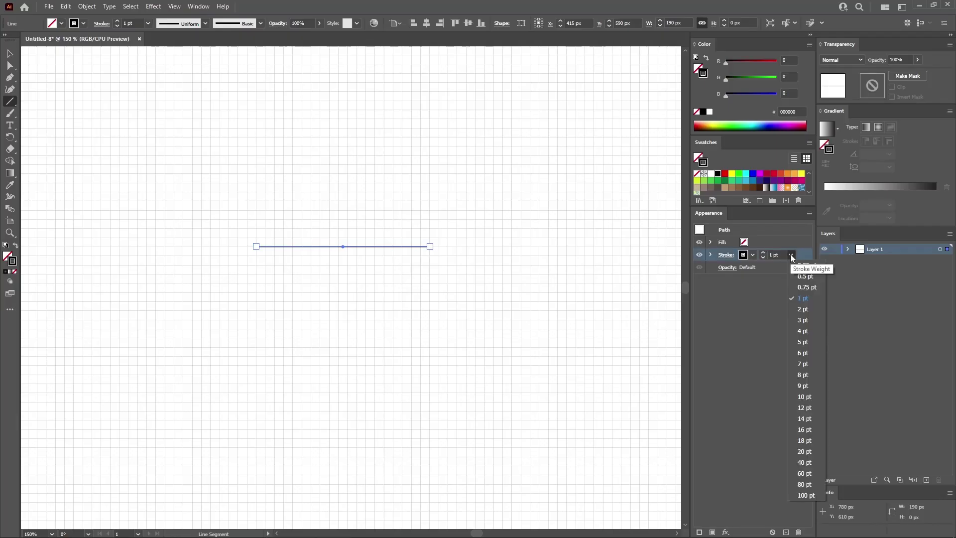
left_click(807, 276)
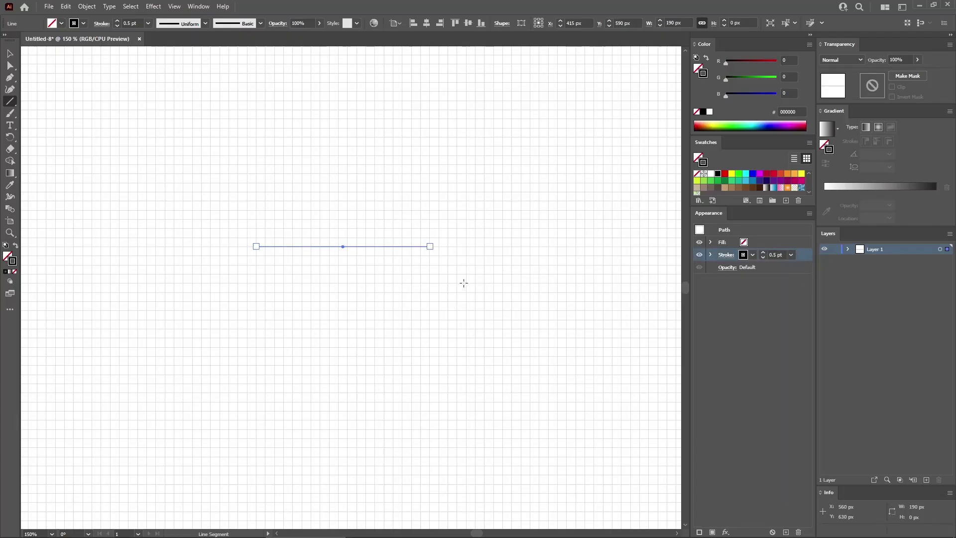
Step: Apply a smooth Zig Zag effect with 8 px size and 1 ridge
left_click(156, 7)
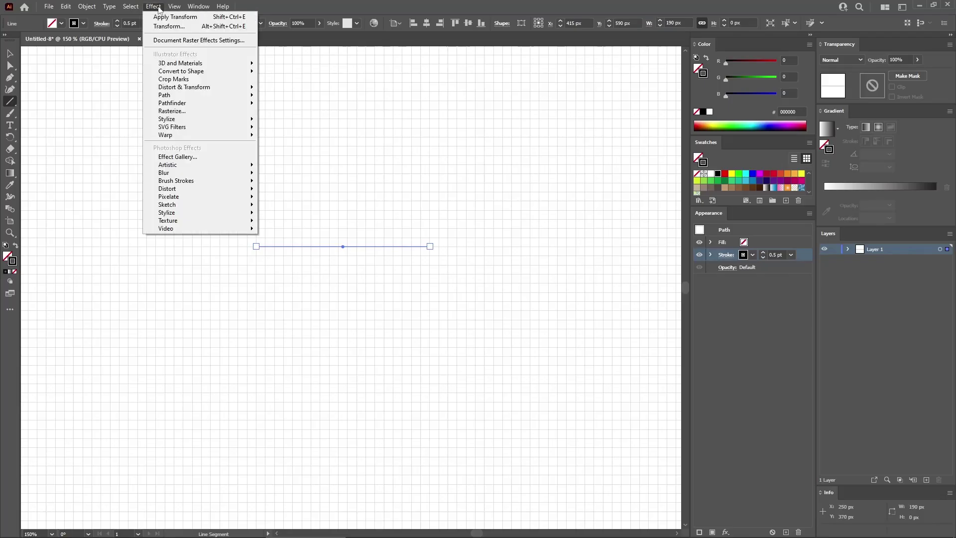
mouse_move(197, 87)
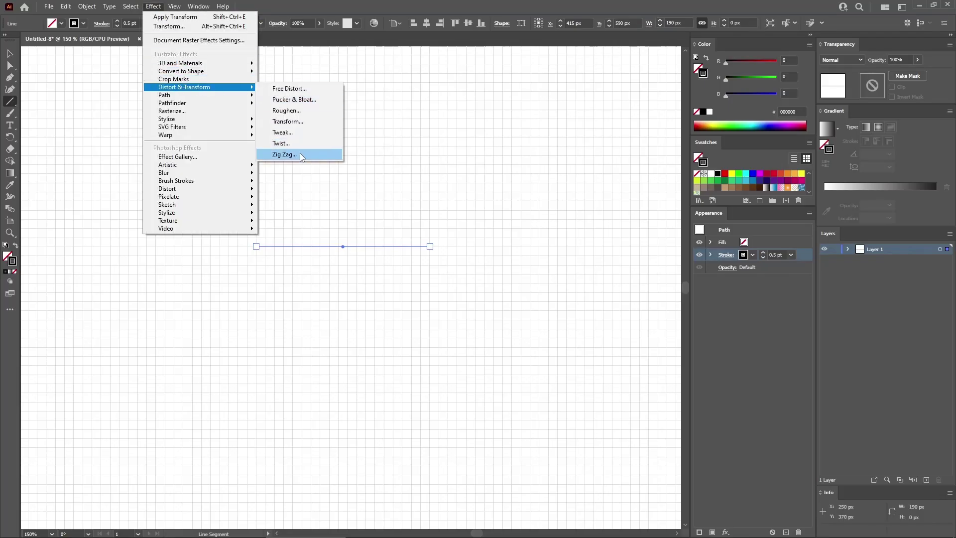
left_click(285, 154)
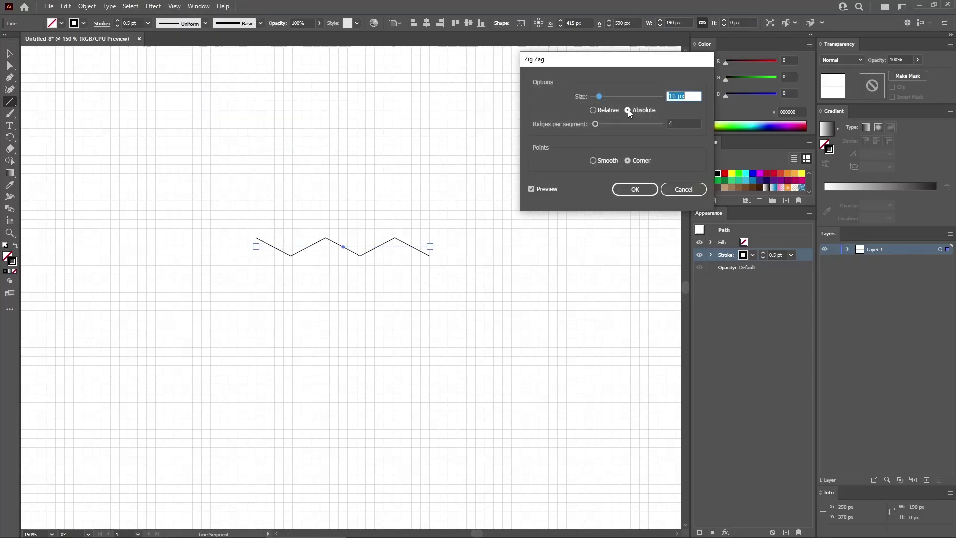
left_click(593, 160)
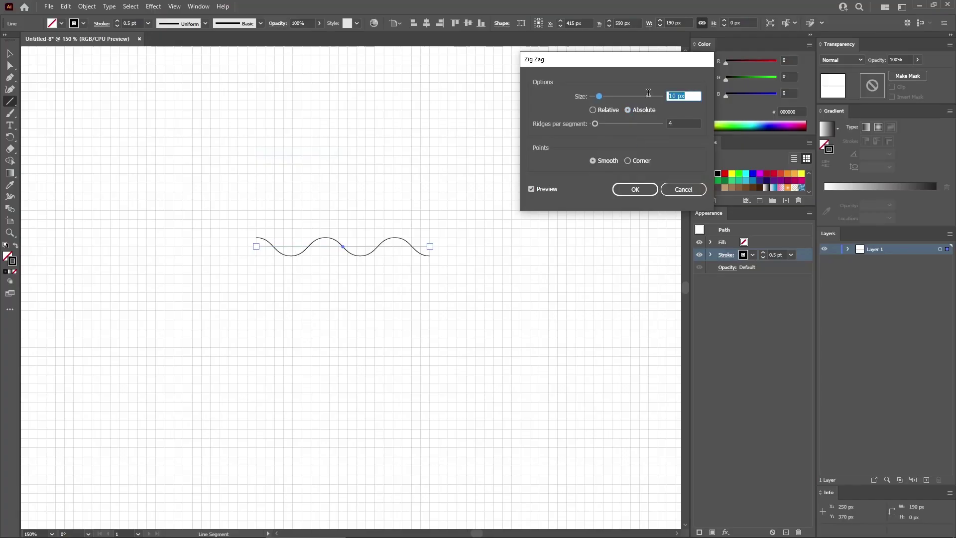
key("Tab")
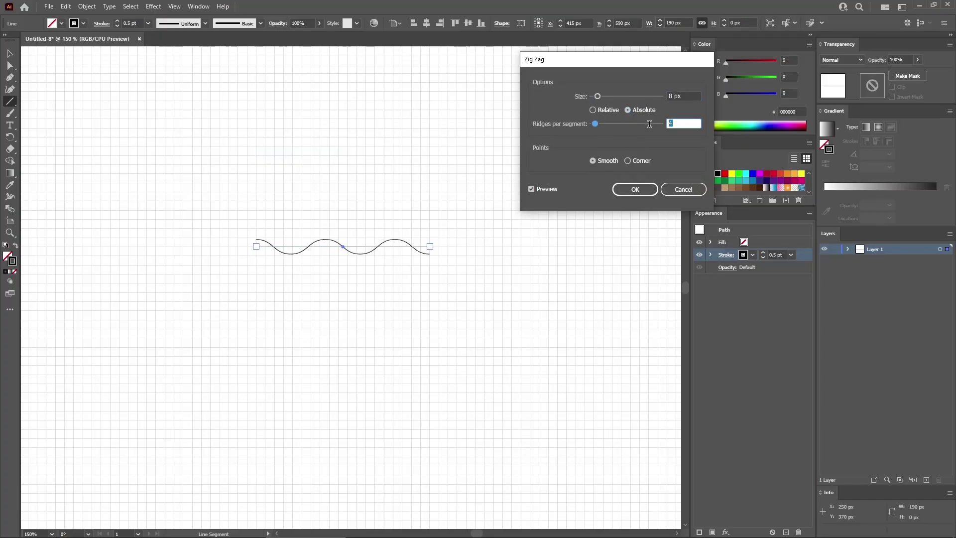
type("1")
left_click(638, 190)
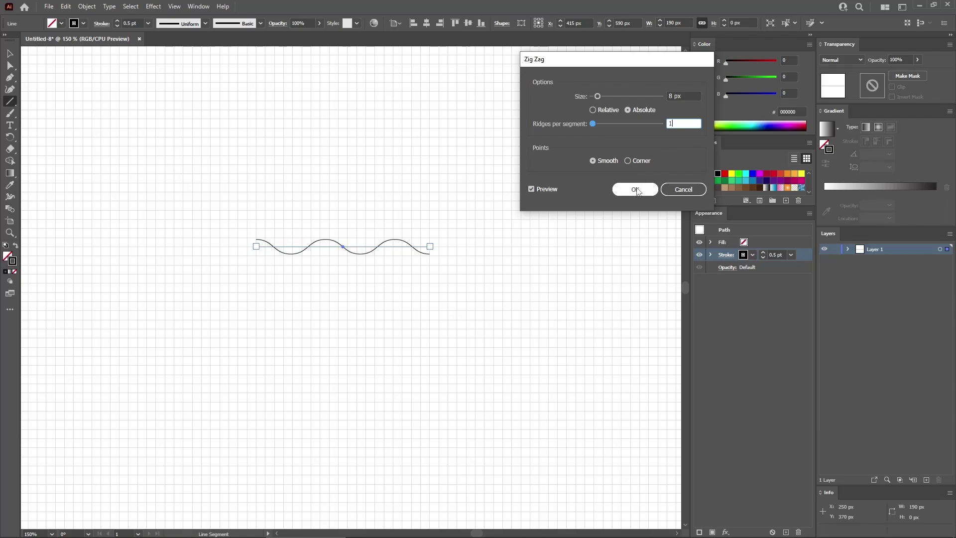
left_click(638, 191)
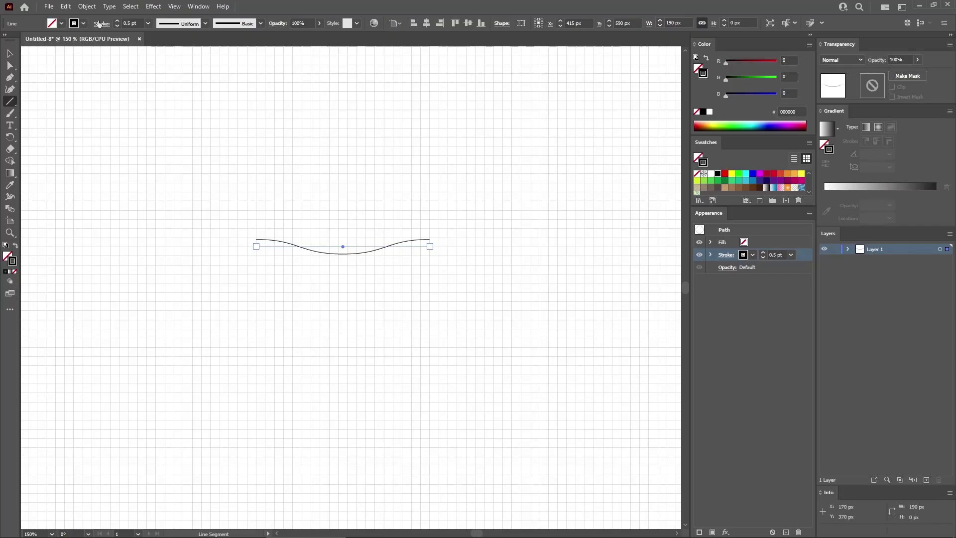
Step: Reverse the path direction of the wavy line
left_click(88, 7)
mouse_move(114, 243)
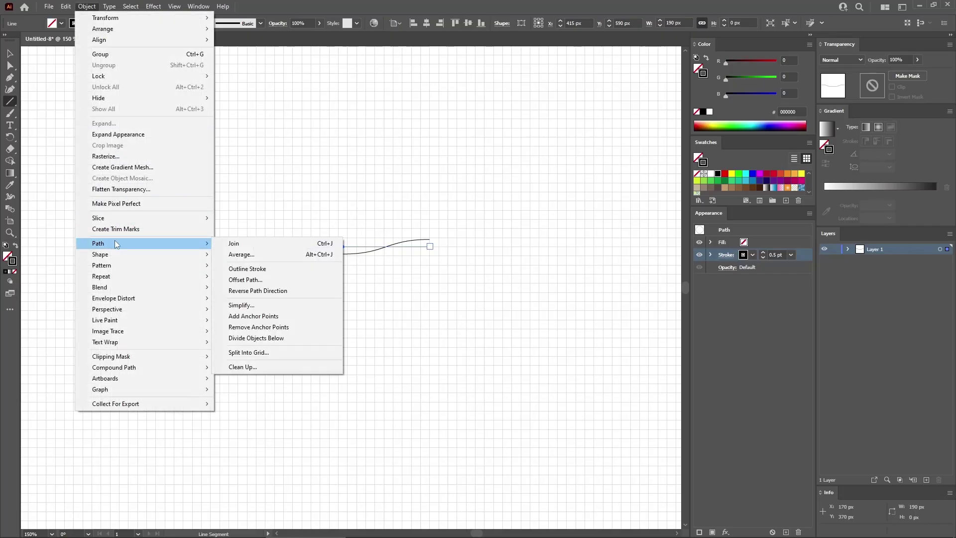
left_click(259, 292)
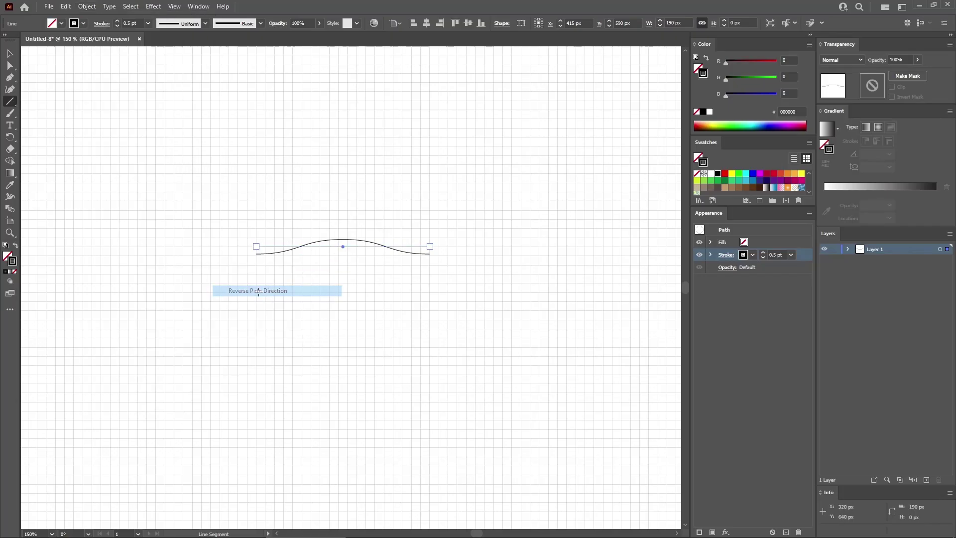
Step: Apply a Transform effect with 10 copies moved 5 px vertically
left_click(154, 7)
mouse_move(176, 88)
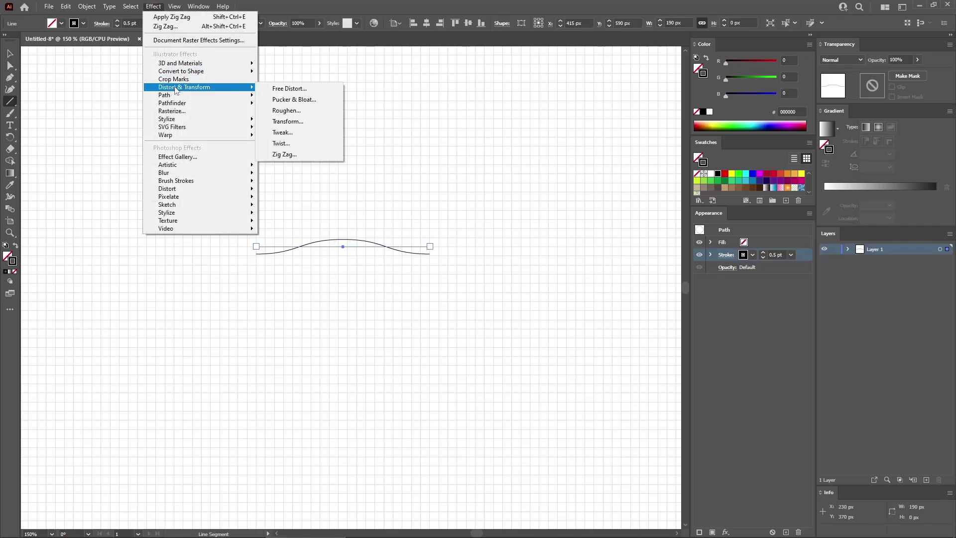
left_click(299, 124)
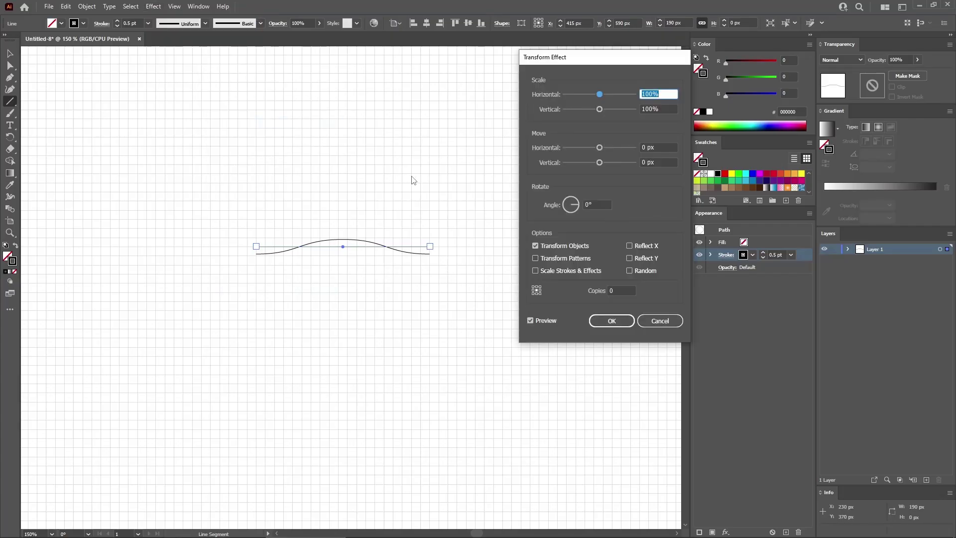
left_click(610, 292)
type("1")
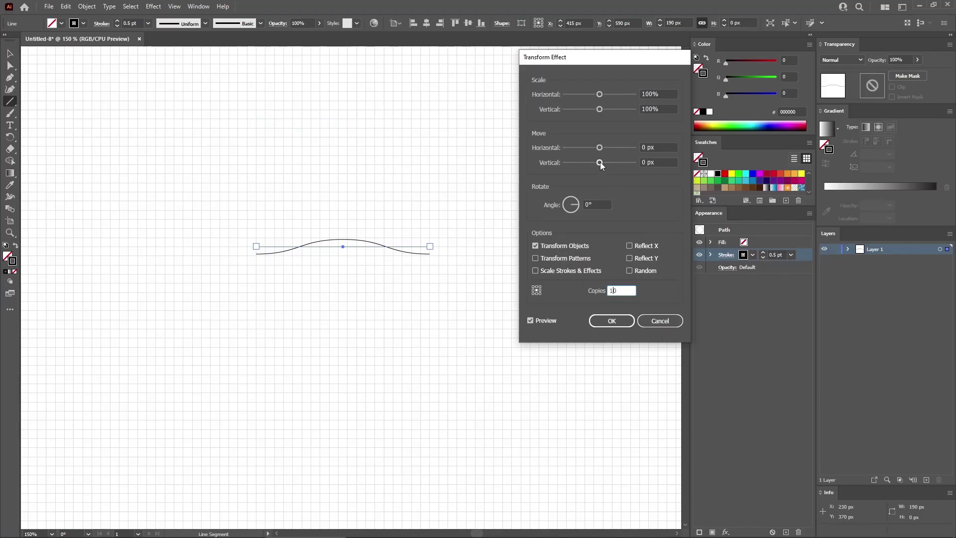
left_click_drag(600, 163, 601, 164)
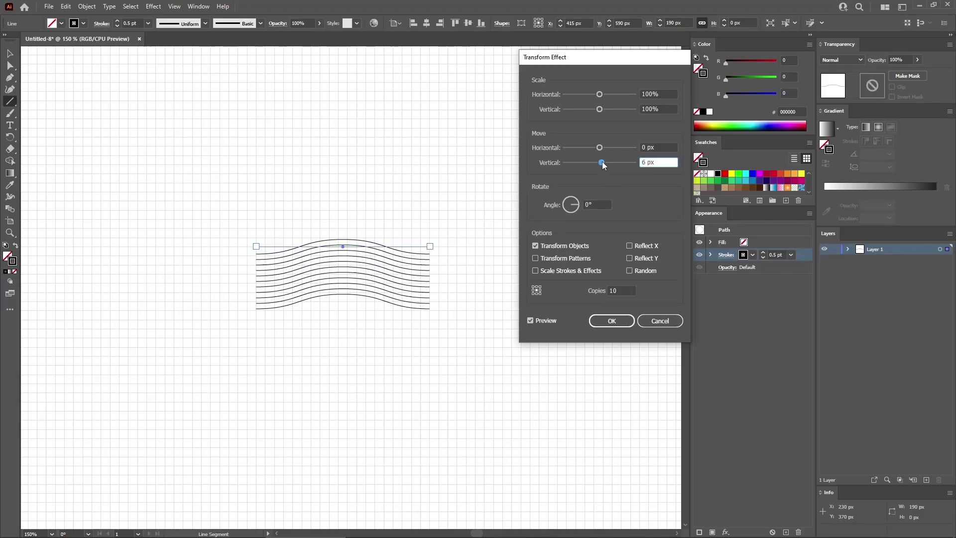
left_click(655, 148)
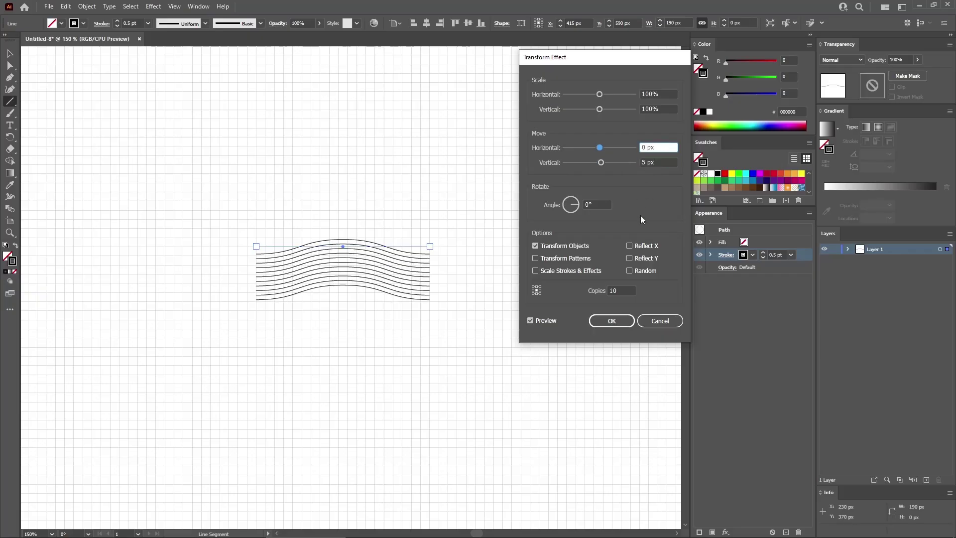
left_click(620, 322)
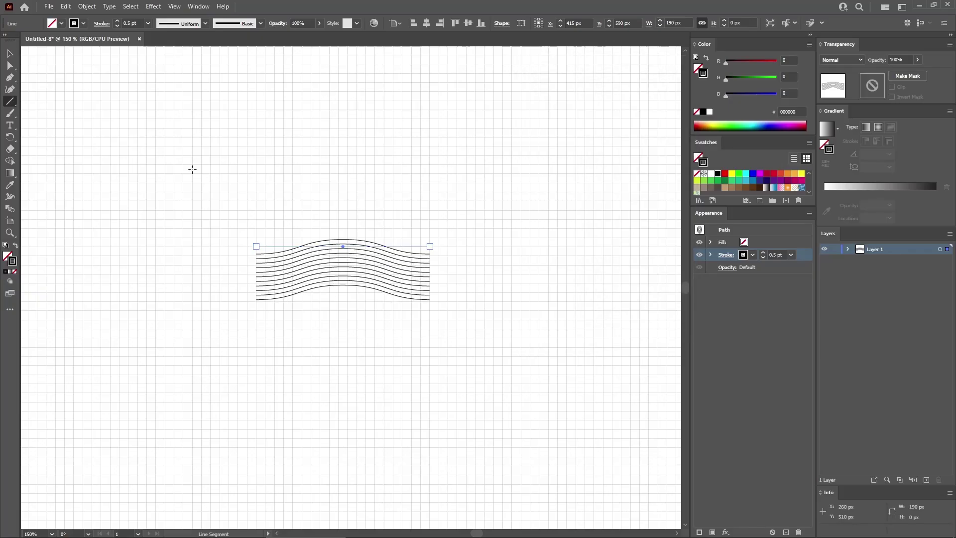
Step: Create a 190 × 30 px rectangle with the Rectangle tool
left_click(10, 101)
left_click(31, 101)
left_click(255, 183)
left_click_drag(466, 233, 545, 142)
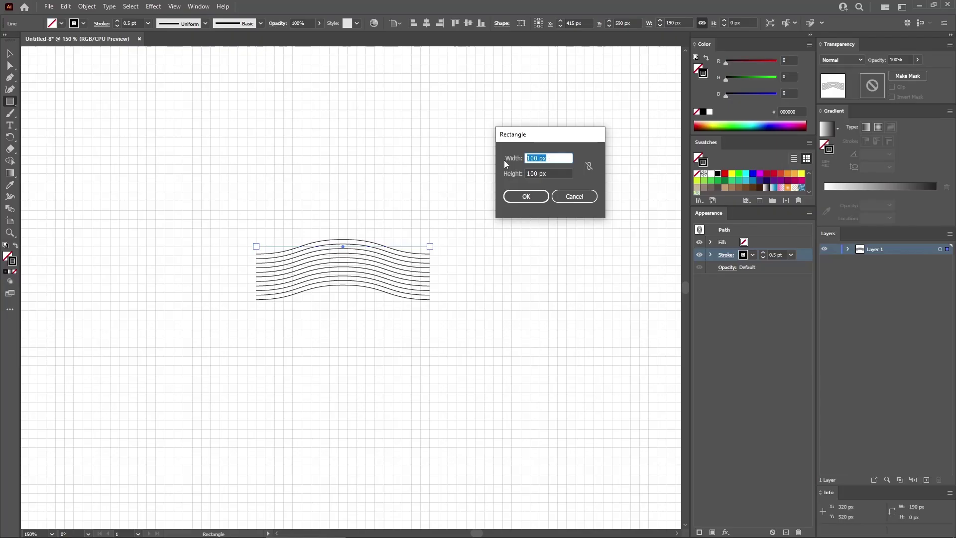
type("190")
key("Tab")
type("3")
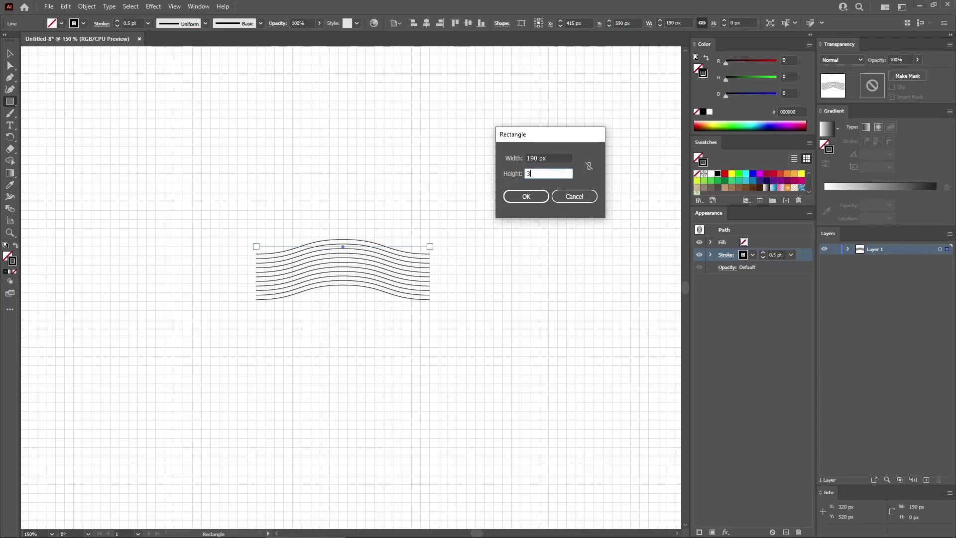
type("0")
left_click(518, 196)
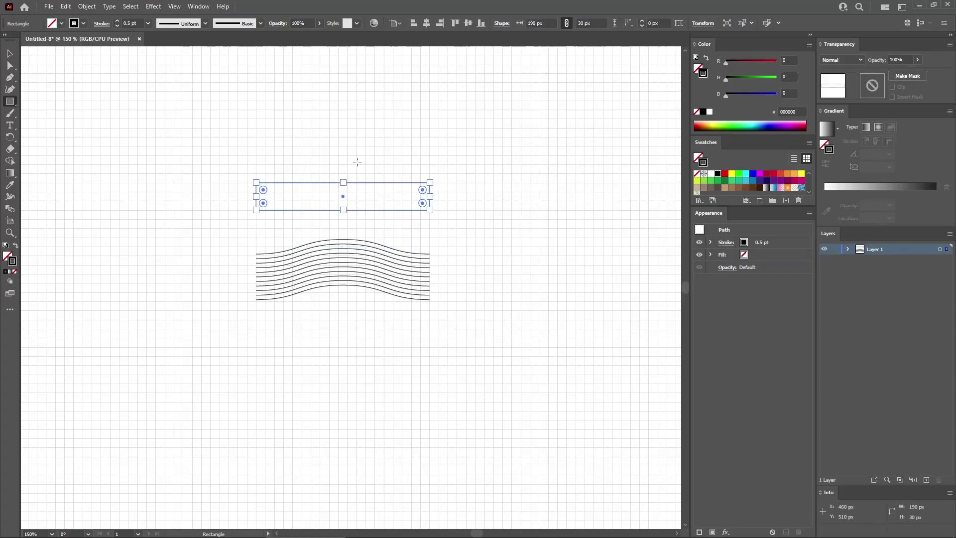
Step: Move the rectangle onto the waves, remove its stroke, and layer it behind the line
key("v")
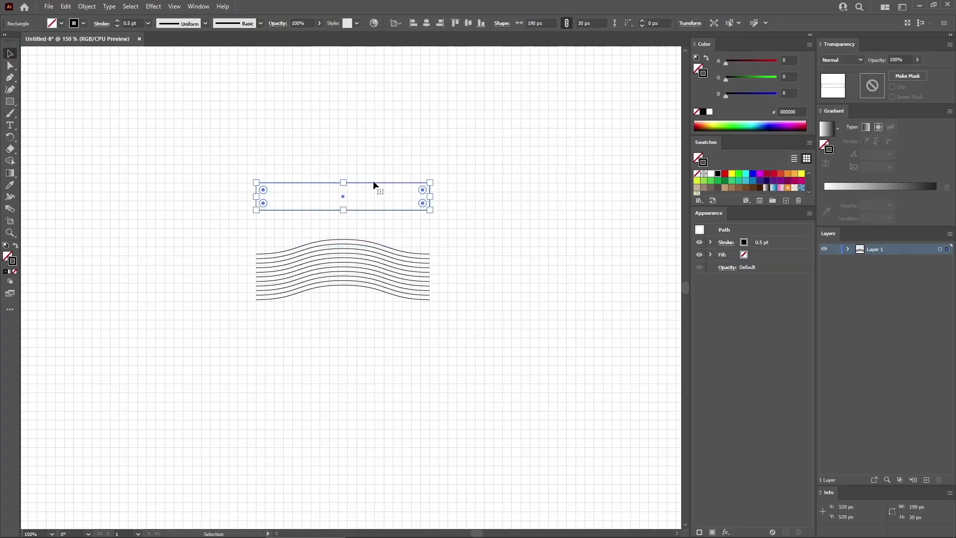
mouse_move(373, 186)
left_mouse_down()
mouse_move(375, 267)
mouse_move(372, 259)
left_mouse_up()
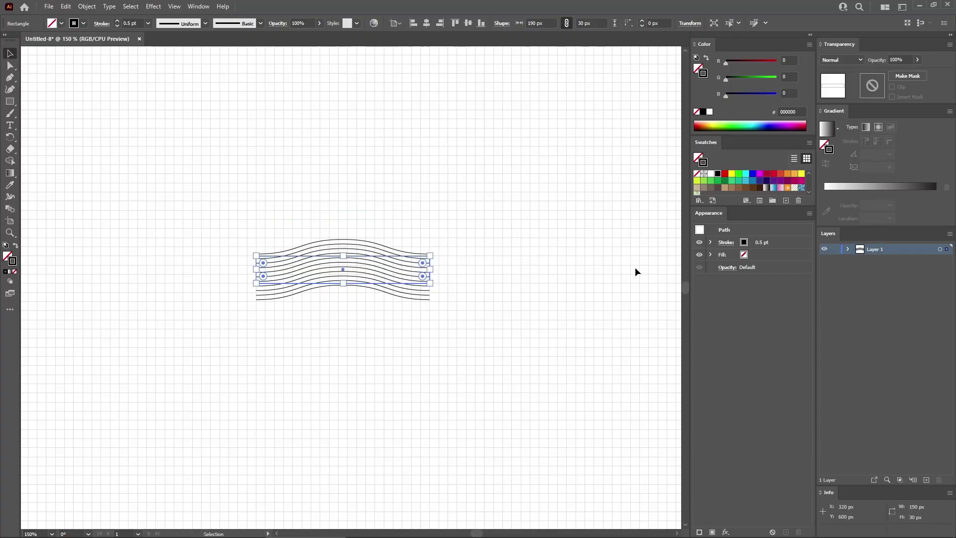
left_click(786, 247)
left_click(696, 174)
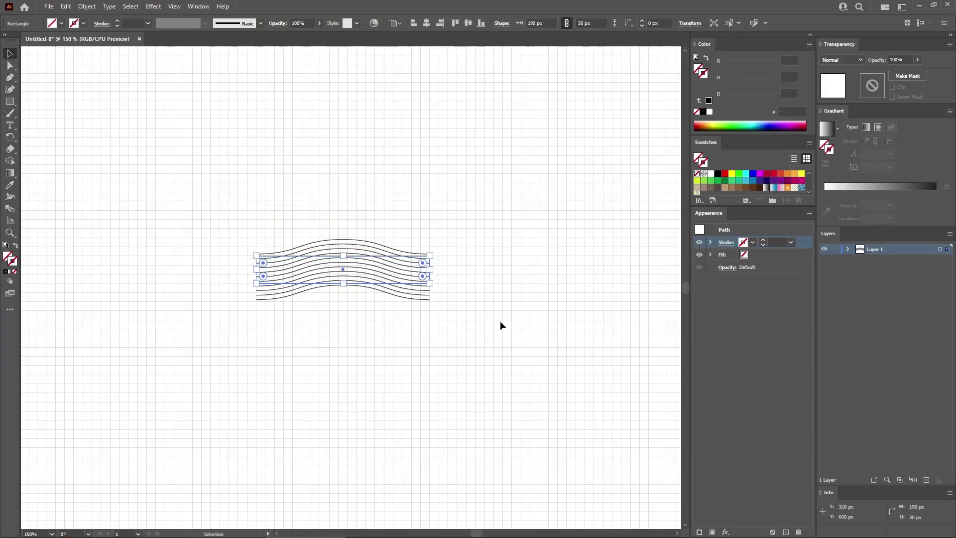
left_click(848, 250)
left_click(919, 262)
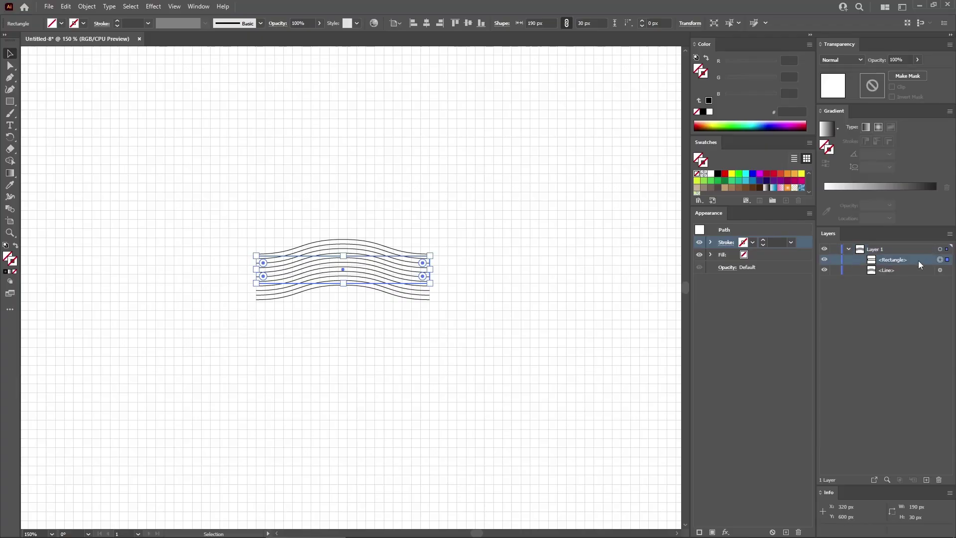
left_click_drag(921, 258, 921, 274)
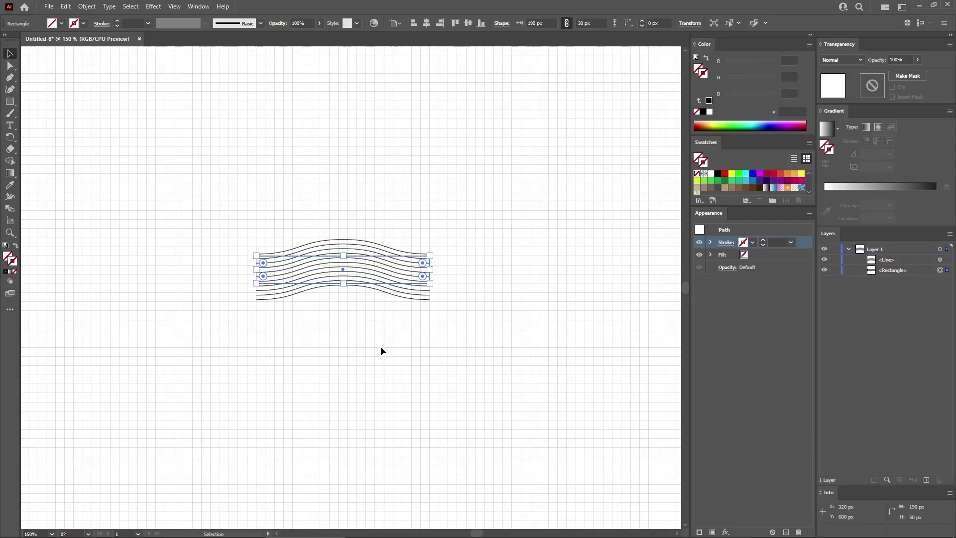
Step: Add the waves and rectangle to the Swatches panel as a pattern swatch
left_click_drag(375, 353, 312, 207)
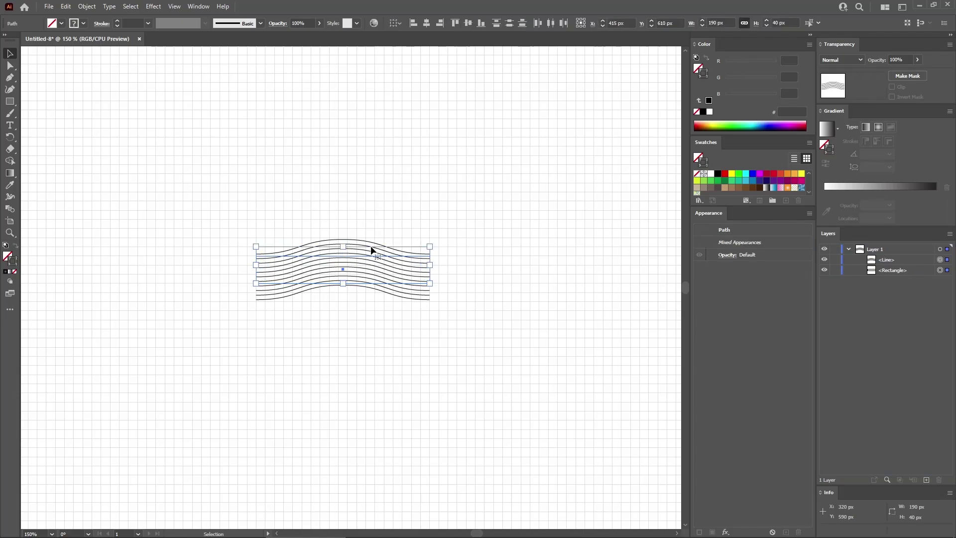
left_click_drag(369, 256, 718, 177)
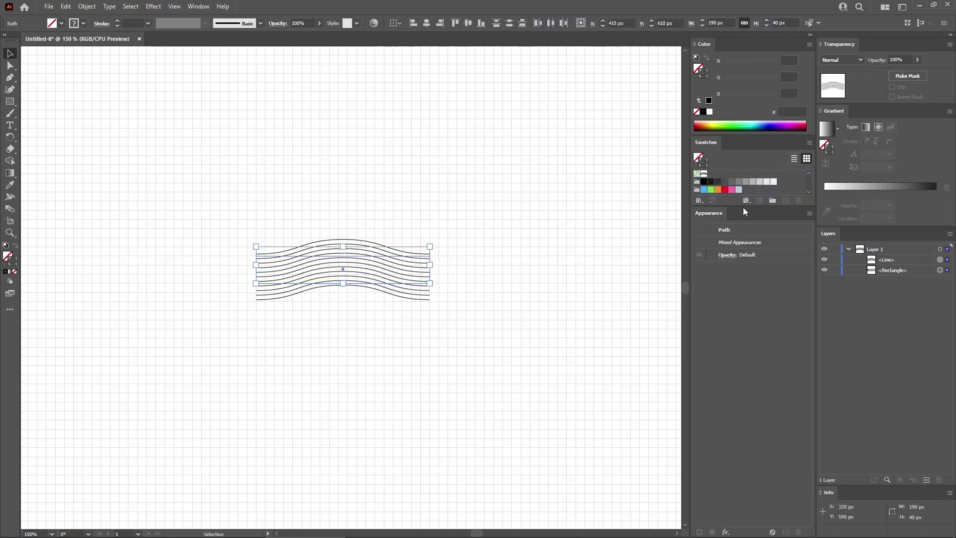
left_click_drag(744, 206, 744, 211)
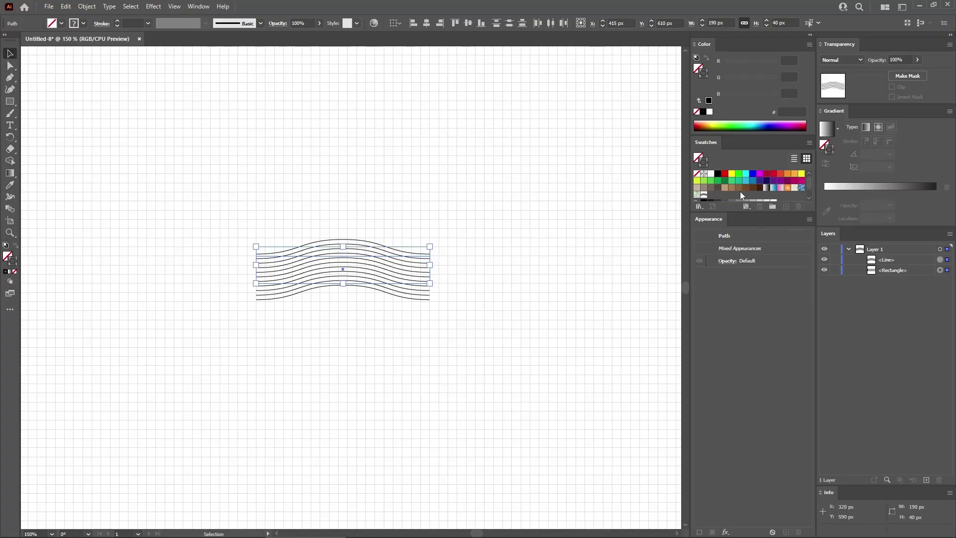
left_click(573, 244)
Step: Set the wave lines to a 1 pt stroke and add that artwork as another pattern swatch
left_click(941, 260)
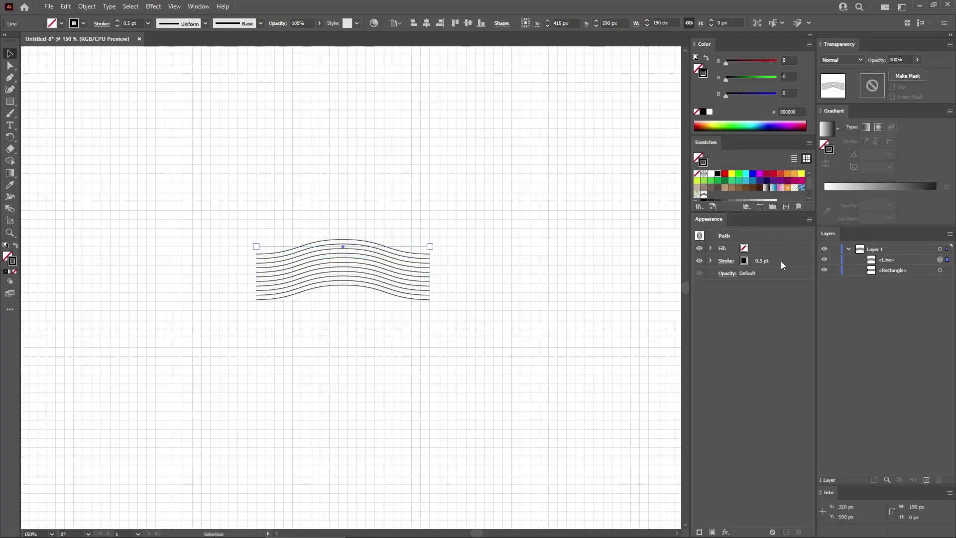
left_click(781, 261)
left_click(792, 261)
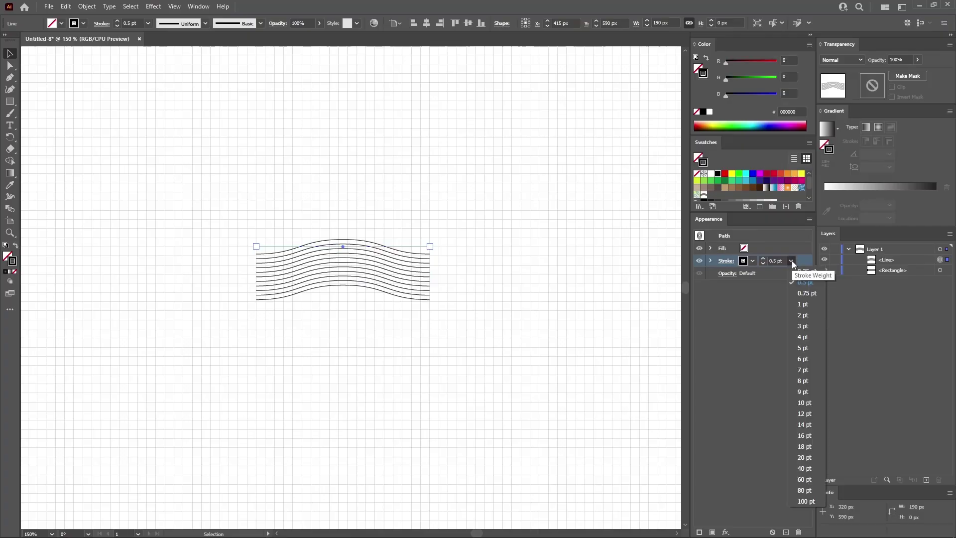
left_click(803, 305)
left_click_drag(391, 357, 323, 214)
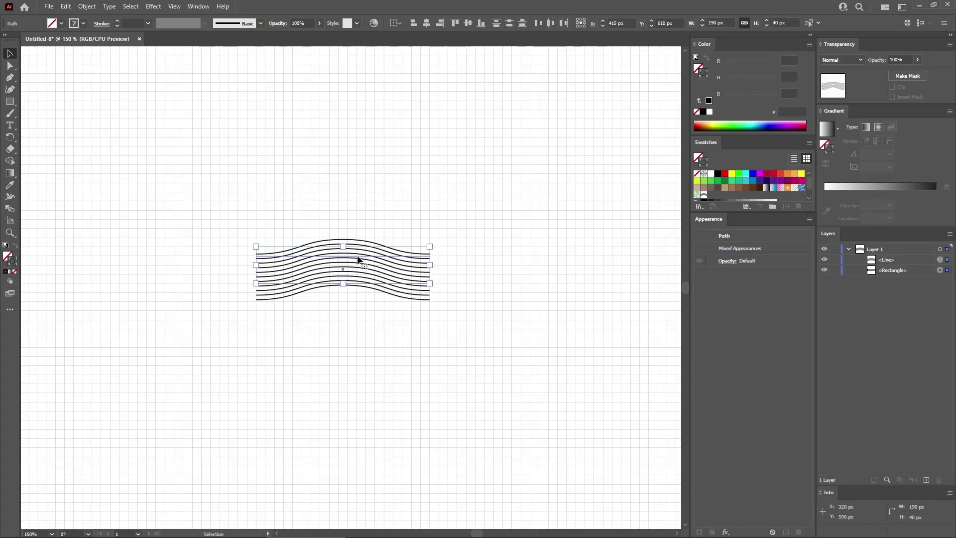
mouse_move(359, 259)
left_mouse_down()
mouse_move(425, 255)
mouse_move(724, 198)
mouse_move(722, 189)
left_mouse_up()
Step: Set the wave lines to 2 pt and add the artwork as a pattern swatch
left_click(538, 254)
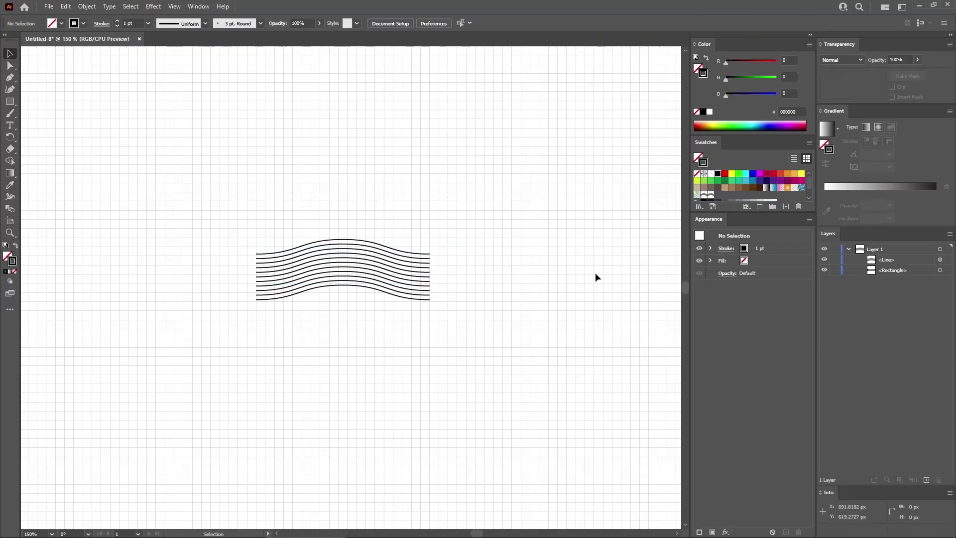
left_click(939, 259)
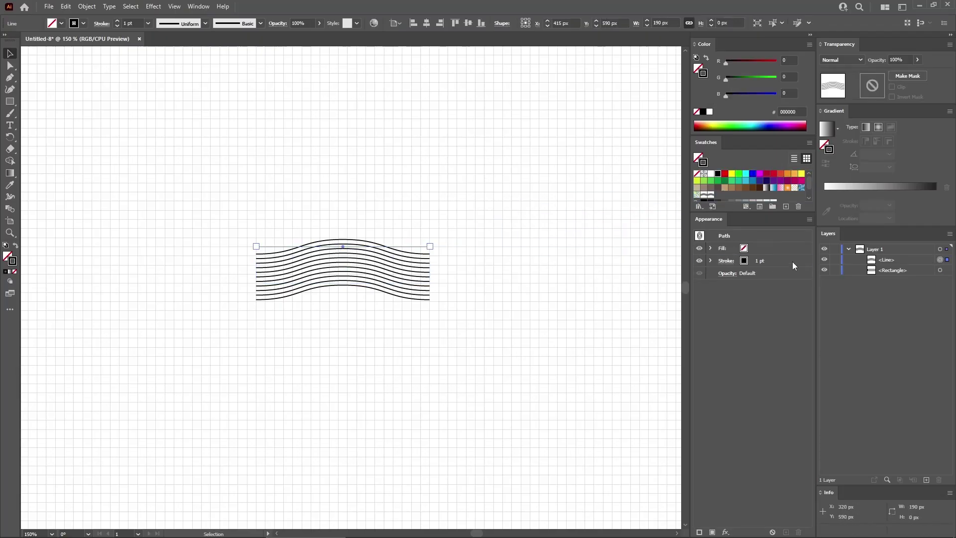
left_click(793, 262)
key("Return")
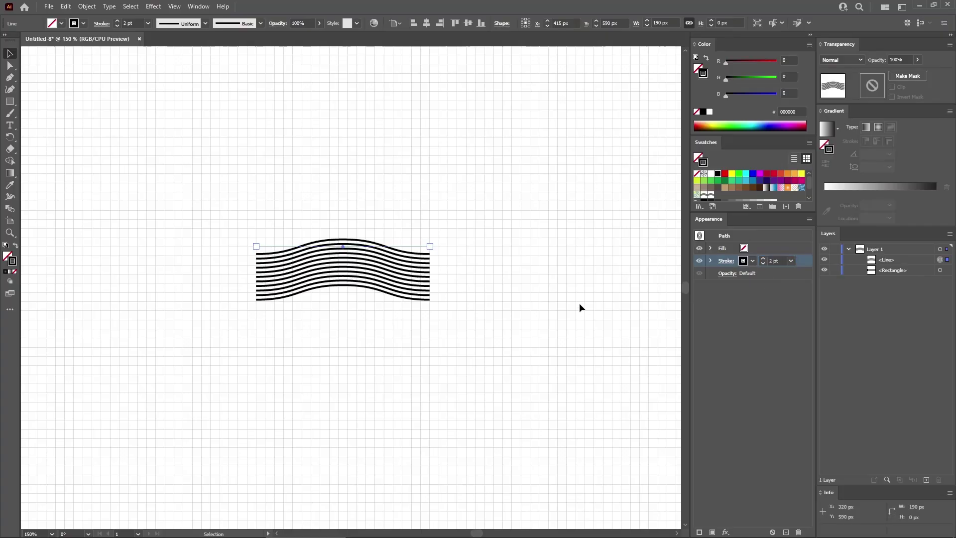
left_click_drag(418, 352, 331, 198)
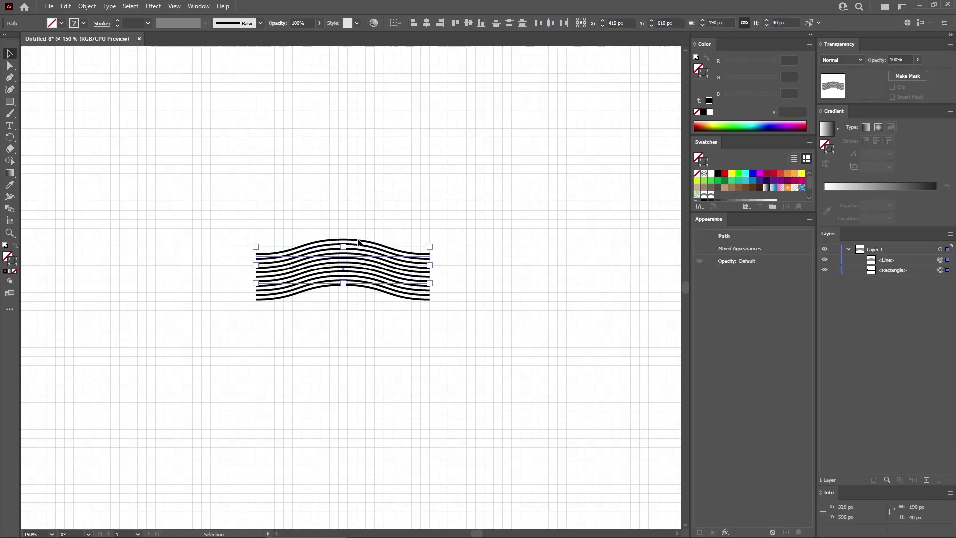
mouse_move(364, 254)
left_mouse_down()
mouse_move(566, 185)
mouse_move(678, 178)
mouse_move(718, 194)
left_mouse_up()
Step: Set the wave lines to 3 pt and add the artwork as New Pattern Swatch 3
left_click(563, 294)
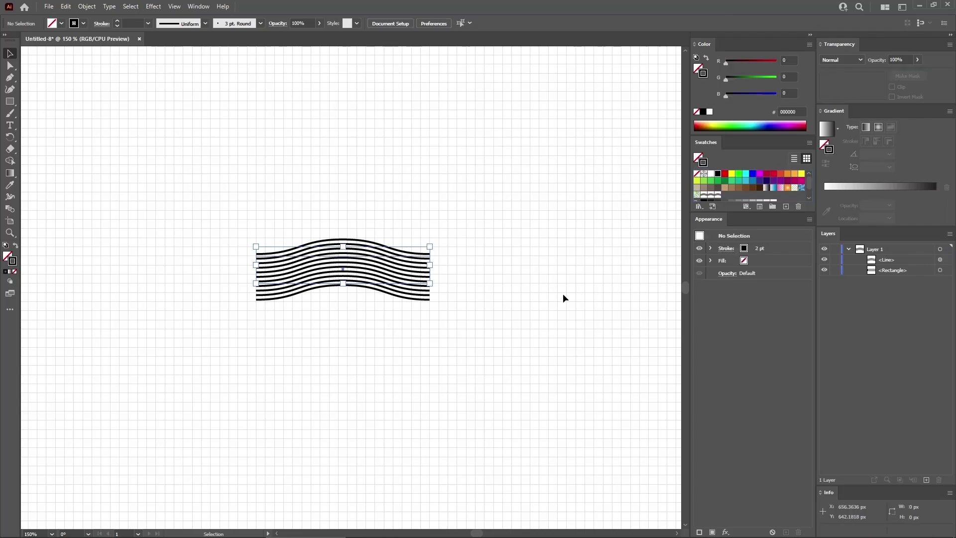
left_click(941, 260)
left_click(742, 262)
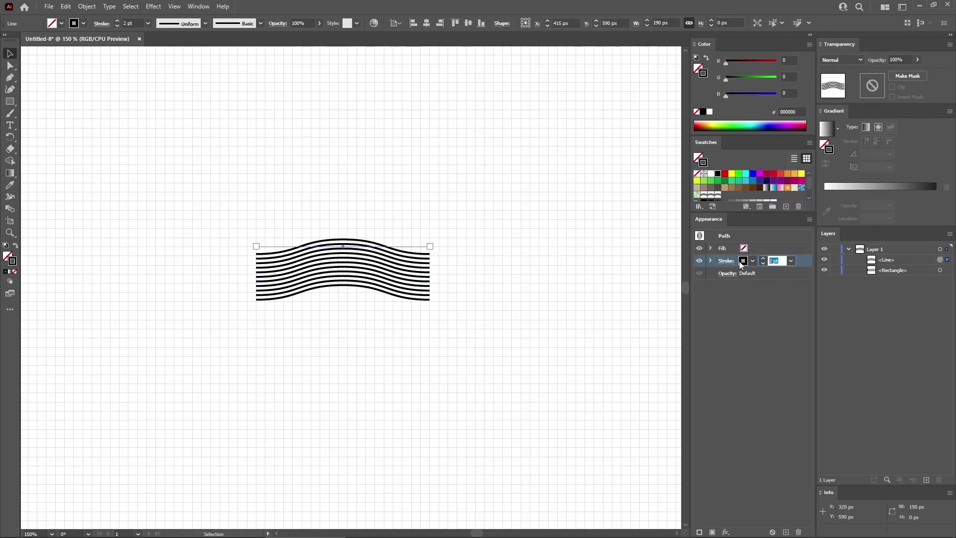
type("3")
key("Return")
left_click(430, 358)
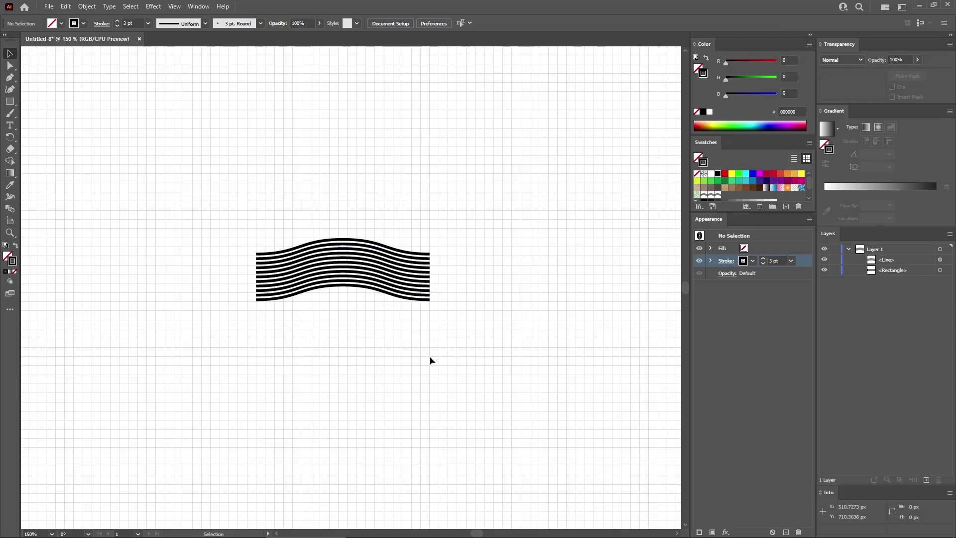
left_click_drag(429, 356, 330, 184)
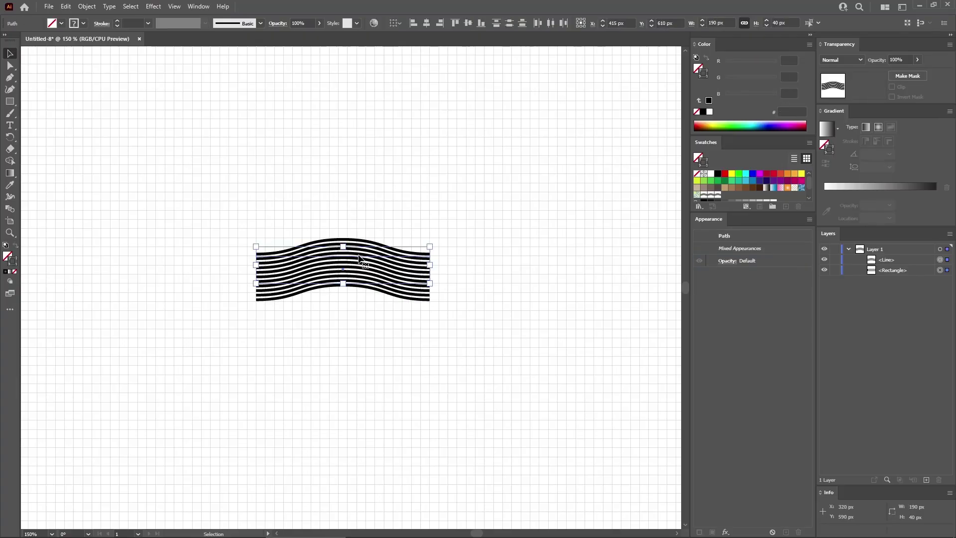
left_click_drag(359, 257, 732, 192)
Step: Delete the wave artwork and rectangle from the artboard
left_click(536, 272)
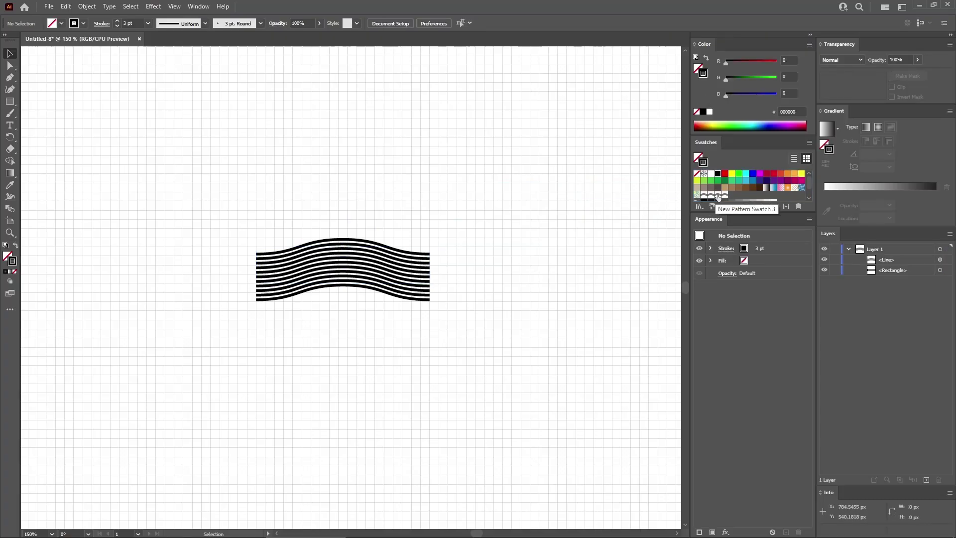
left_click_drag(439, 364, 330, 219)
key("Delete")
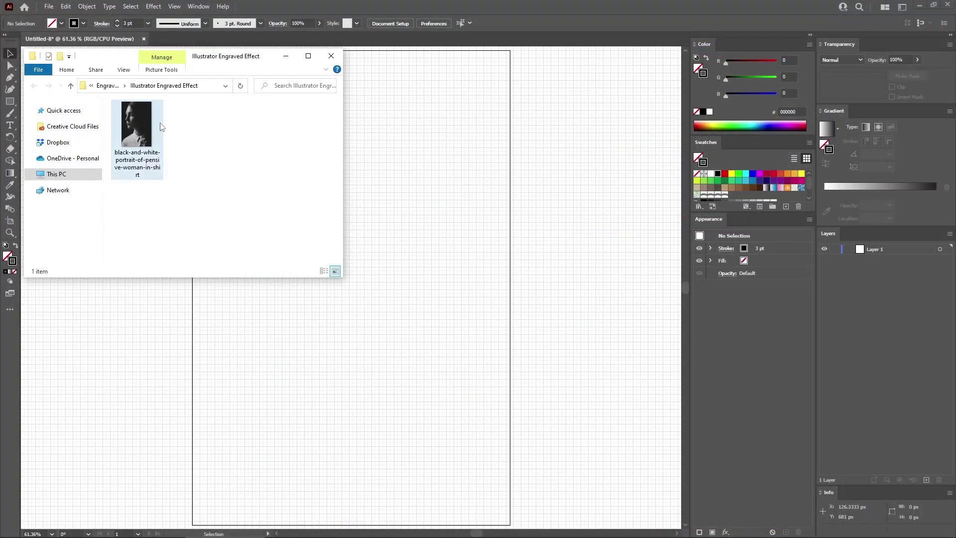
Step: Place the black-and-white portrait photo and scale it to 870 px wide
left_click_drag(161, 126, 426, 244)
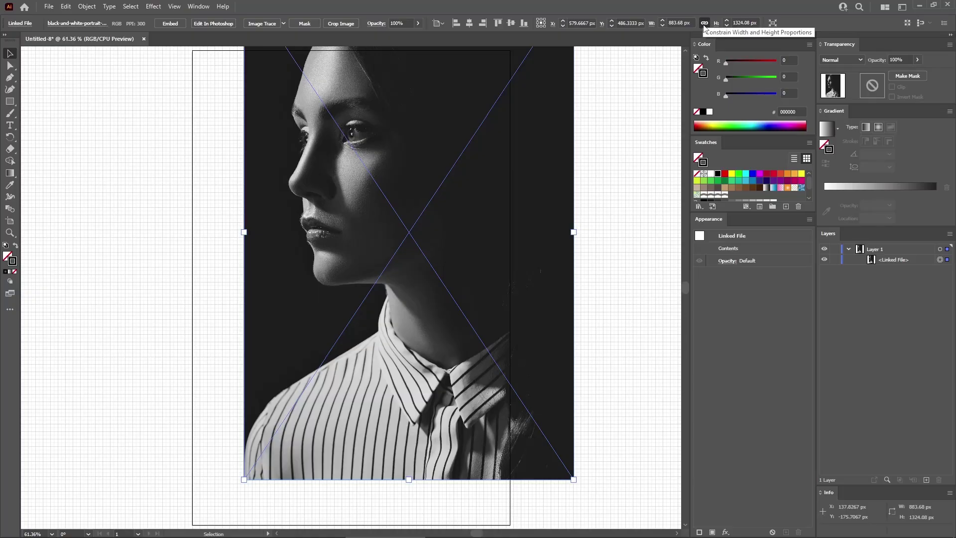
left_click(687, 21)
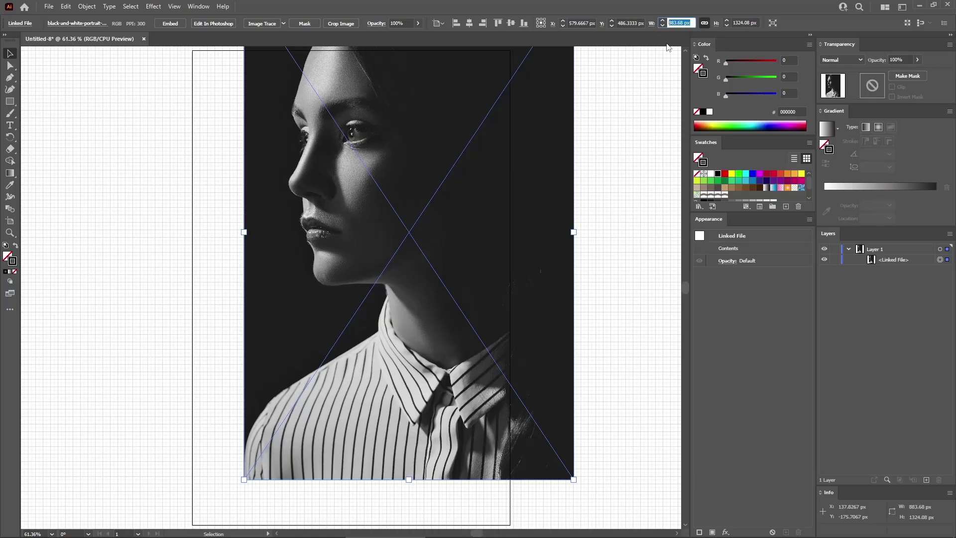
type("870")
key("Return")
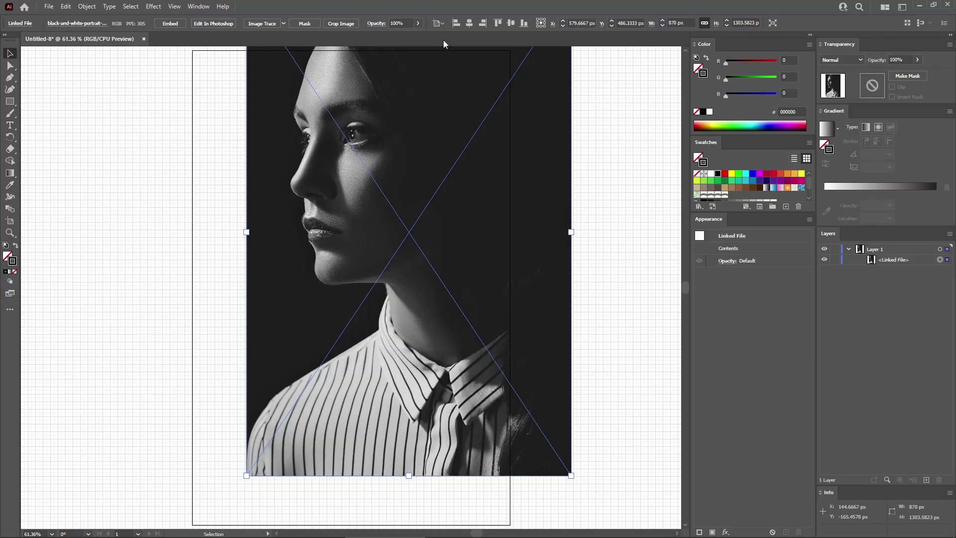
Step: Centre the photo horizontally and vertically relative to the artboard
left_click(441, 23)
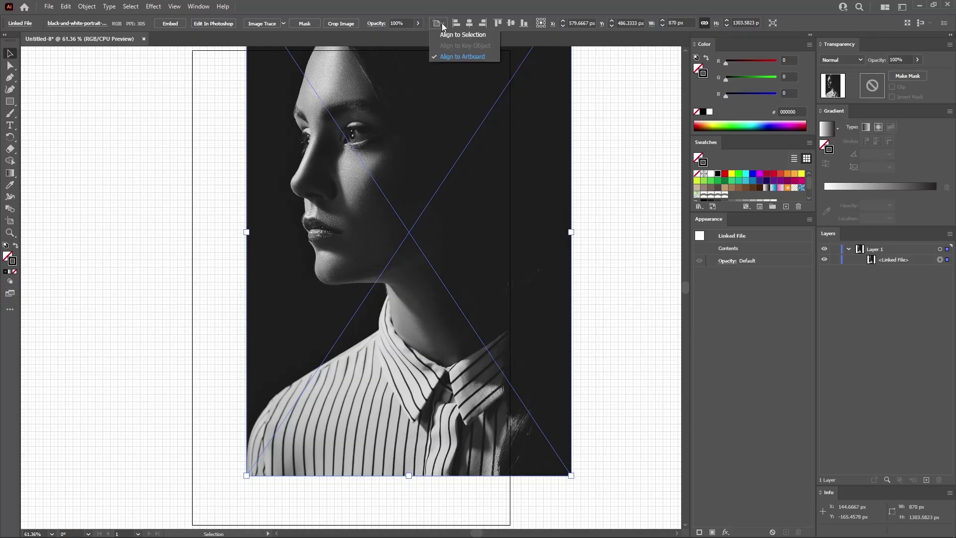
left_click(451, 59)
left_click(470, 24)
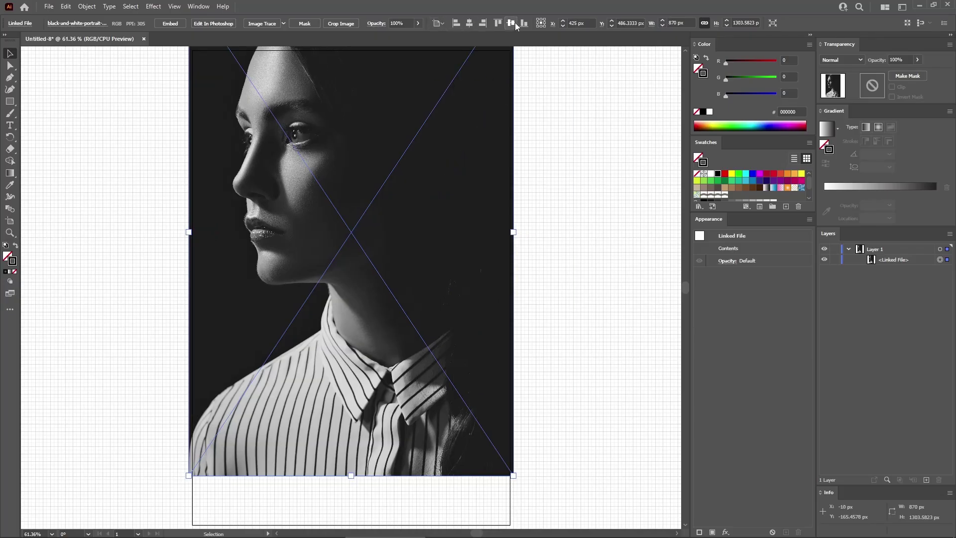
left_click(511, 24)
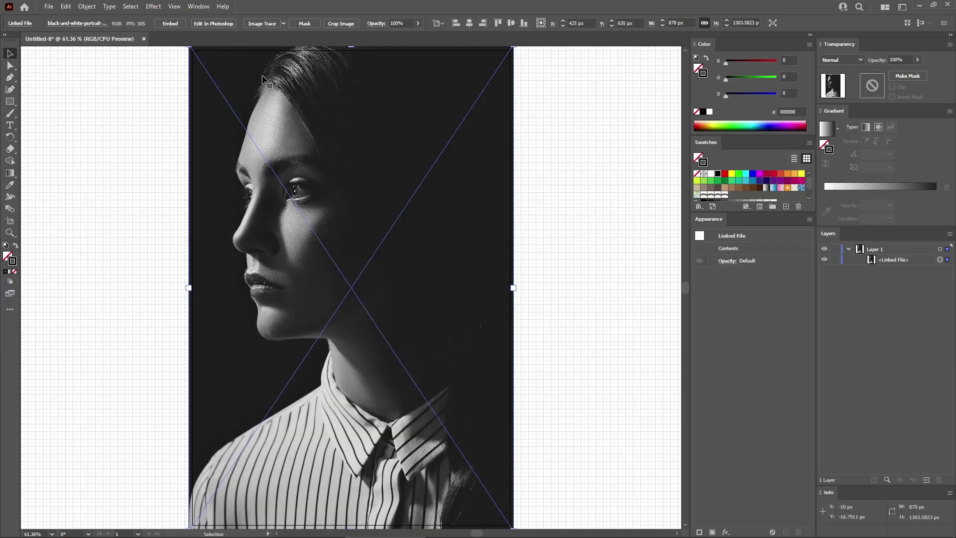
Step: Image-trace the photo in black and white with threshold 120
left_click(259, 26)
left_click(126, 23)
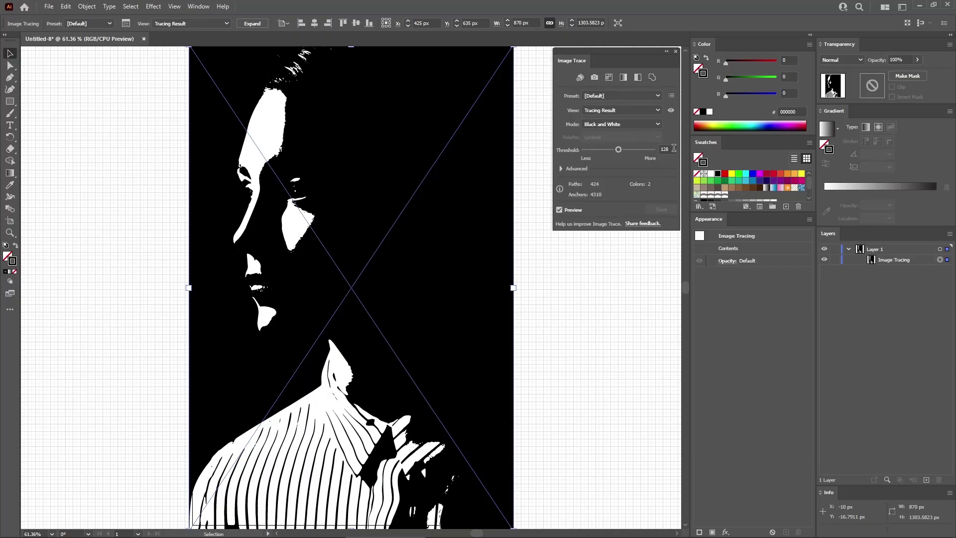
left_click(668, 150)
type("120")
key("Return")
Step: Set trace Paths to 100%, disable Snap Curves To Lines, and enable Ignore White
left_click(561, 169)
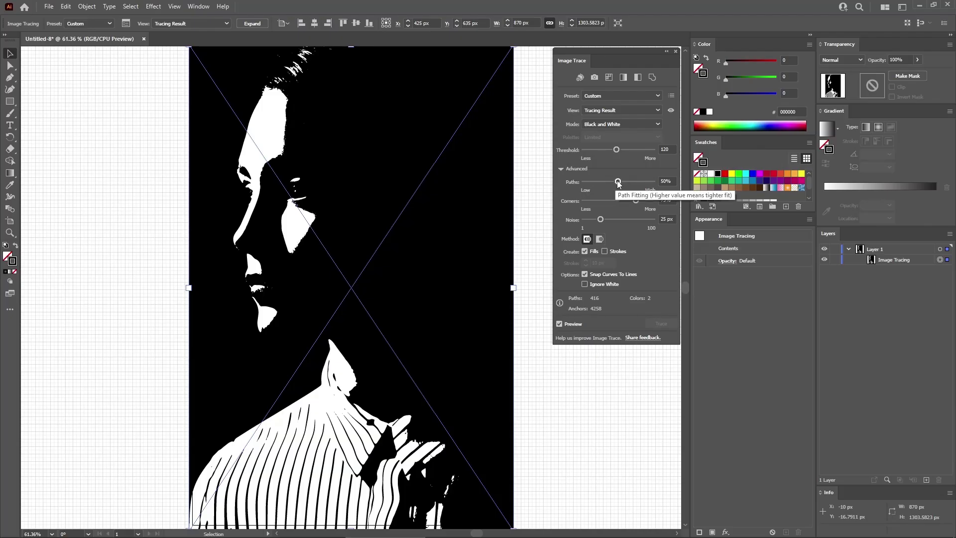
mouse_move(618, 183)
left_mouse_down()
mouse_move(672, 185)
mouse_move(619, 202)
mouse_move(625, 221)
mouse_move(657, 223)
left_mouse_up()
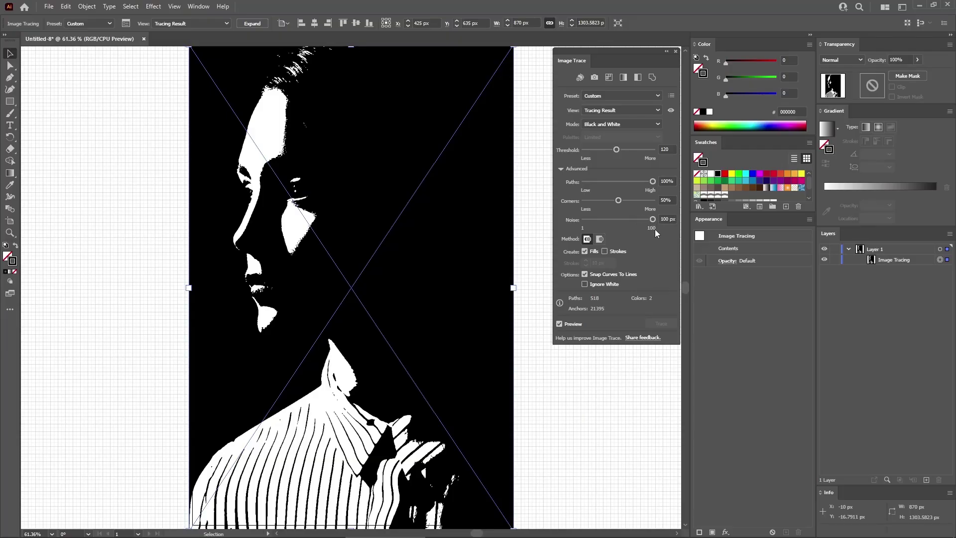
left_click(585, 274)
left_click(585, 285)
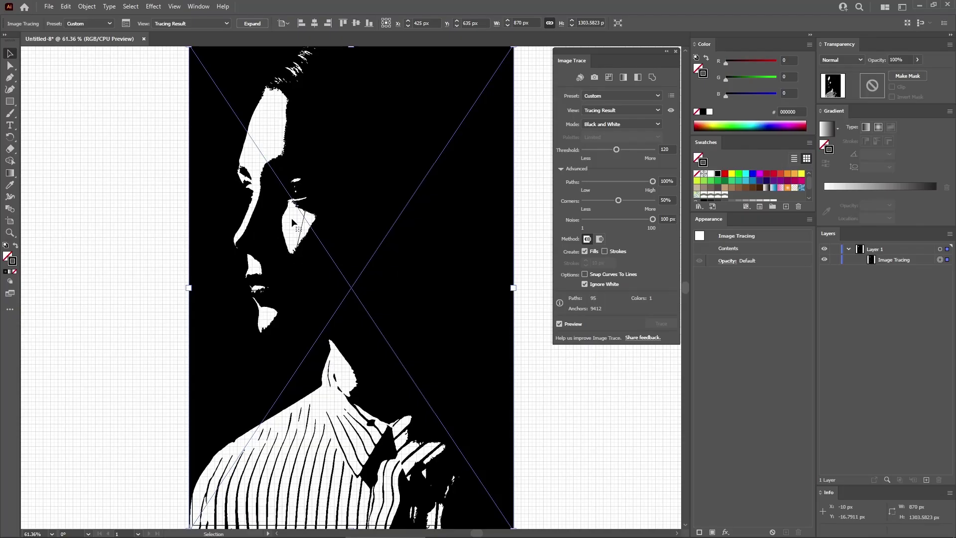
Step: Hide the grid and turn off Snap to Grid
left_click(174, 7)
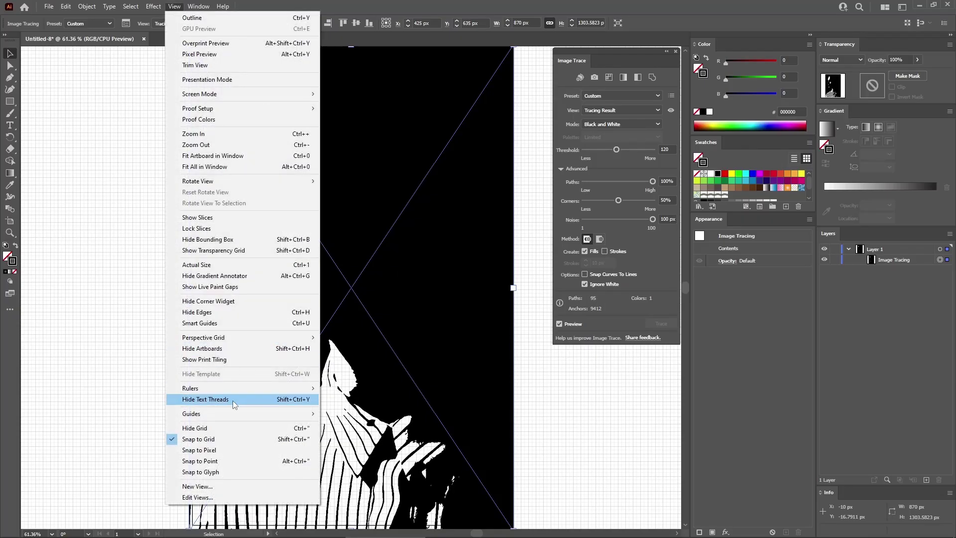
left_click(224, 427)
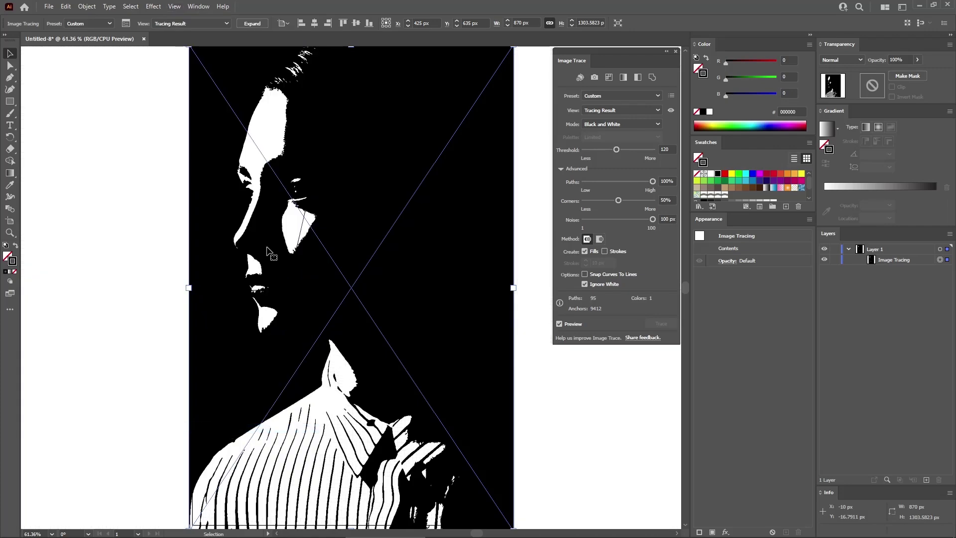
left_click(174, 6)
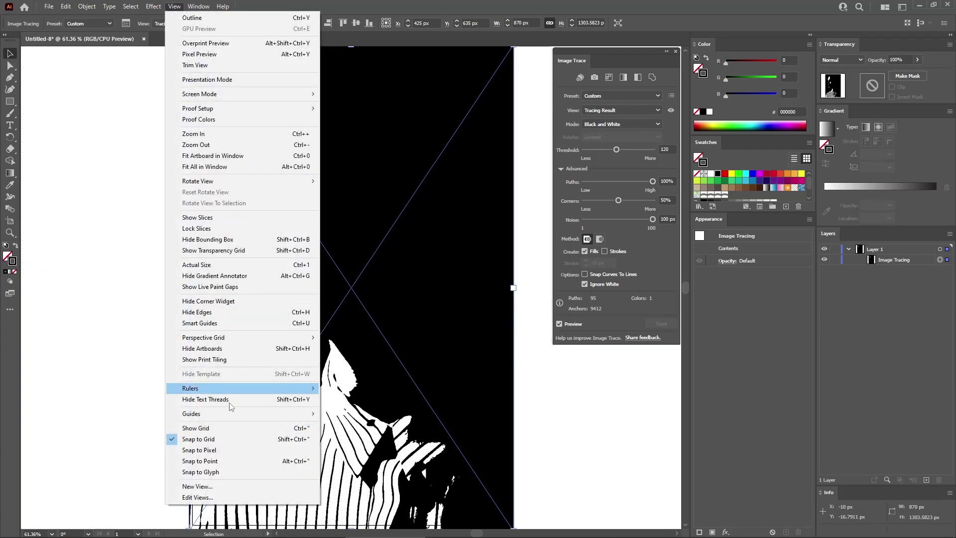
left_click(244, 439)
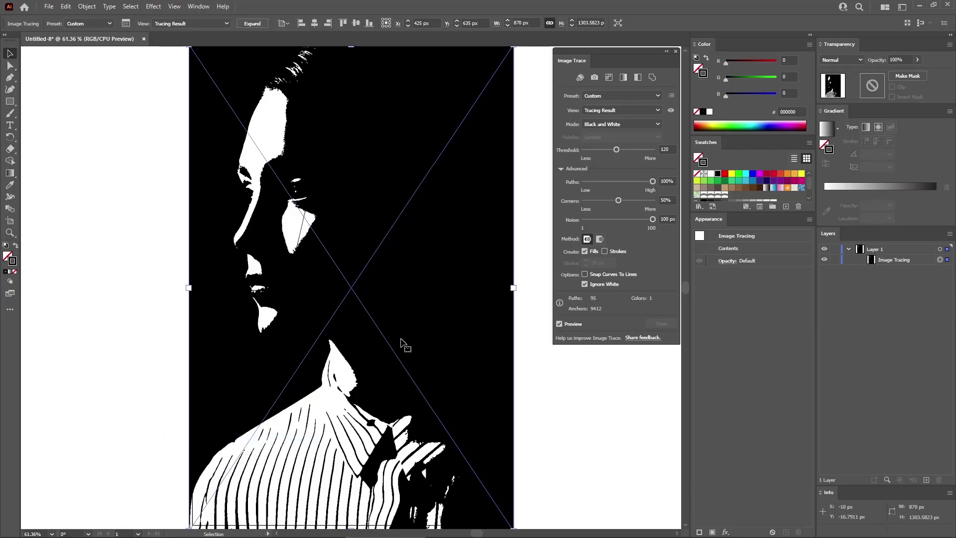
Step: Lower the traced portrait's opacity to 30%
double_click(895, 60)
type("30")
key("Return")
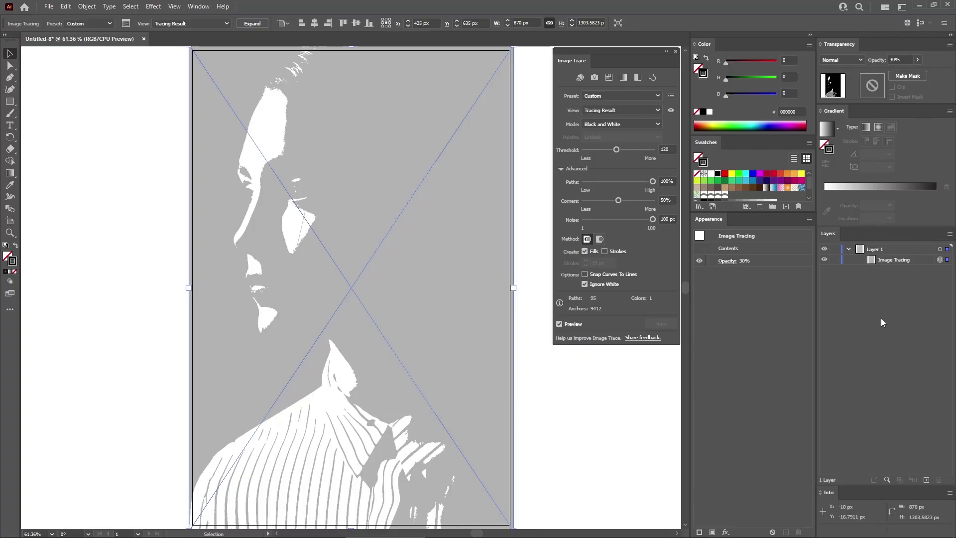
Step: Stack a copy of the tracing in front and retrace it at threshold 60
key("ctrl+c")
key("ctrl+f")
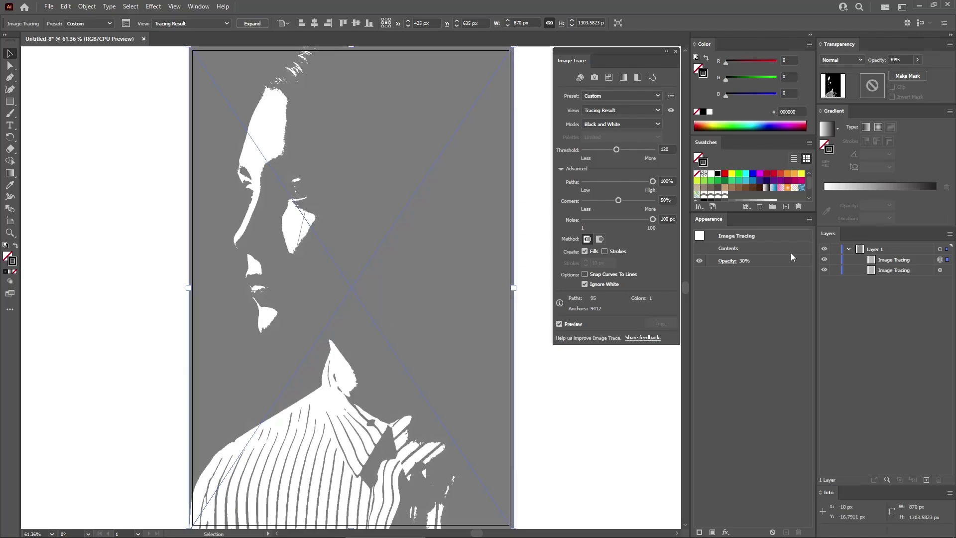
left_click(667, 150)
type("60")
key("Return")
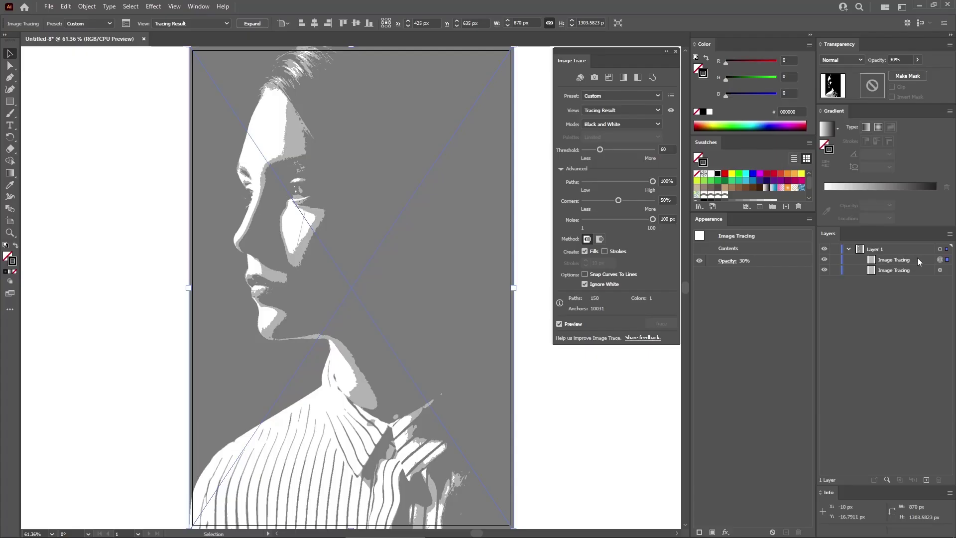
Step: Stack another tracing copy in front and set its threshold to 35
key("ctrl+c")
key("ctrl+f")
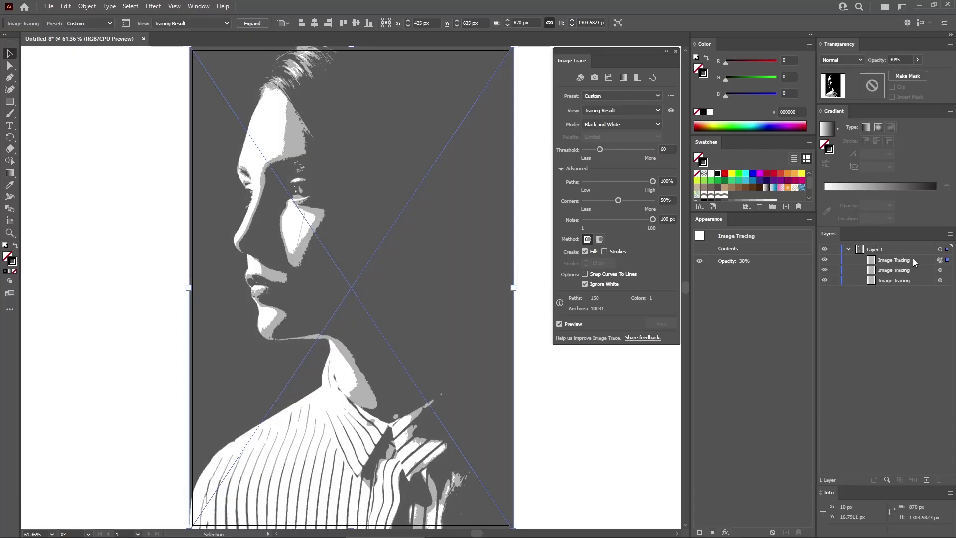
left_click(670, 148)
type("35")
key("Return")
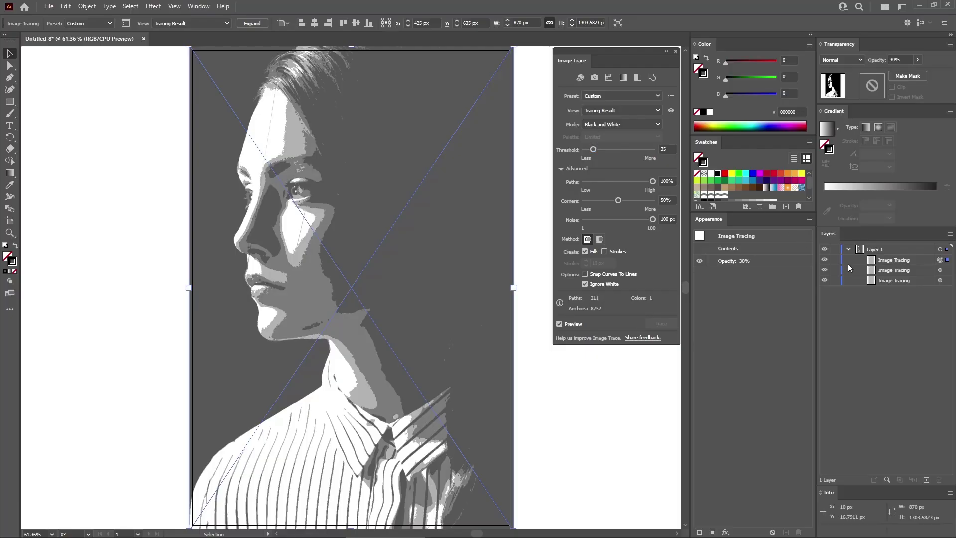
Step: Stack a fourth tracing copy in front and set its threshold to 30
key("ctrl+c")
key("ctrl+f")
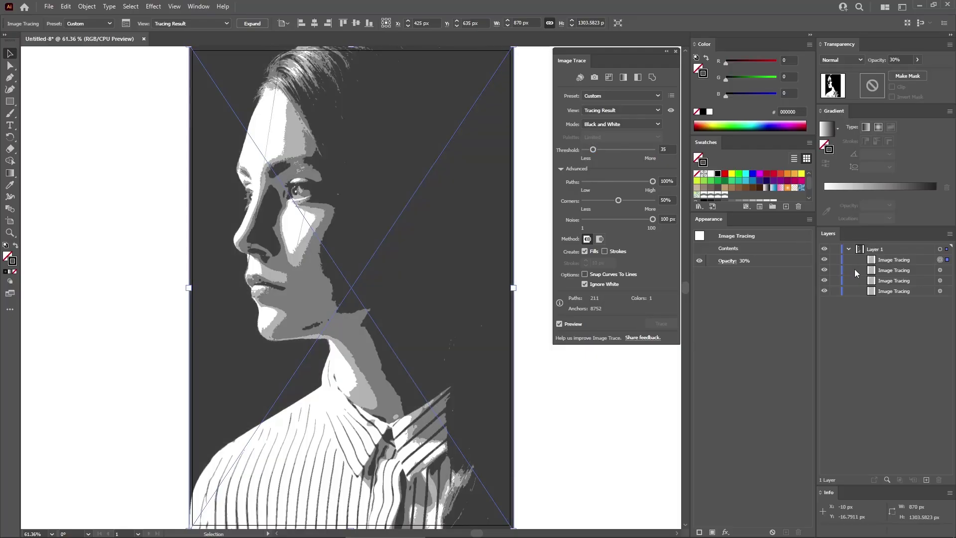
left_click(667, 149)
type("30")
key("Return")
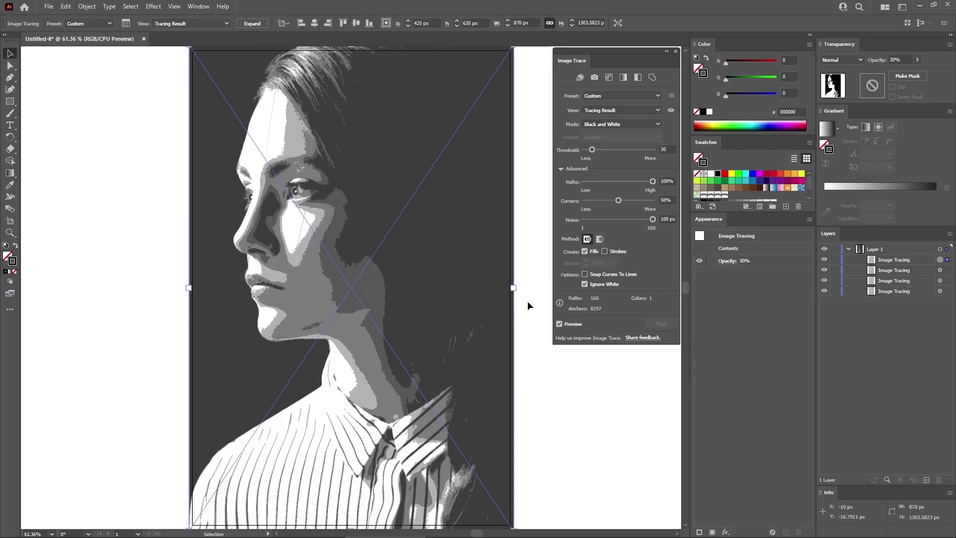
Step: Hide the top three tracings, then set the bottom one to 100% opacity and expand it
left_click(675, 51)
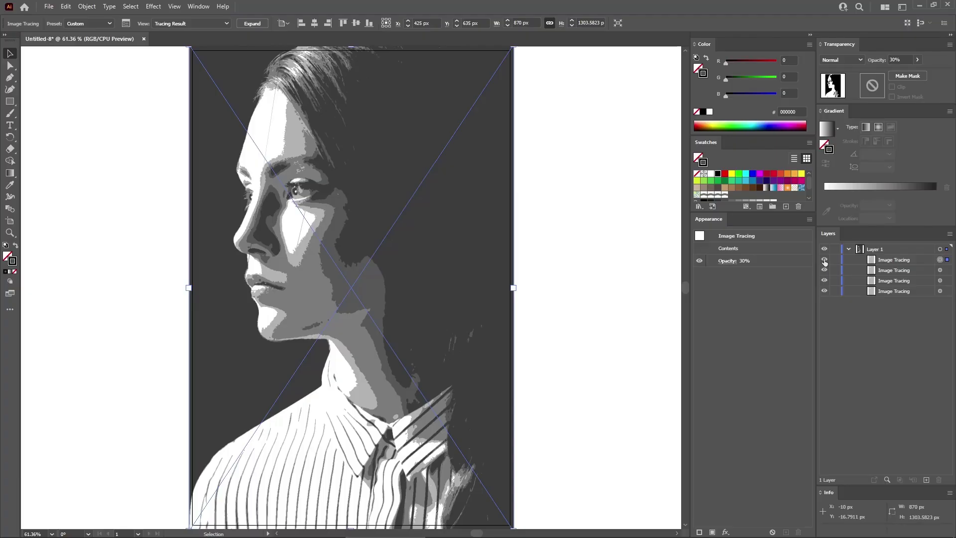
left_click_drag(826, 260, 825, 279)
left_click(940, 291)
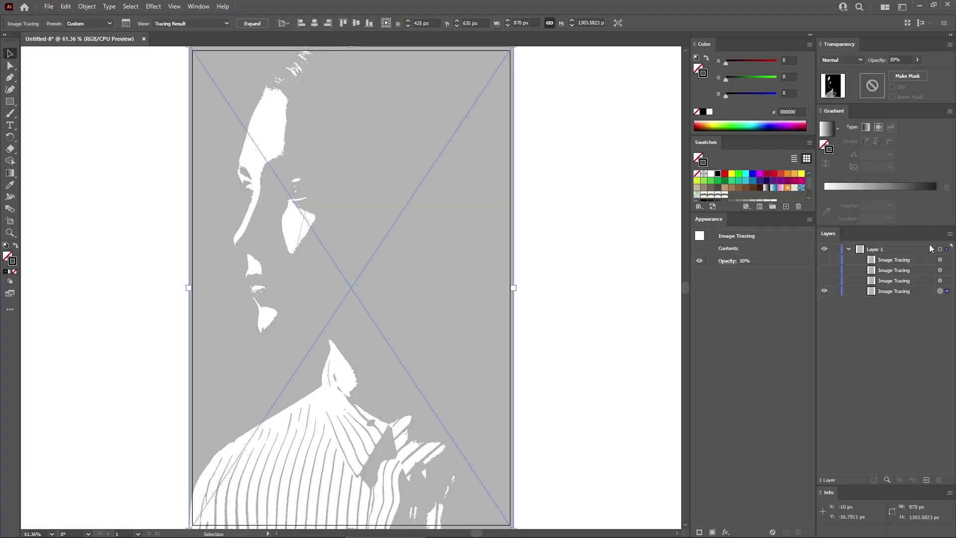
left_click(917, 59)
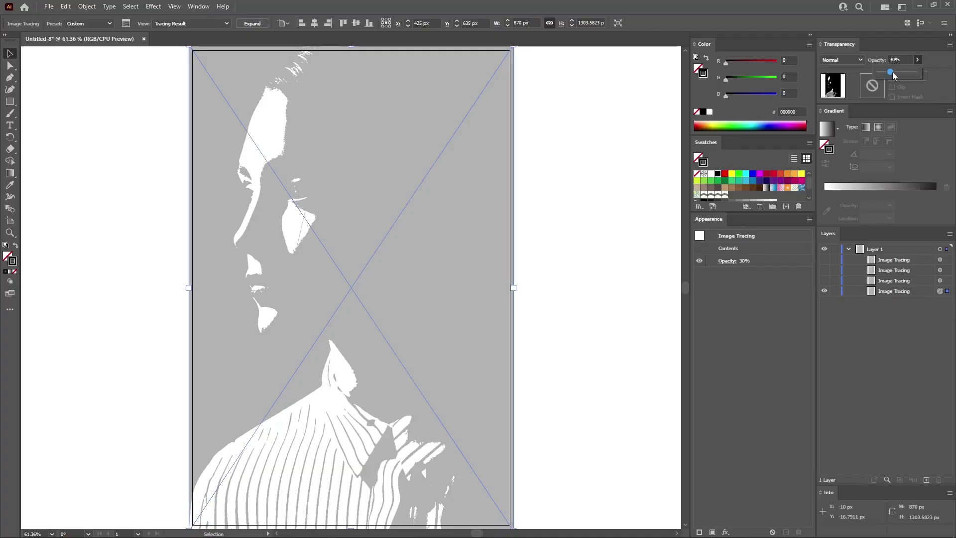
left_click_drag(890, 72, 928, 76)
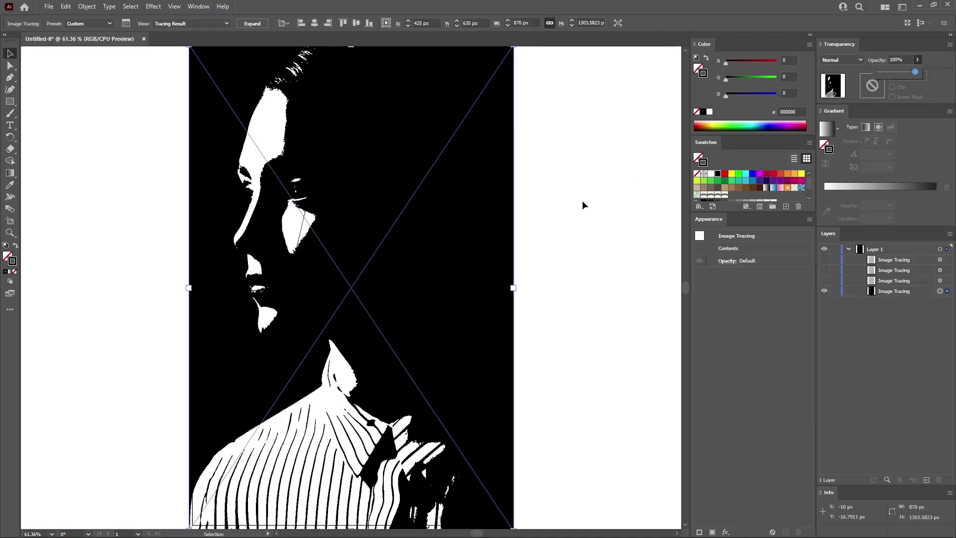
left_click(252, 24)
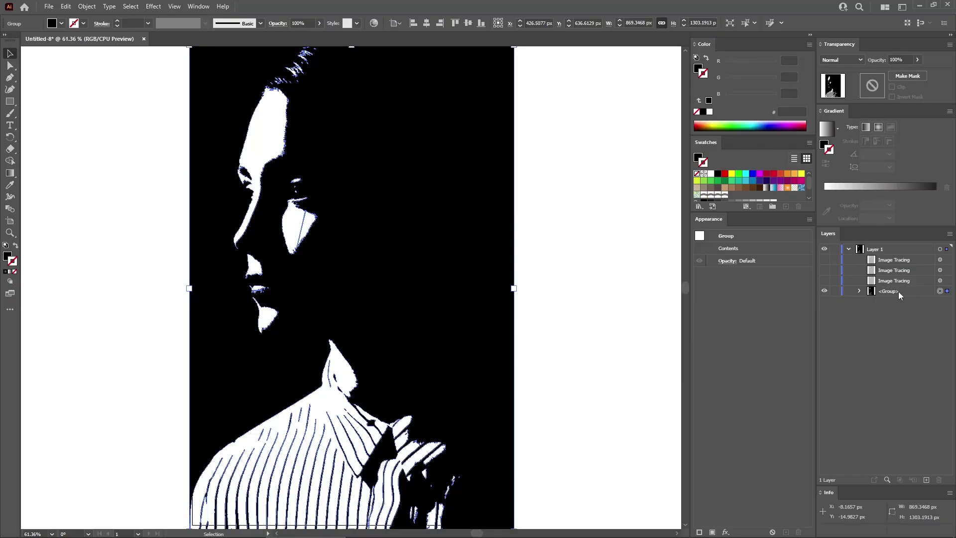
Step: Make the expanded tracing one compound path and fill it with New Pattern Swatch 1
left_click(91, 7)
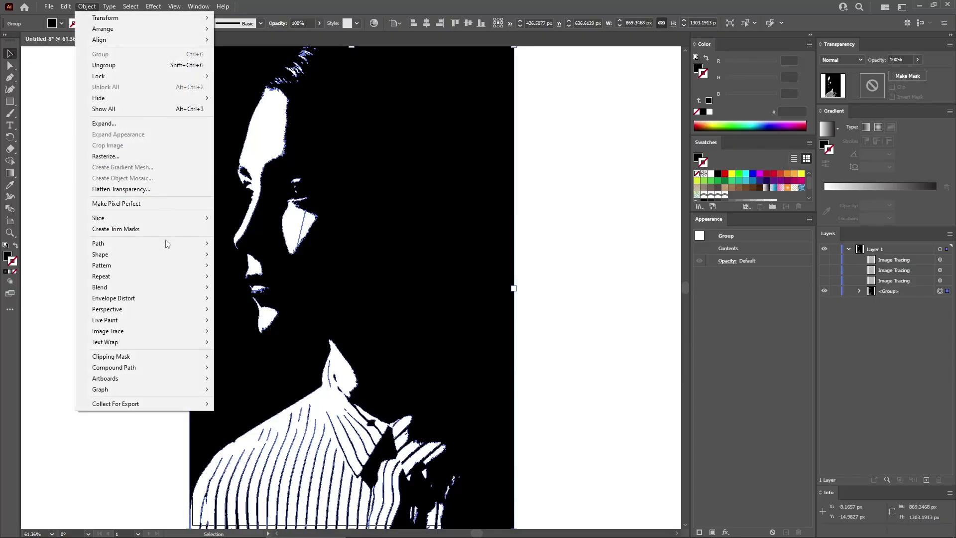
mouse_move(160, 369)
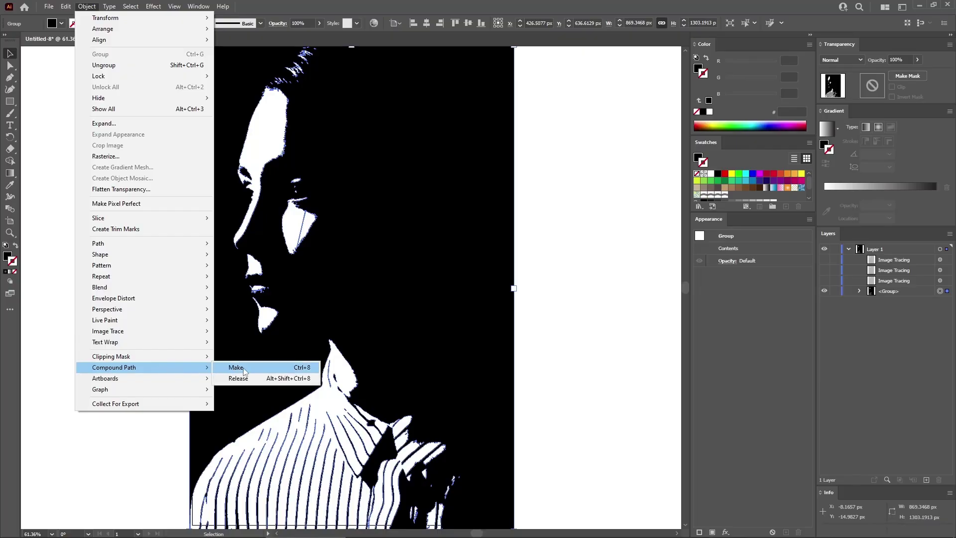
left_click(305, 372)
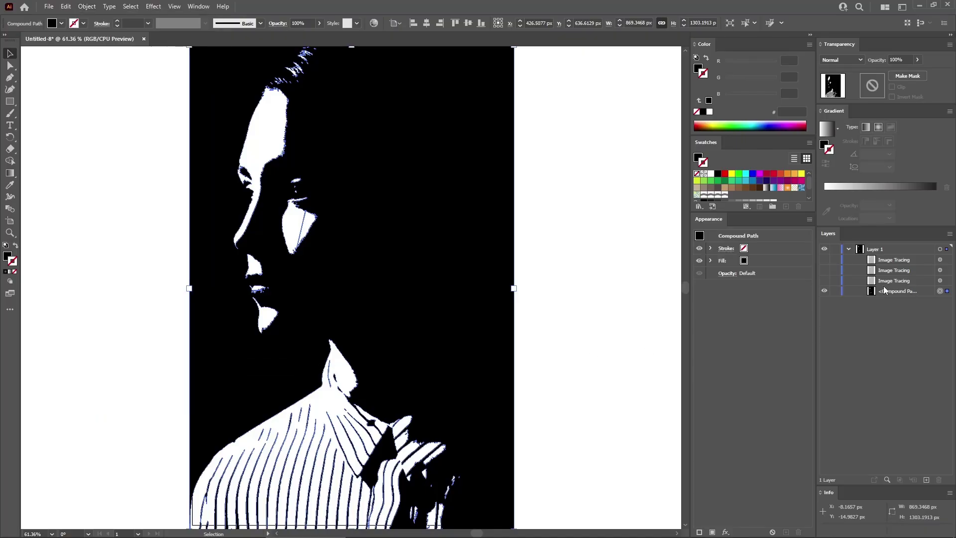
left_click(780, 263)
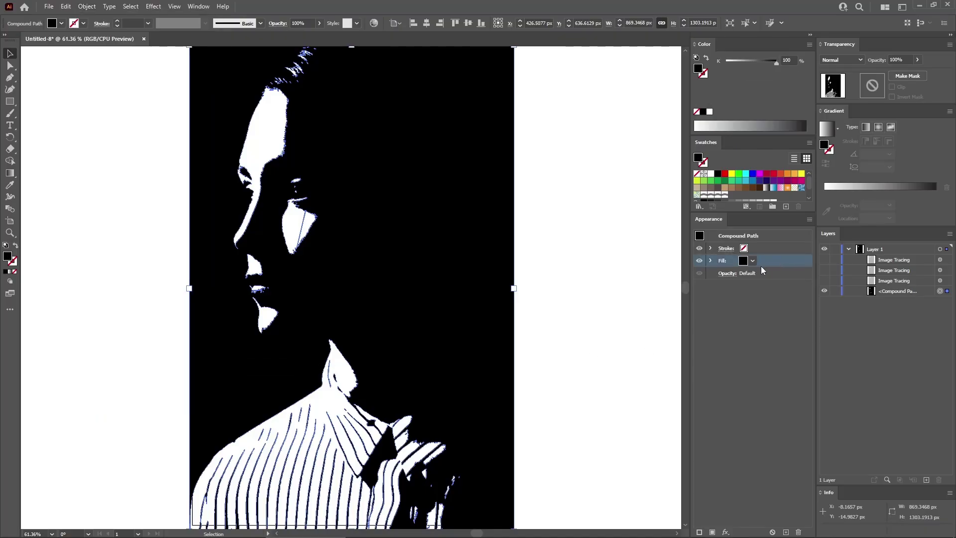
left_click(704, 195)
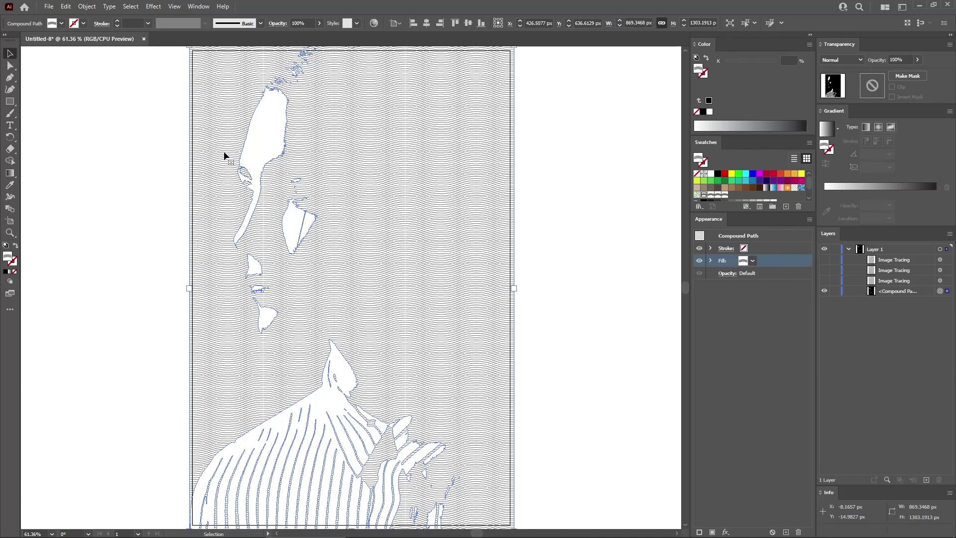
Step: Add a Transform effect rotating only the pattern 25°, with Transform Objects turned off
left_click(154, 8)
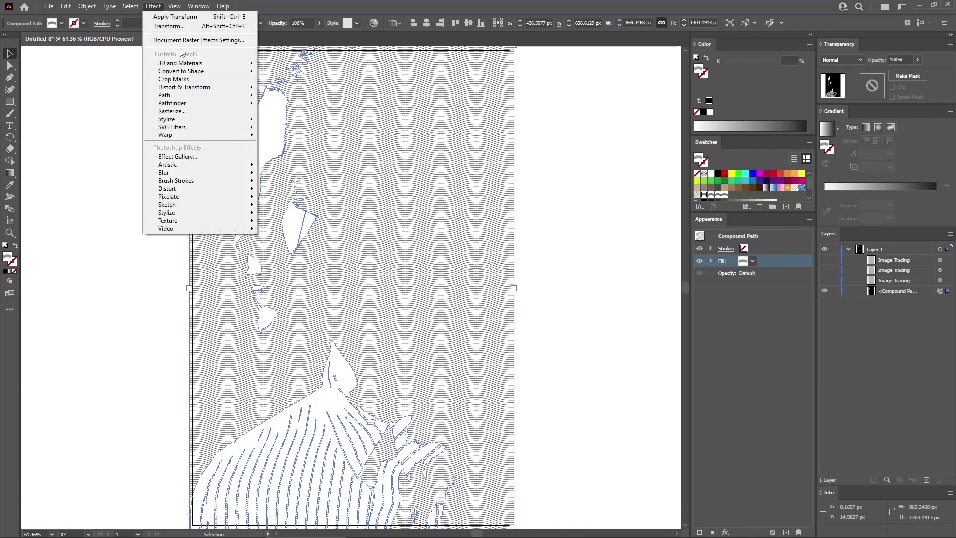
mouse_move(242, 91)
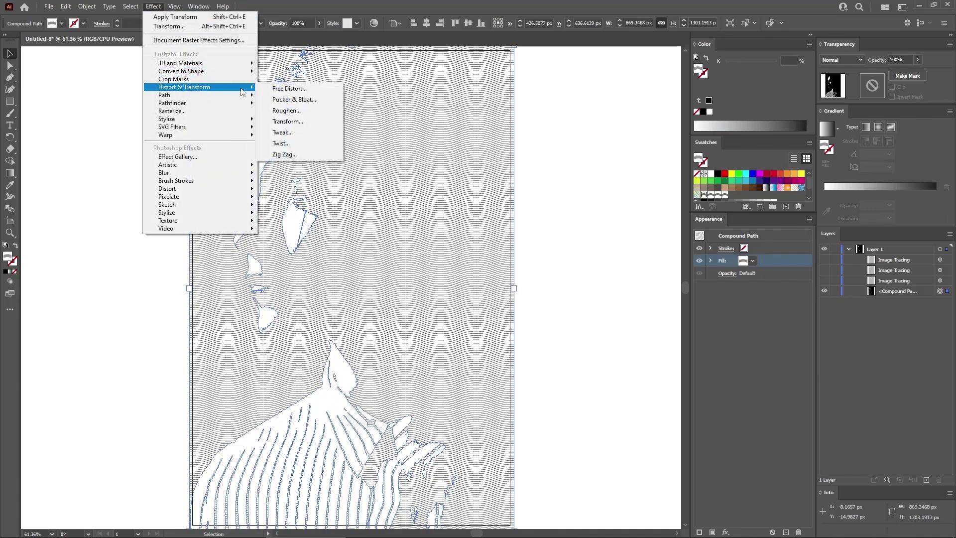
left_click(287, 121)
left_click(584, 205)
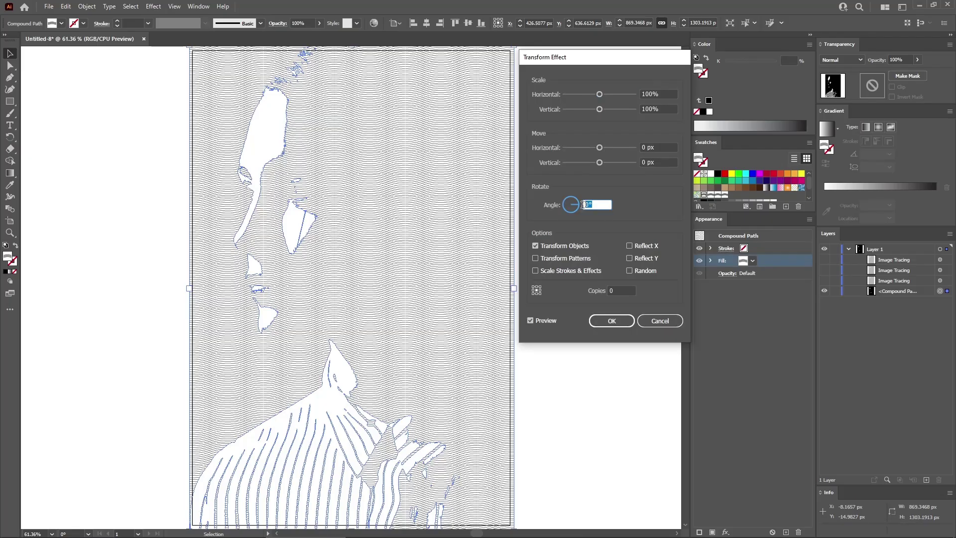
type("25")
left_click(671, 166)
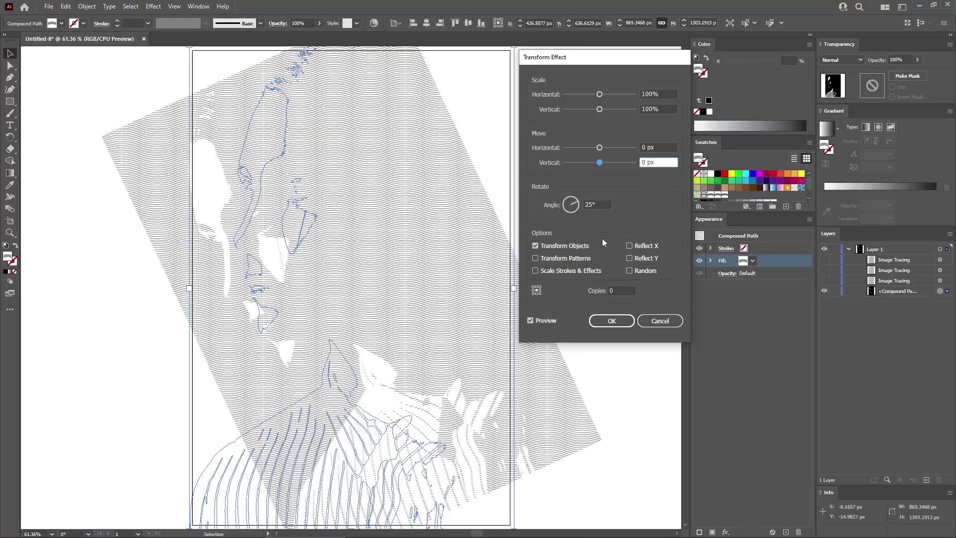
left_click(536, 258)
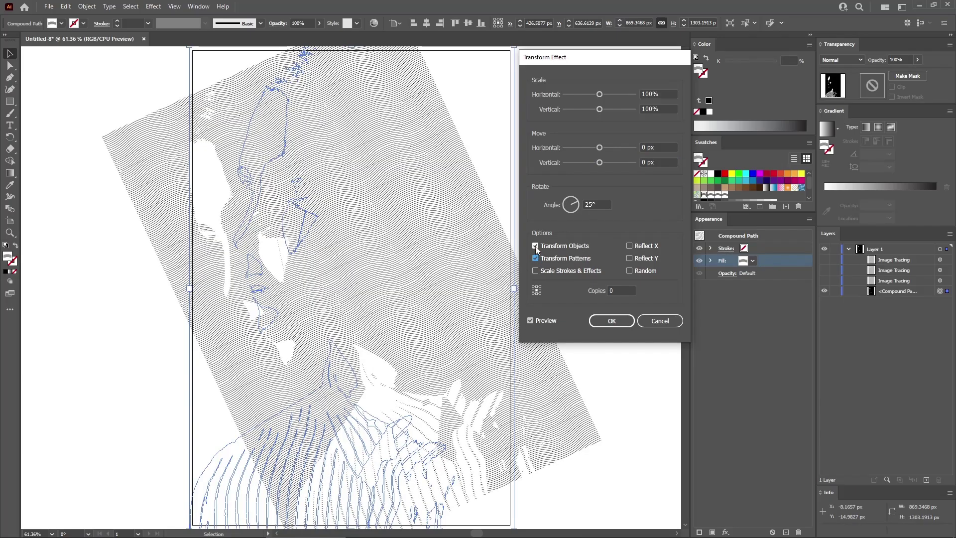
left_click(536, 246)
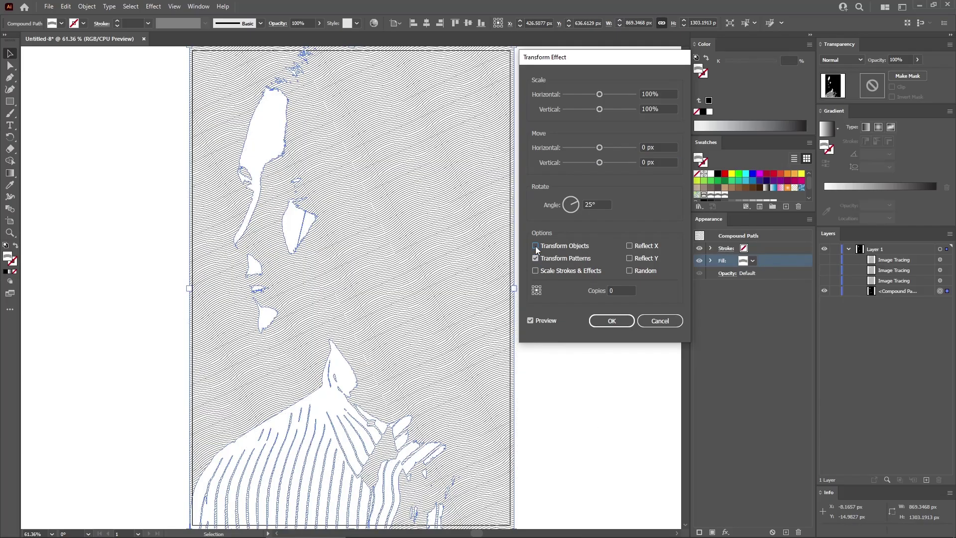
left_click(612, 321)
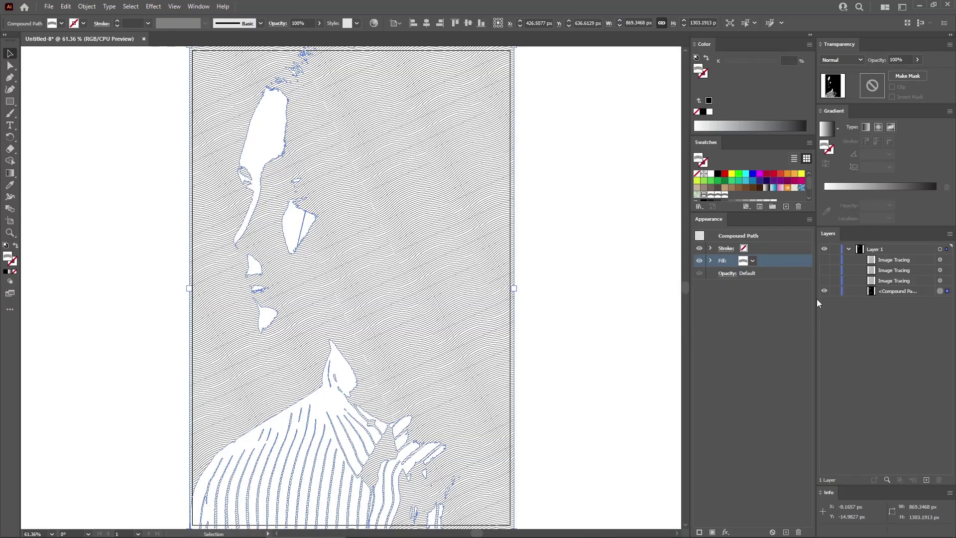
Step: Show the next tracing, set it to 100% opacity, expand it and make a compound path
left_click(825, 281)
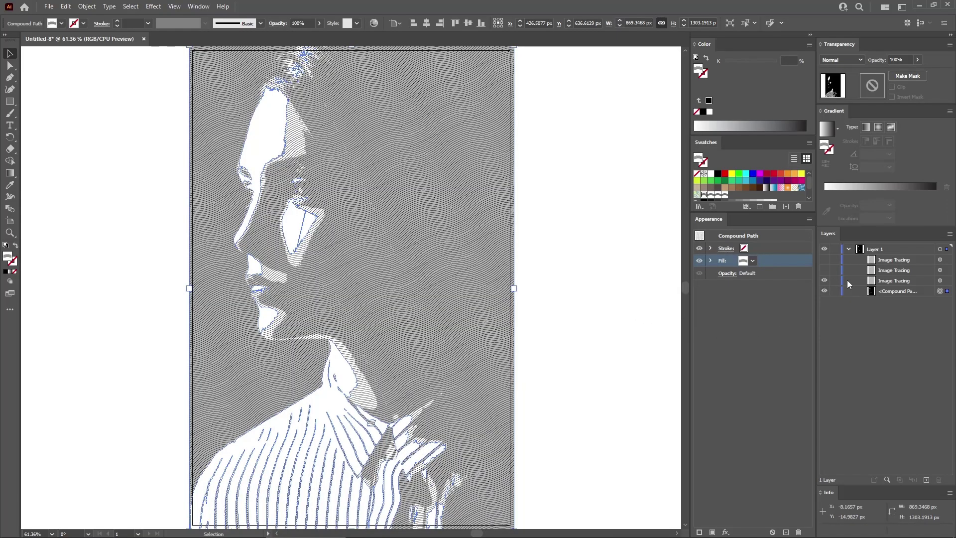
left_click(940, 281)
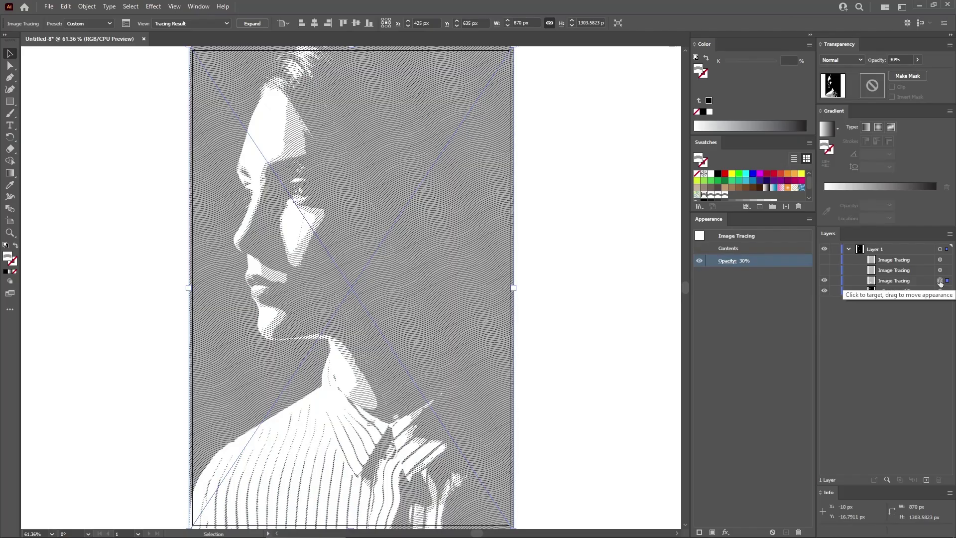
left_click(918, 60)
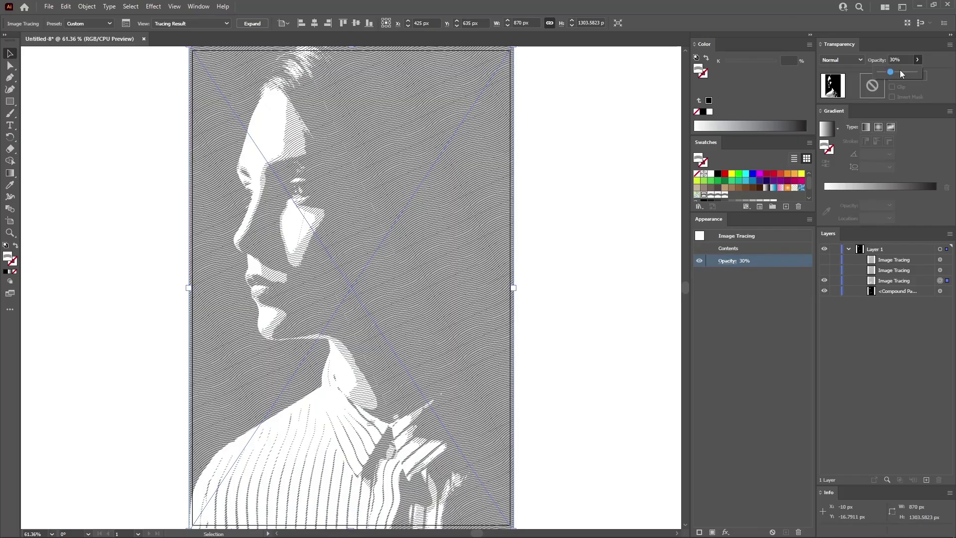
left_click_drag(899, 71, 940, 74)
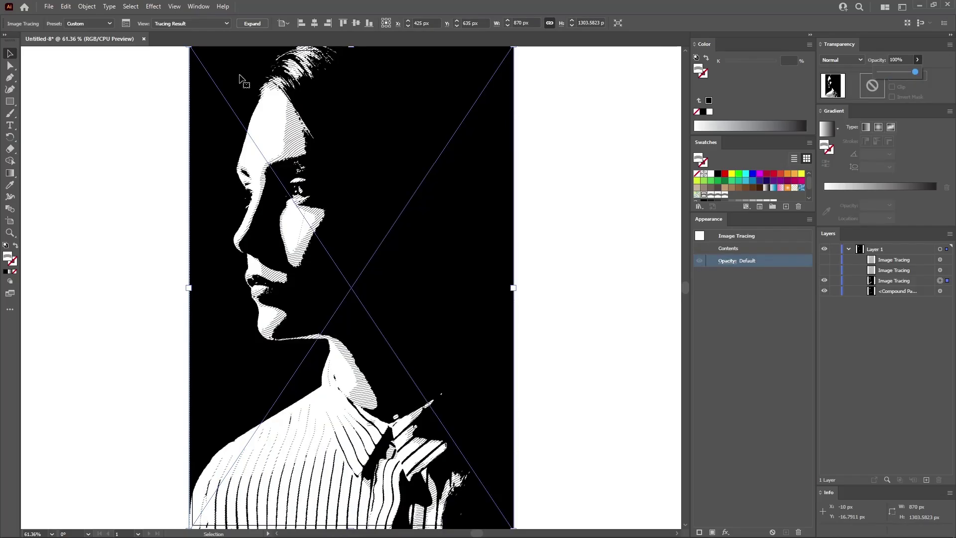
left_click(252, 24)
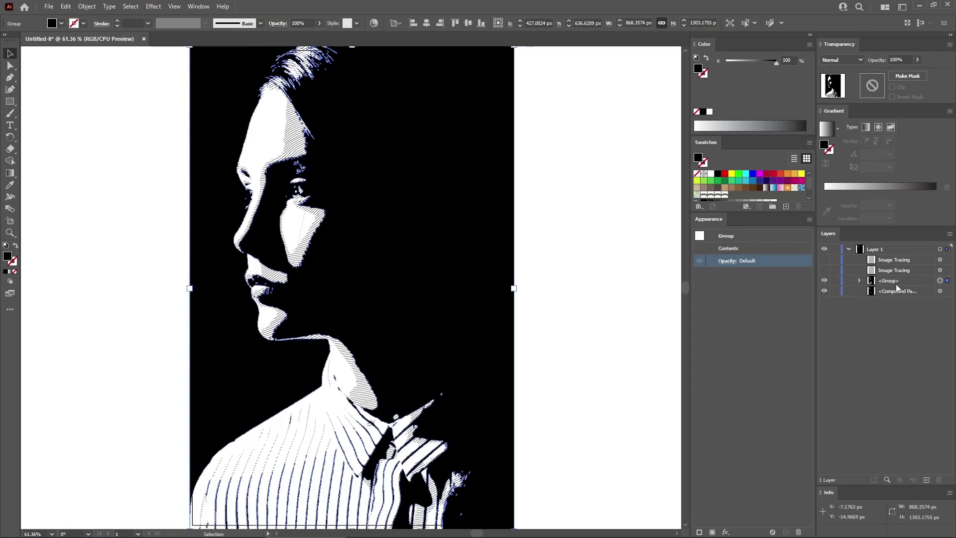
key("ctrl+8")
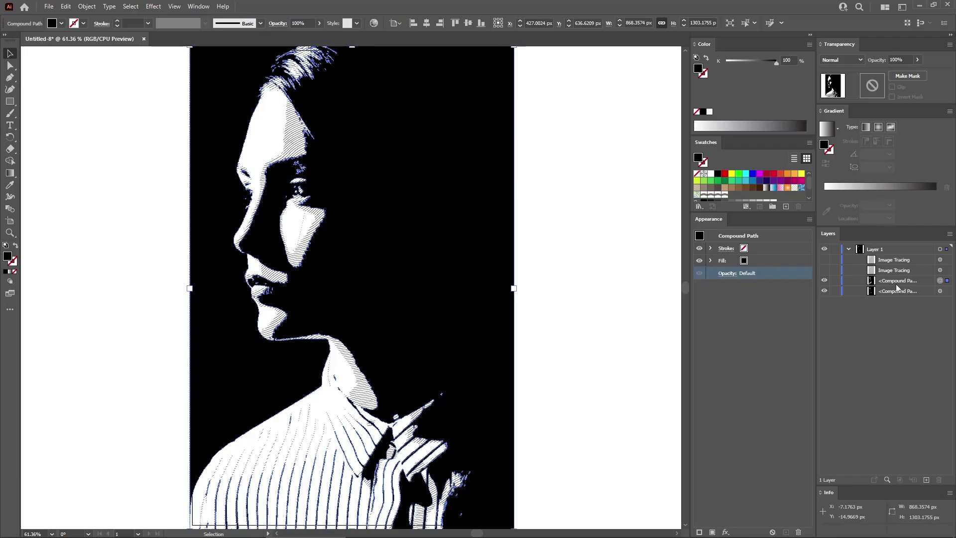
Step: Fill it with the wavy-line pattern and rotate only the pattern -45° via a Transform effect
left_click(750, 260)
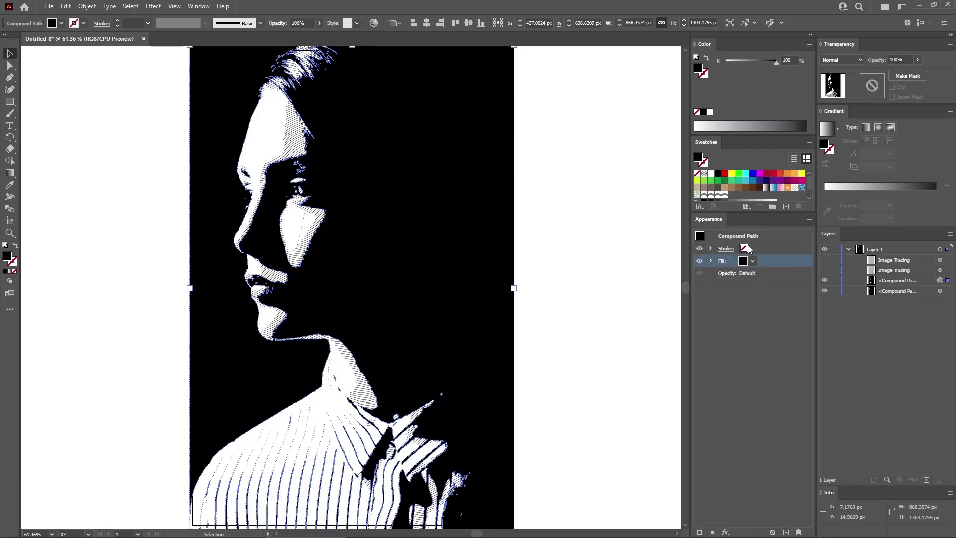
left_click(711, 195)
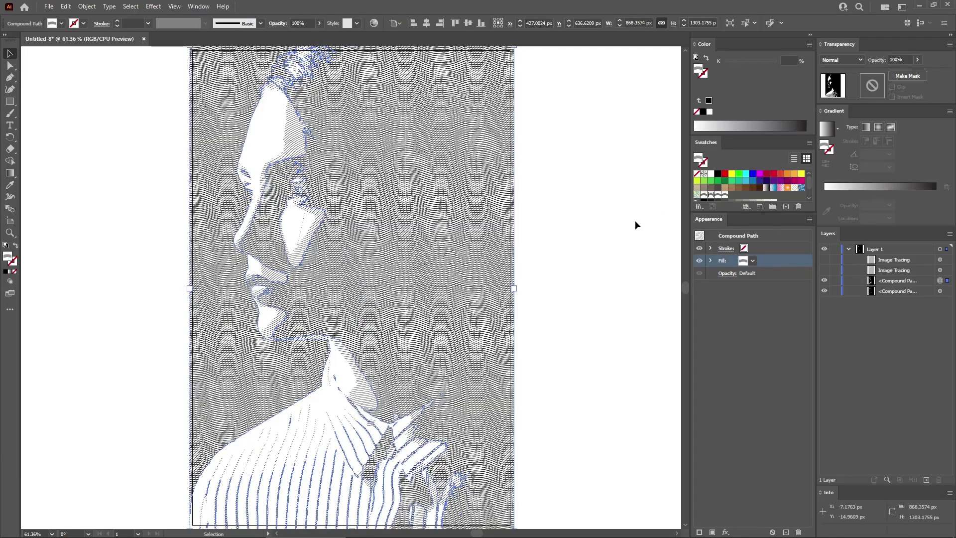
left_click(154, 5)
mouse_move(191, 88)
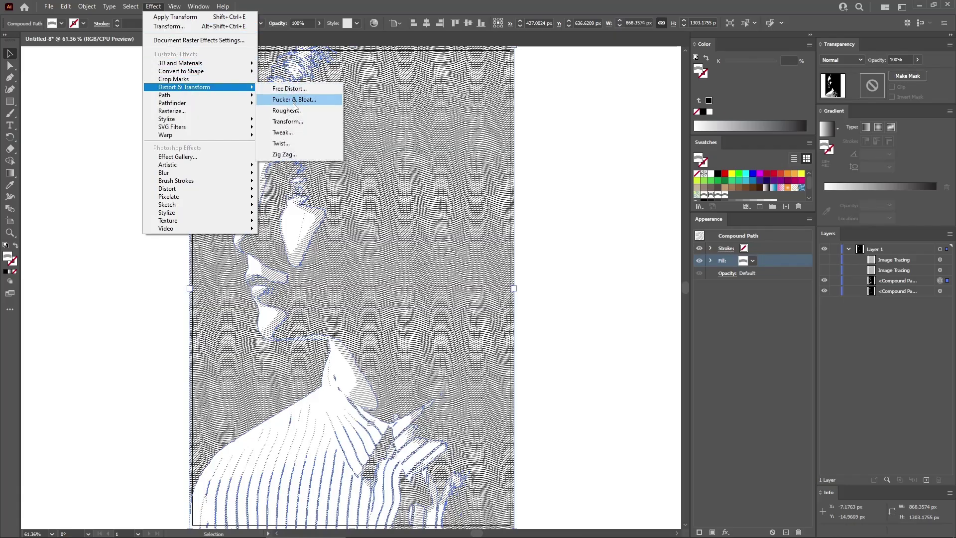
left_click(295, 122)
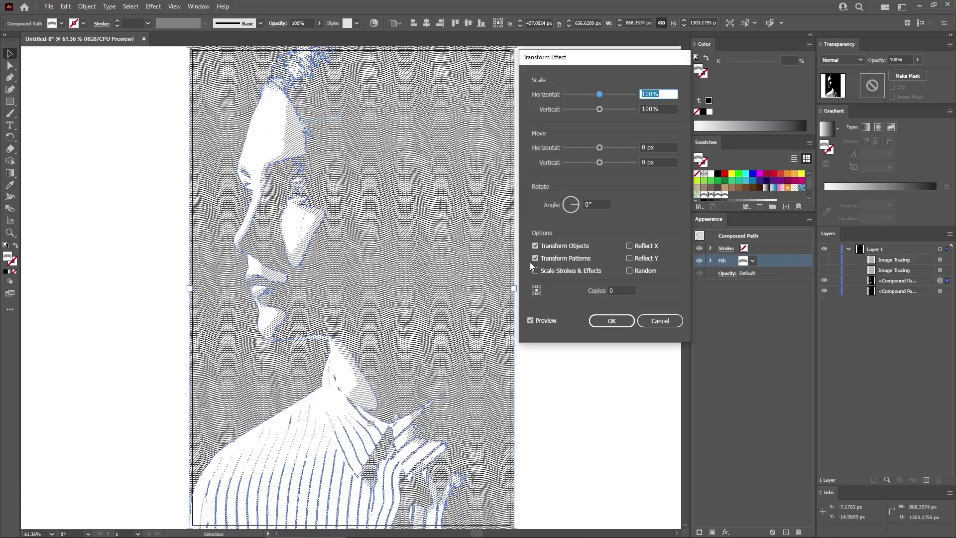
left_click(535, 245)
left_click(591, 209)
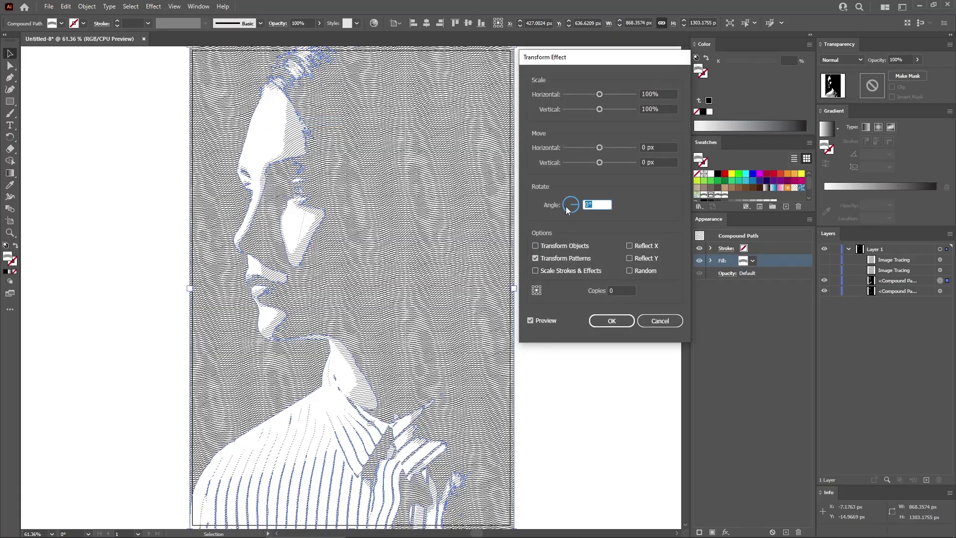
type("-45")
left_click(613, 321)
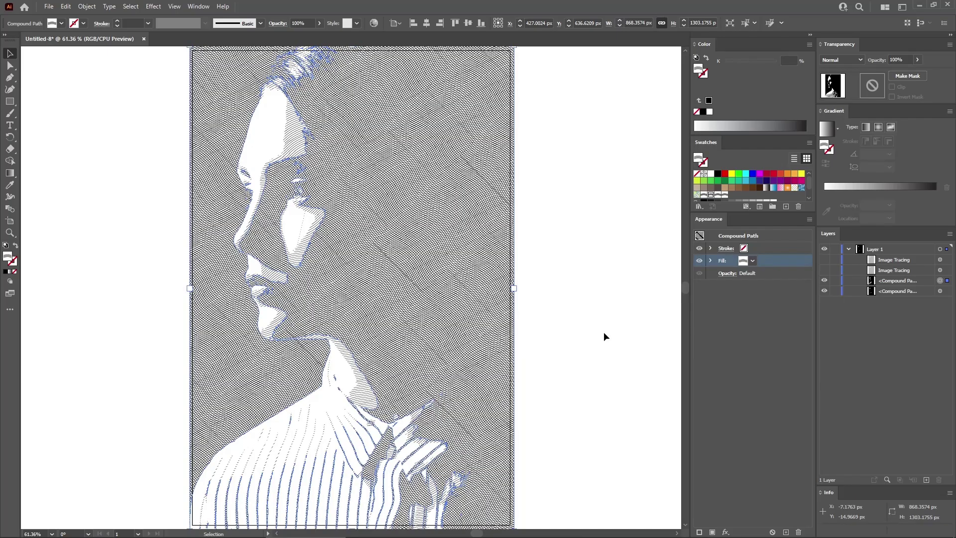
Step: Show the second tracing at full opacity, expand it and turn it into a compound path
left_click(823, 280)
left_click(824, 270)
left_click(940, 270)
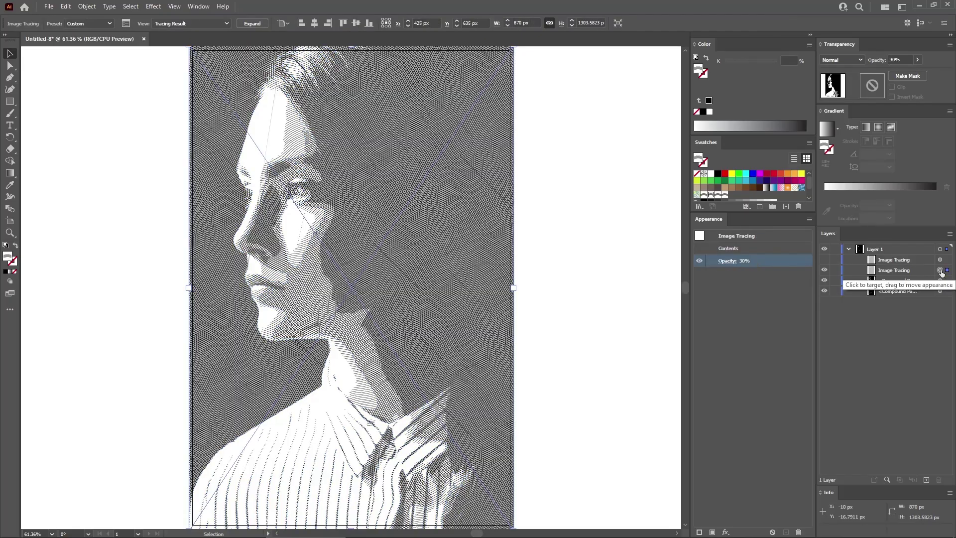
left_click(917, 60)
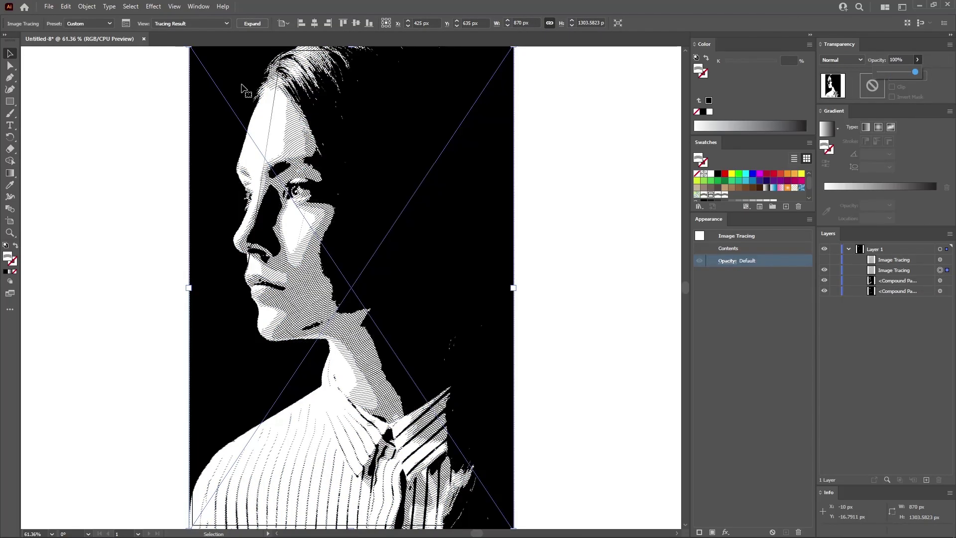
left_click(249, 22)
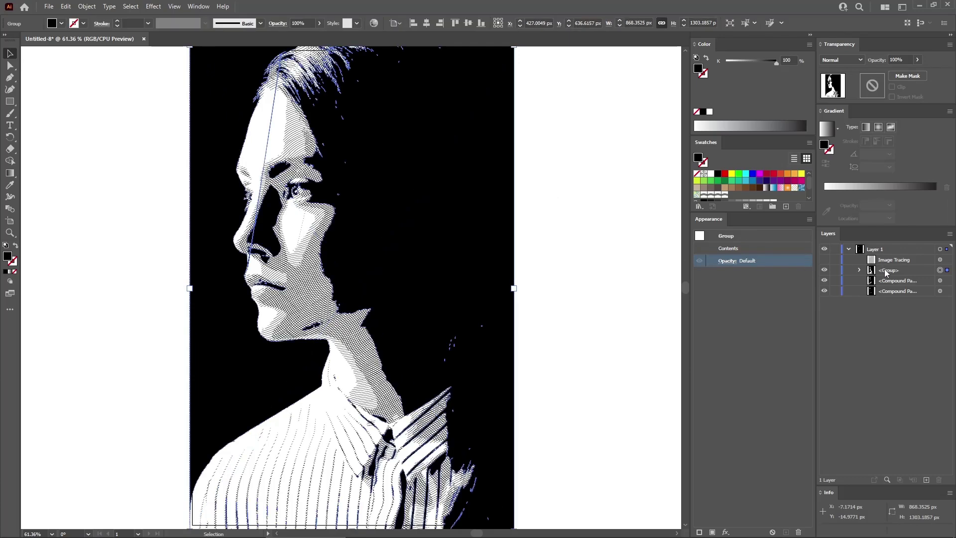
key("ctrl+shift+g")
Step: Fill it with the wavy-line pattern and reapply the last Transform effect
left_click(770, 262)
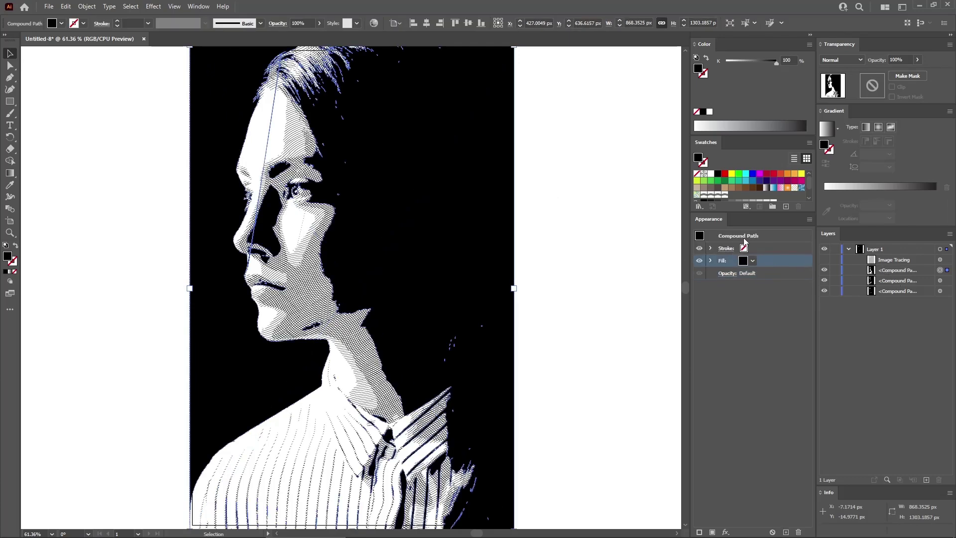
left_click(718, 195)
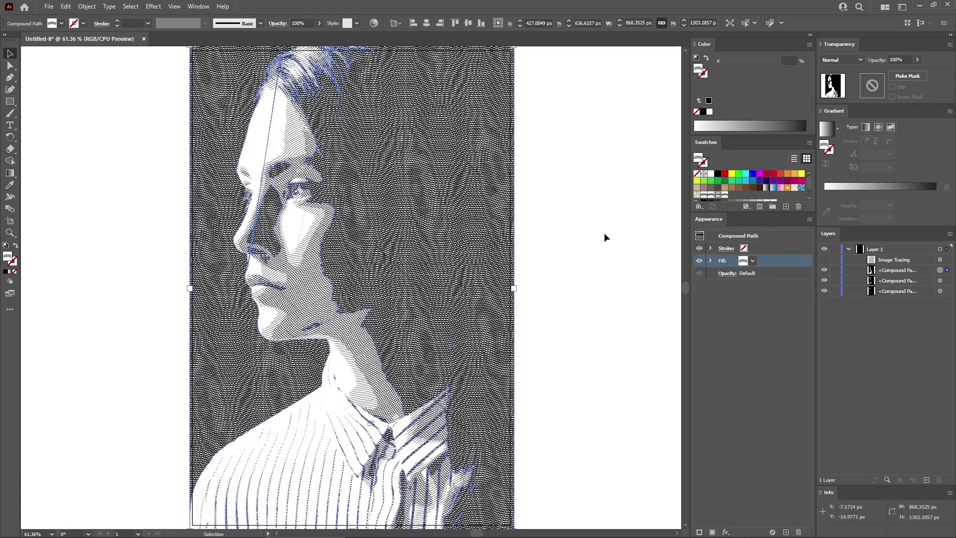
left_click(156, 8)
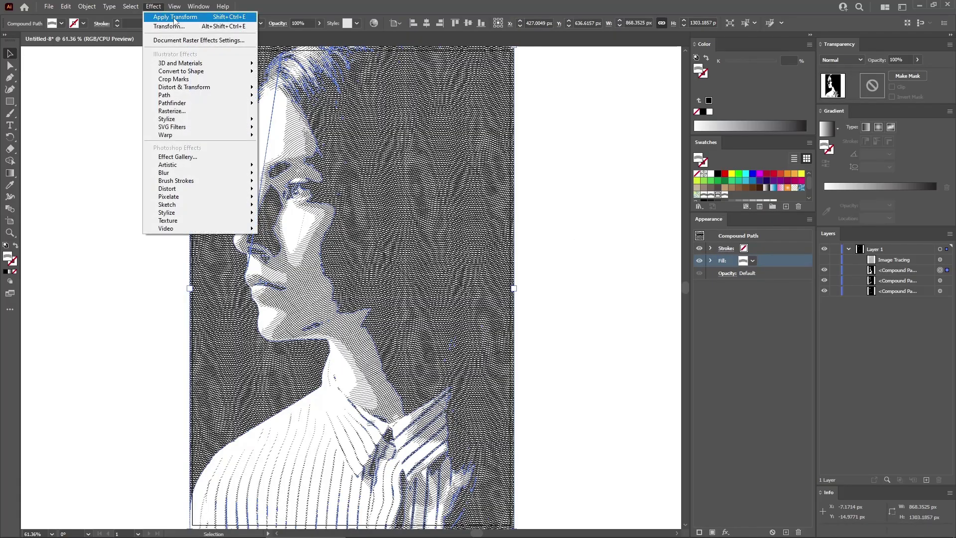
left_click(230, 23)
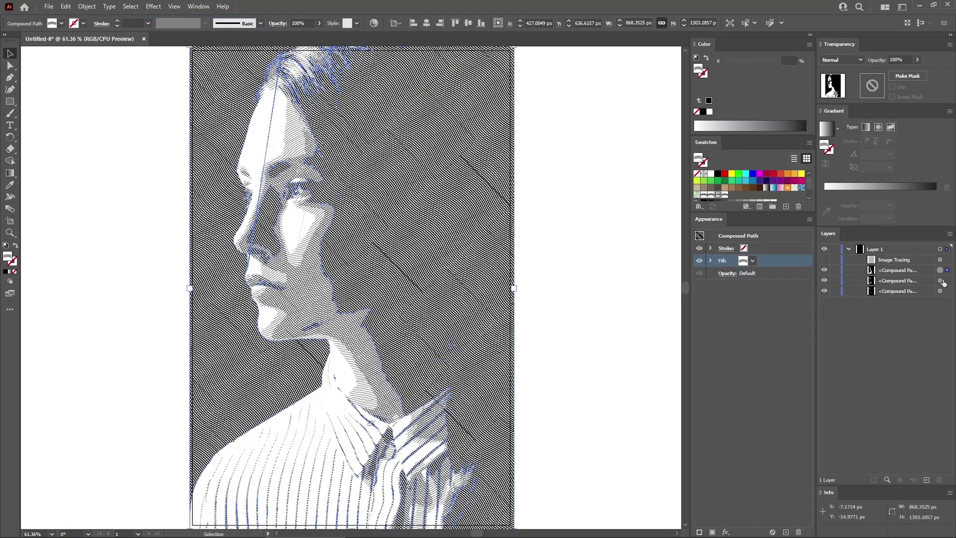
Step: Show the last tracing, set it to 100% opacity, expand it into a compound path
left_click(824, 259)
left_click(940, 260)
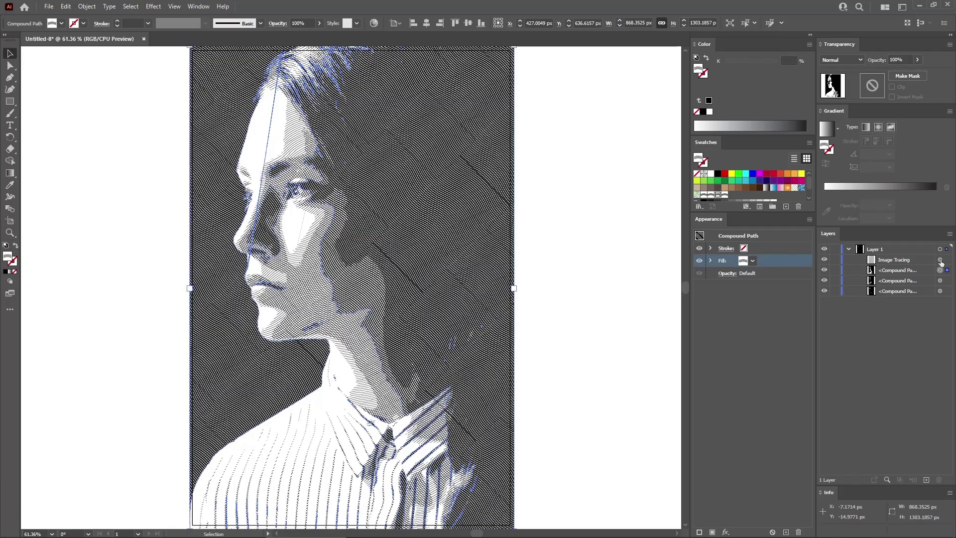
left_click(918, 60)
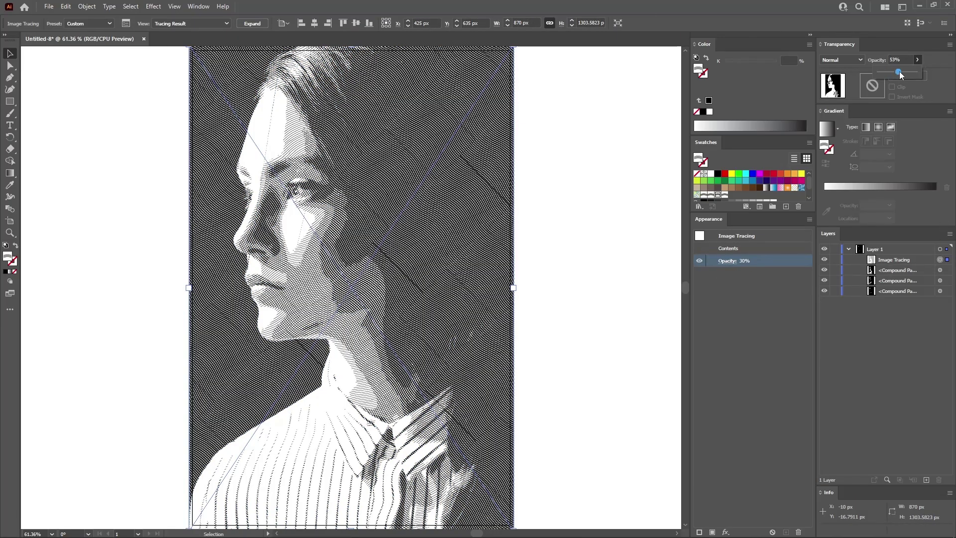
left_click_drag(900, 71, 934, 76)
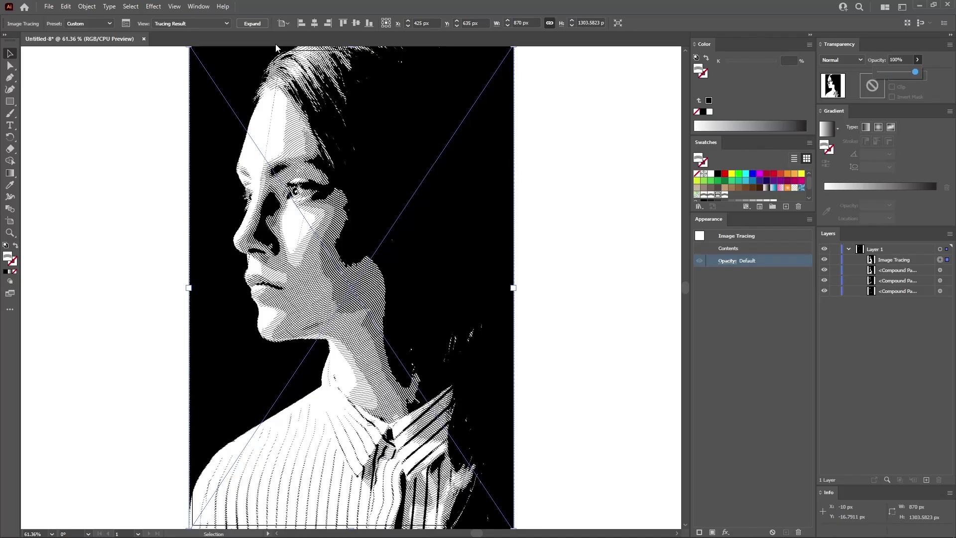
left_click(254, 23)
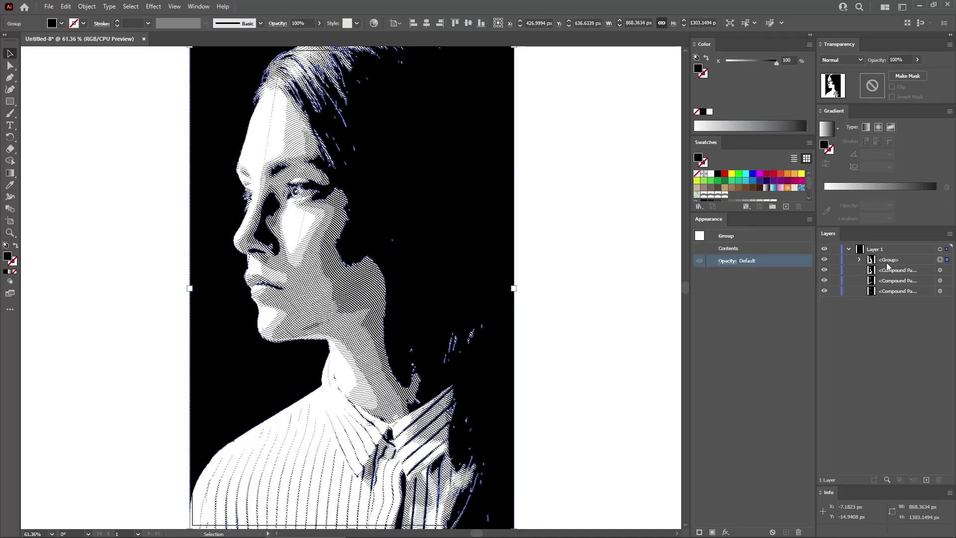
key("ctrl+shift+g")
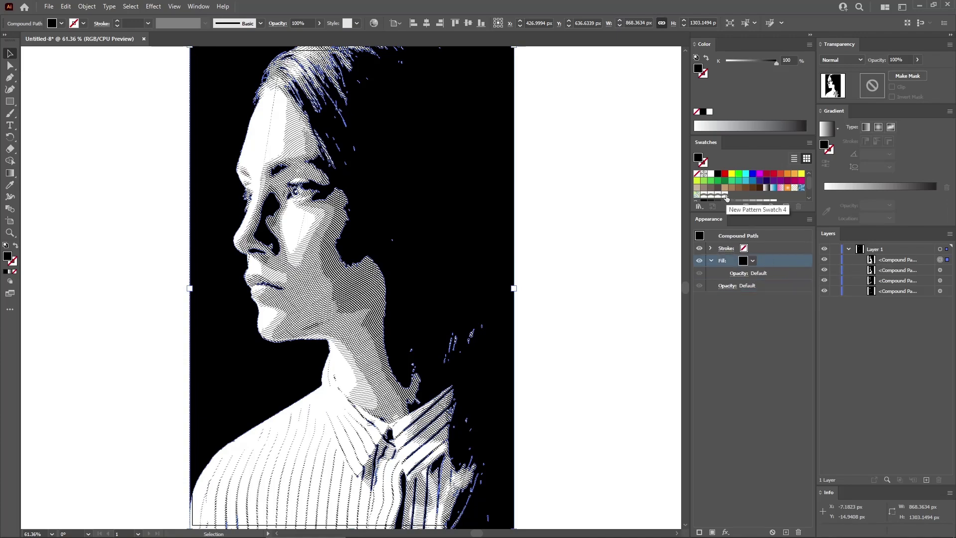
Step: Fill it with New Pattern Swatch 4 and rotate only the pattern 15° via Transform
left_click(727, 197)
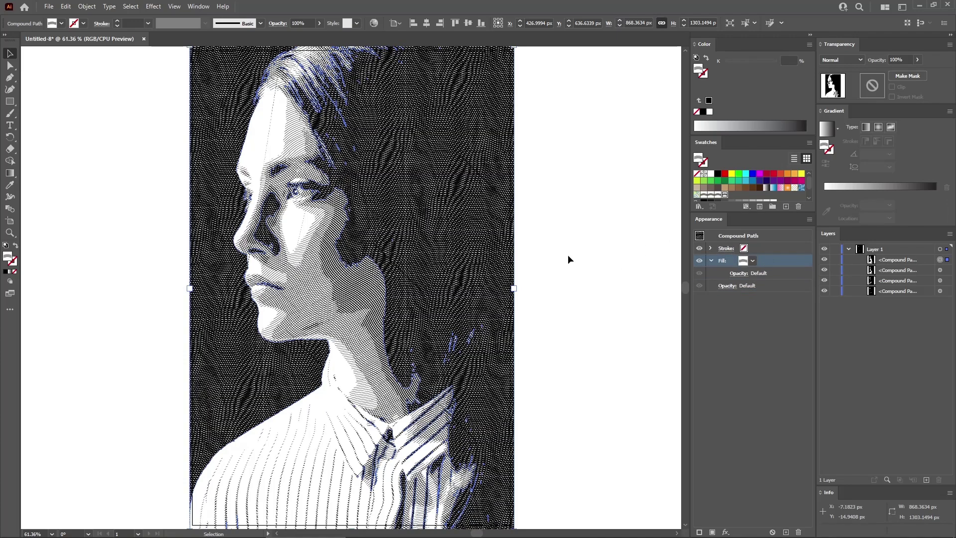
left_click(153, 7)
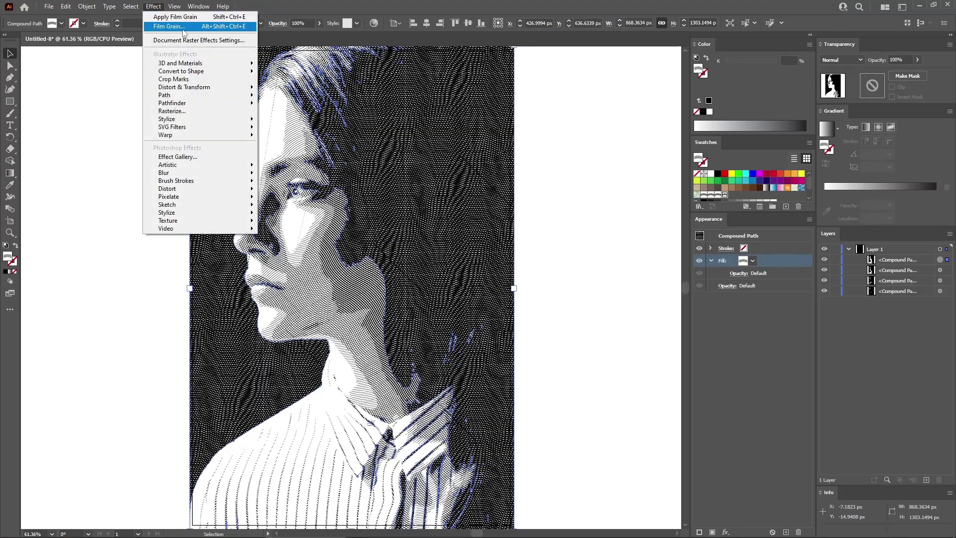
mouse_move(209, 87)
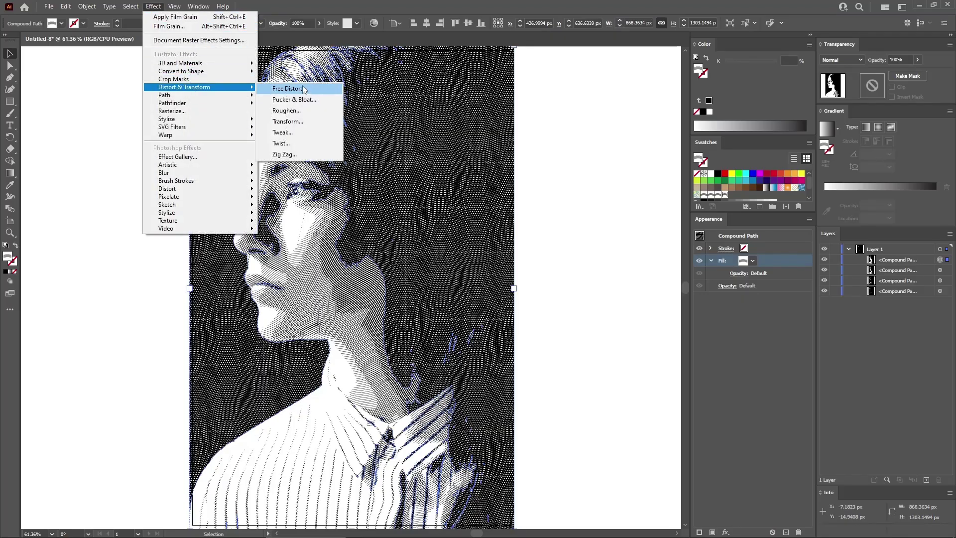
left_click(306, 121)
left_click(549, 203)
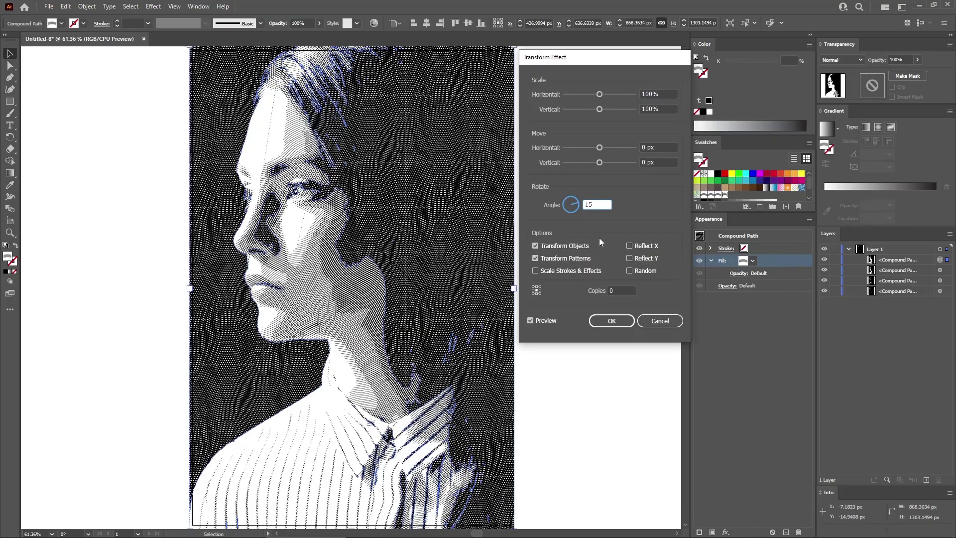
left_click(536, 246)
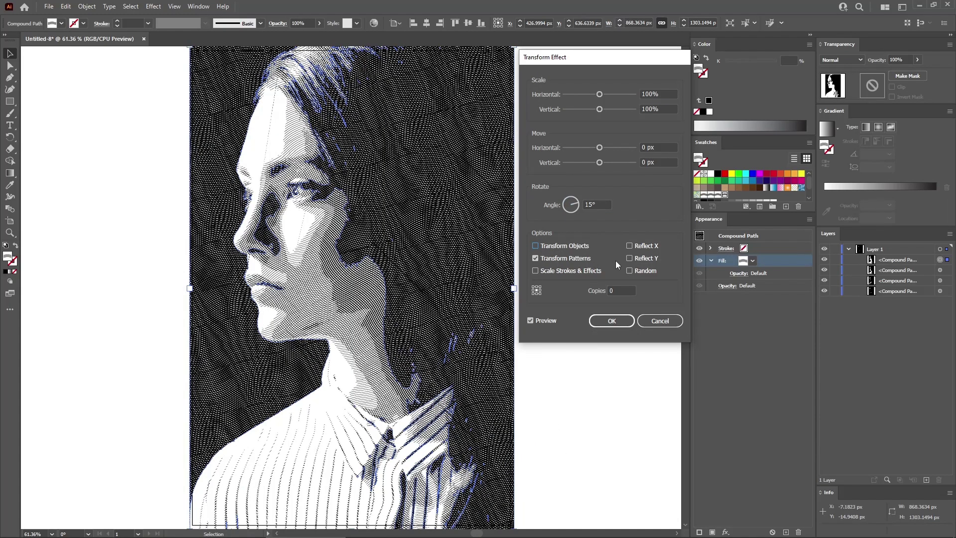
left_click(617, 321)
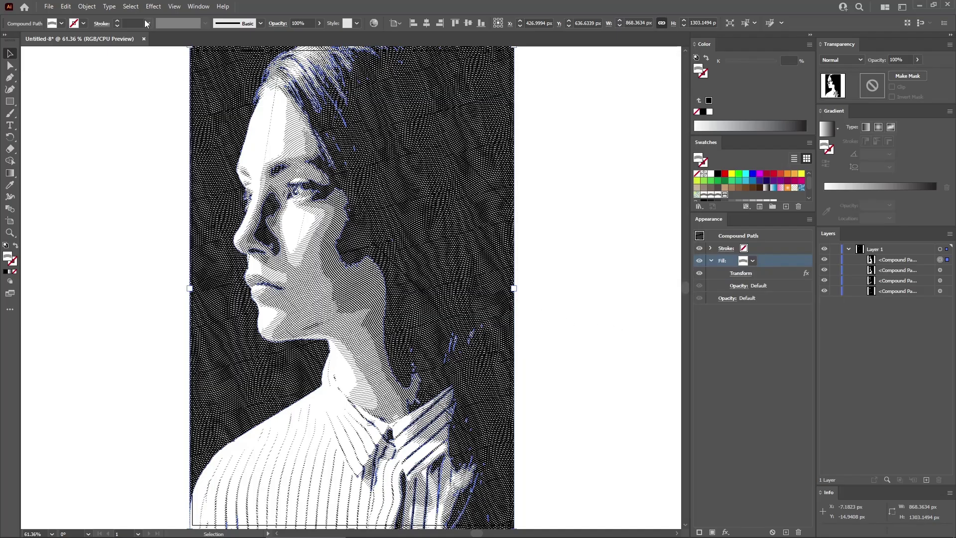
Step: Apply a Film Grain effect to the fill, keeping its default settings
left_click(154, 7)
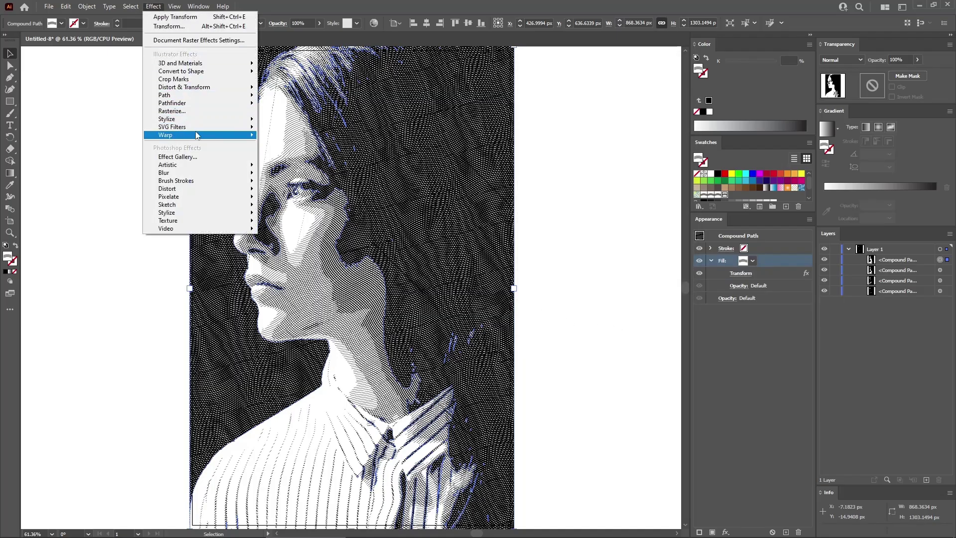
mouse_move(194, 165)
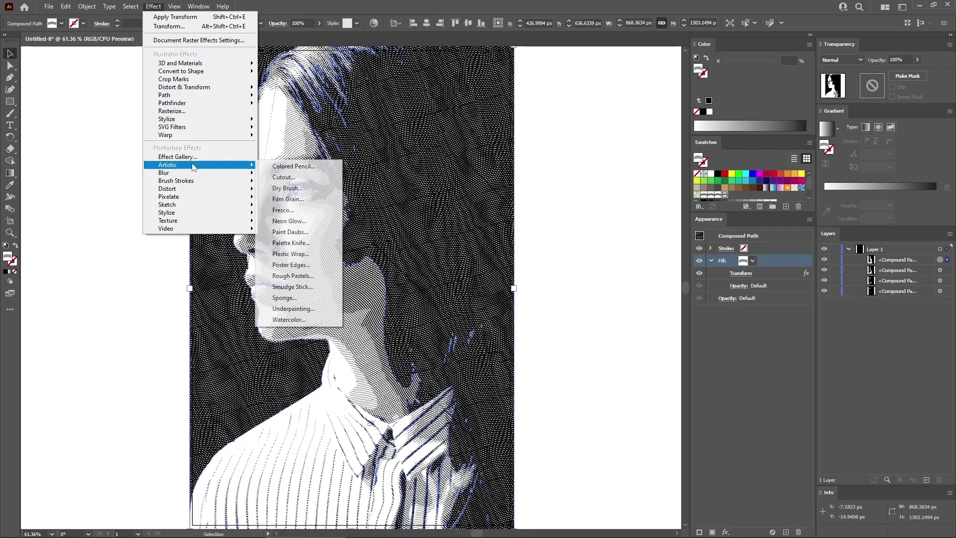
left_click(291, 199)
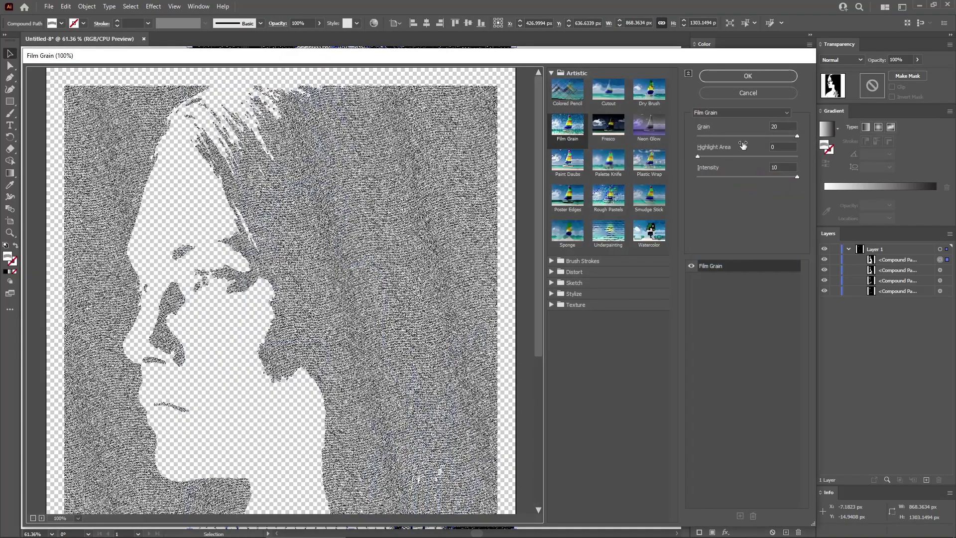
key("Tab")
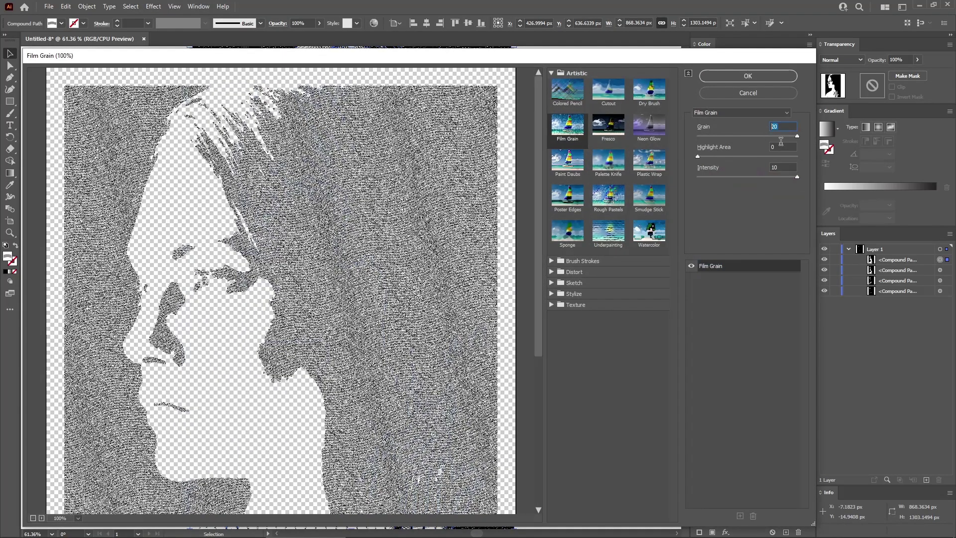
key("Tab")
left_click(751, 77)
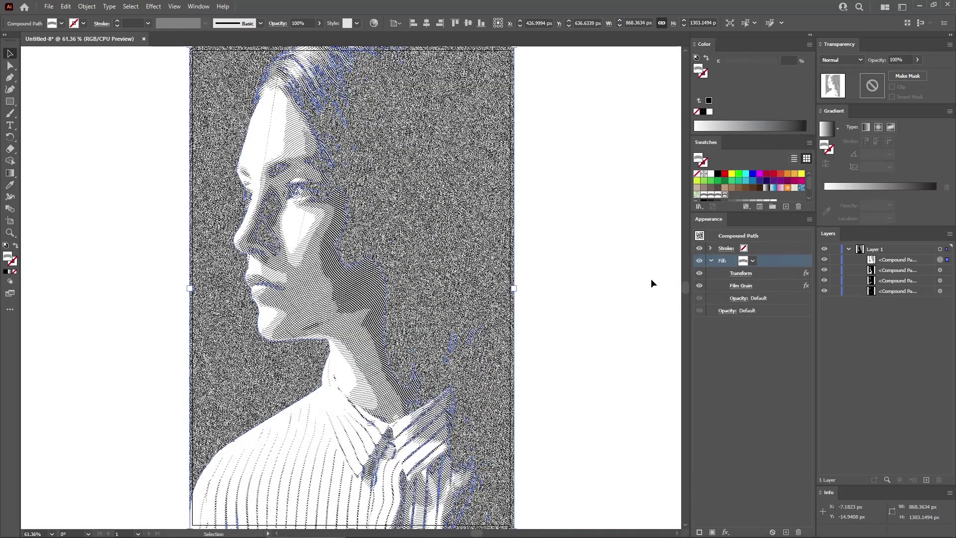
Step: Add a Spatter effect with spray radius 3 and smoothness 5
left_click(158, 7)
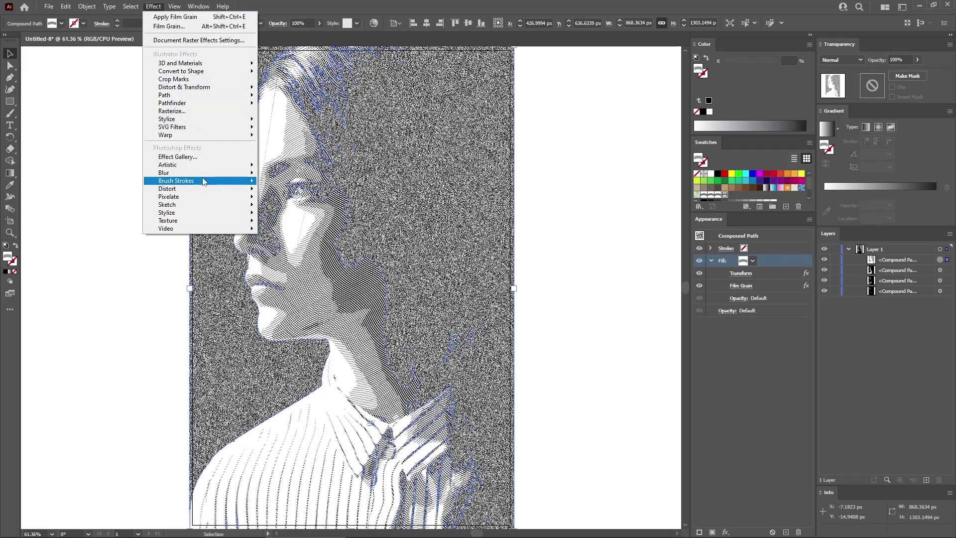
mouse_move(204, 182)
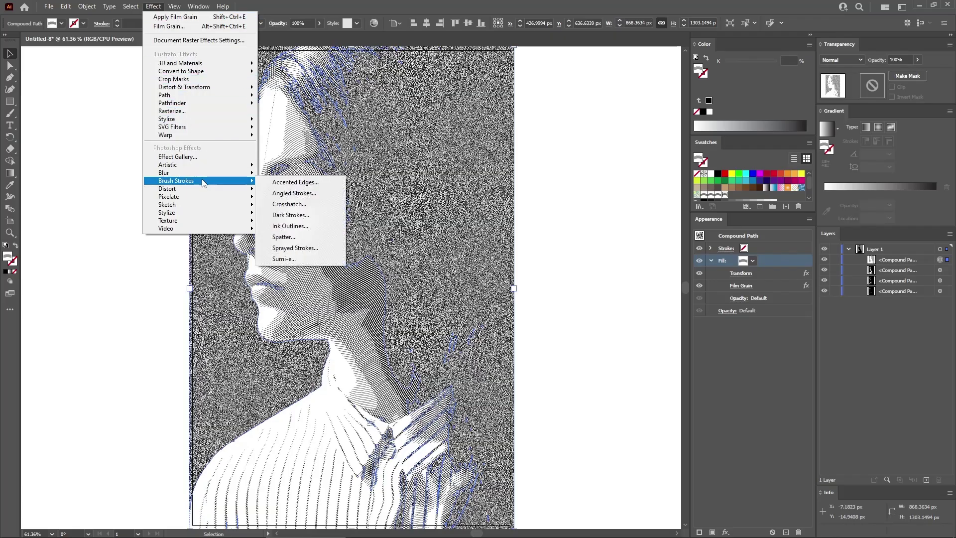
left_click(297, 237)
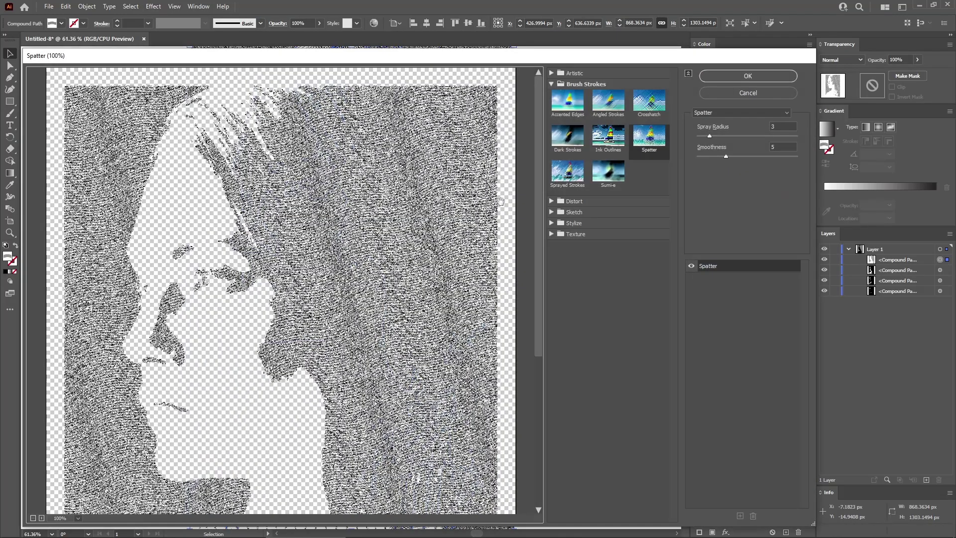
left_click(786, 126)
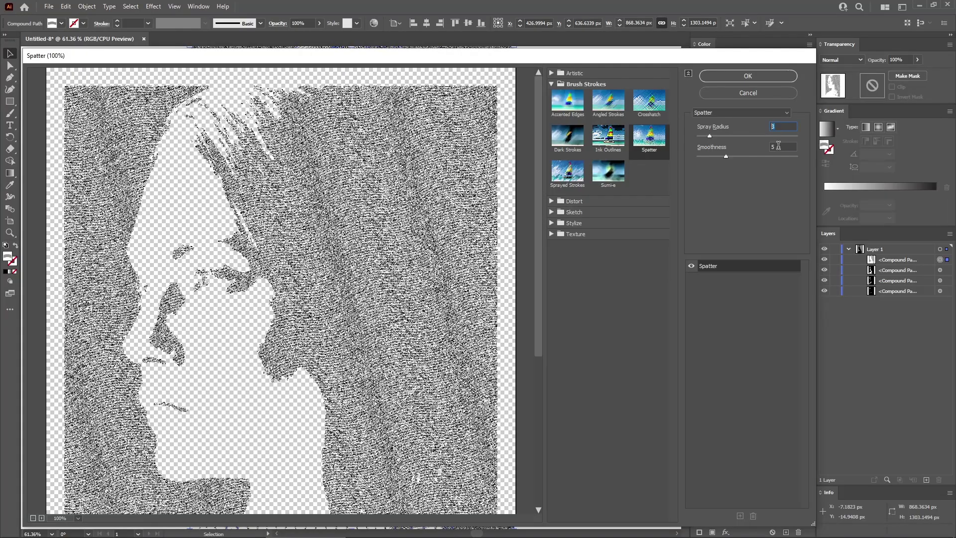
left_click(778, 146)
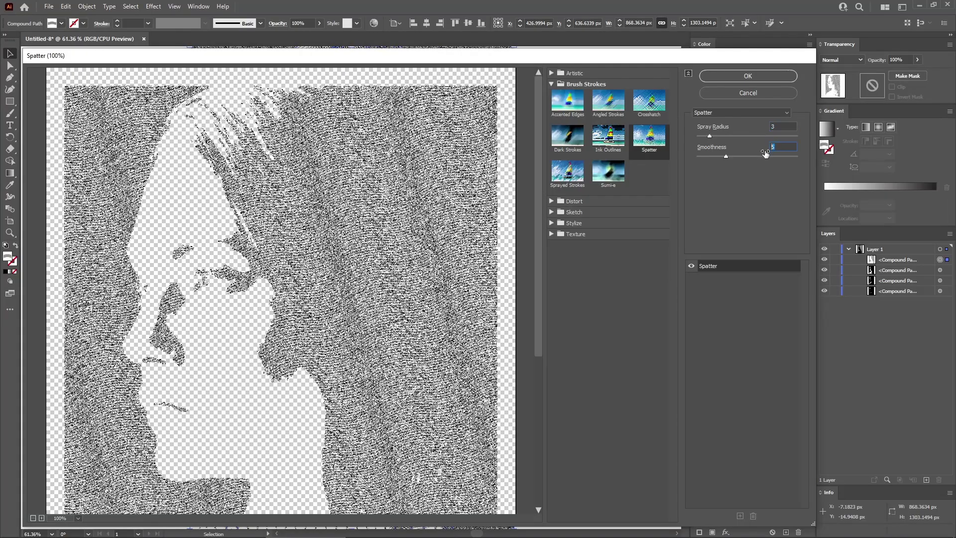
left_click(748, 76)
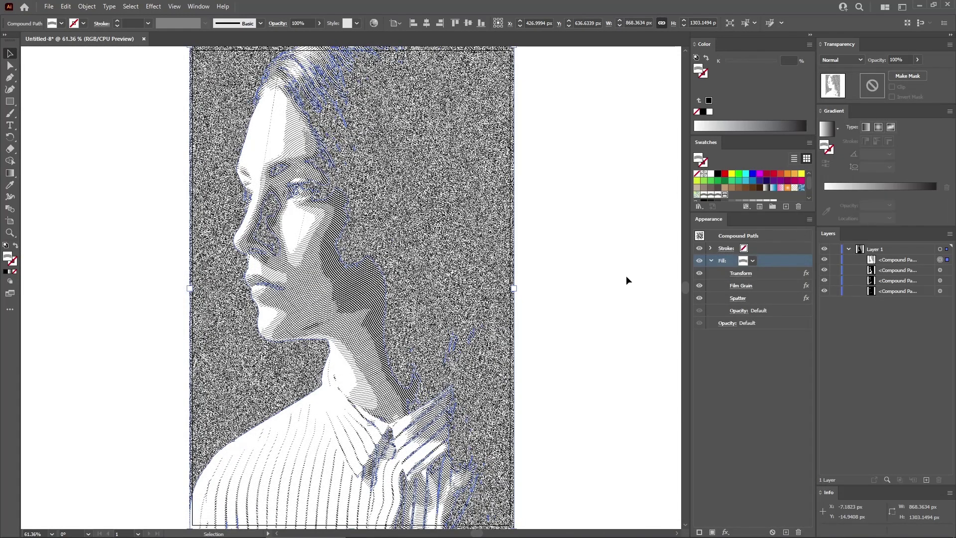
Step: Set the textured fill's blend mode to Multiply
left_click(739, 312)
left_click(675, 330)
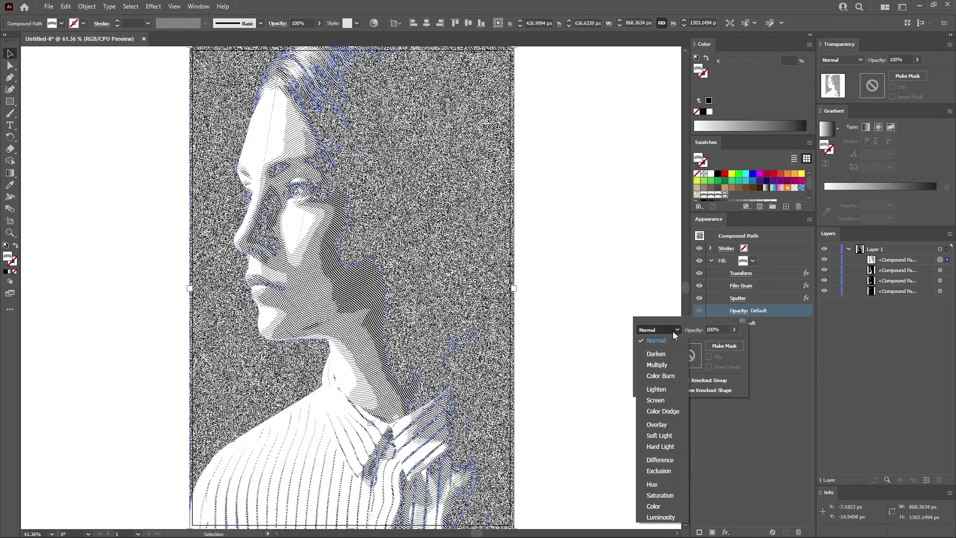
left_click(661, 364)
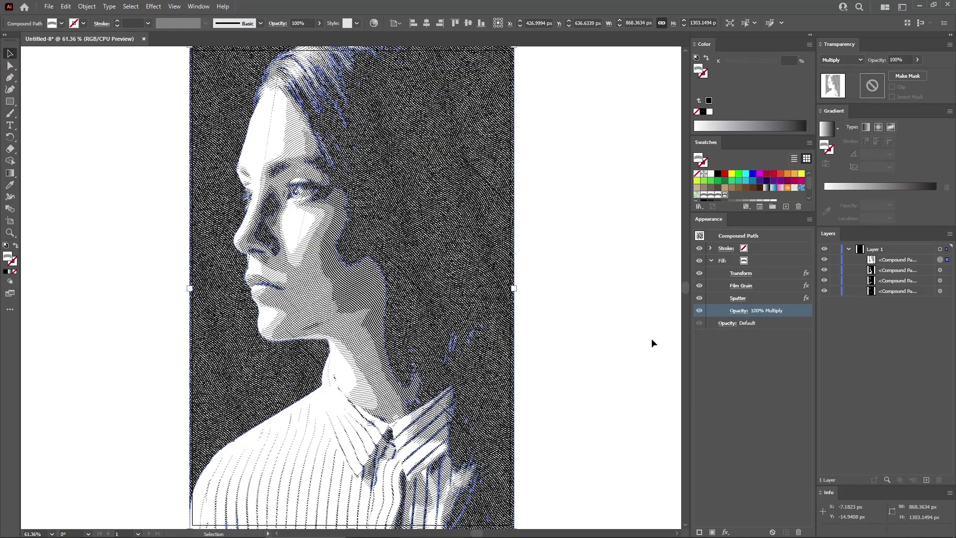
Step: Deselect everything and draw an 870 × 1290 px rectangle with the Rectangle tool
left_click(581, 325)
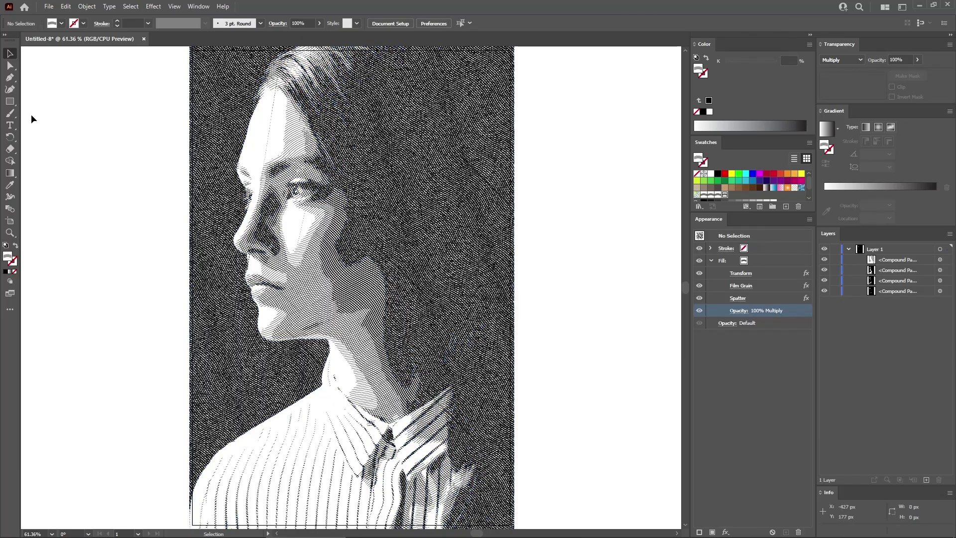
left_click(15, 102)
left_click(144, 86)
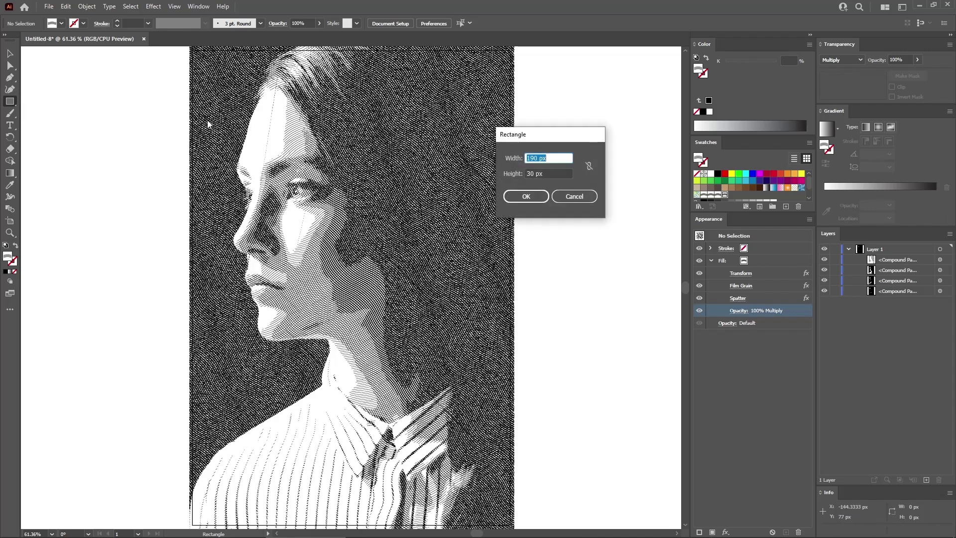
type("870")
key("Tab")
type("1290")
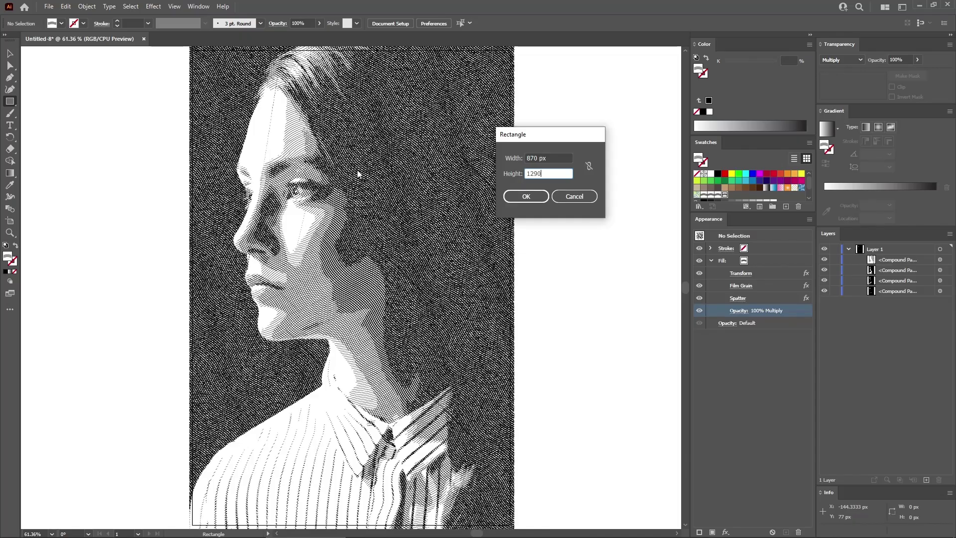
key("Return")
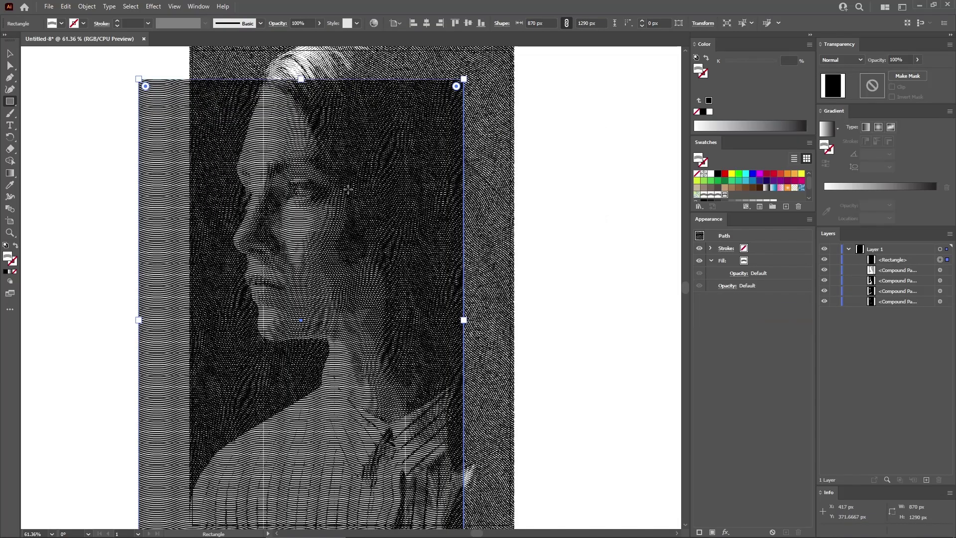
Step: Fill the rectangle with a linear gradient at a 90° angle
left_click(774, 263)
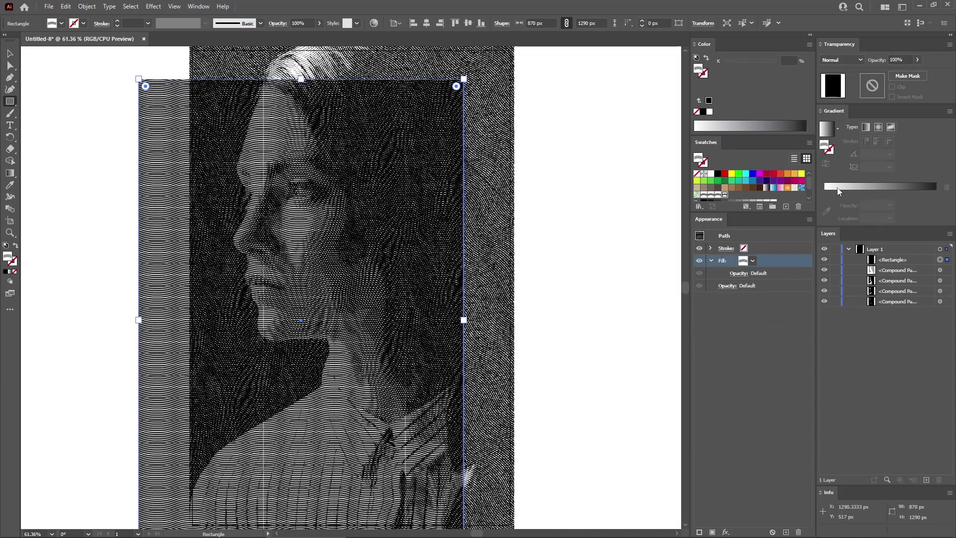
left_click(867, 127)
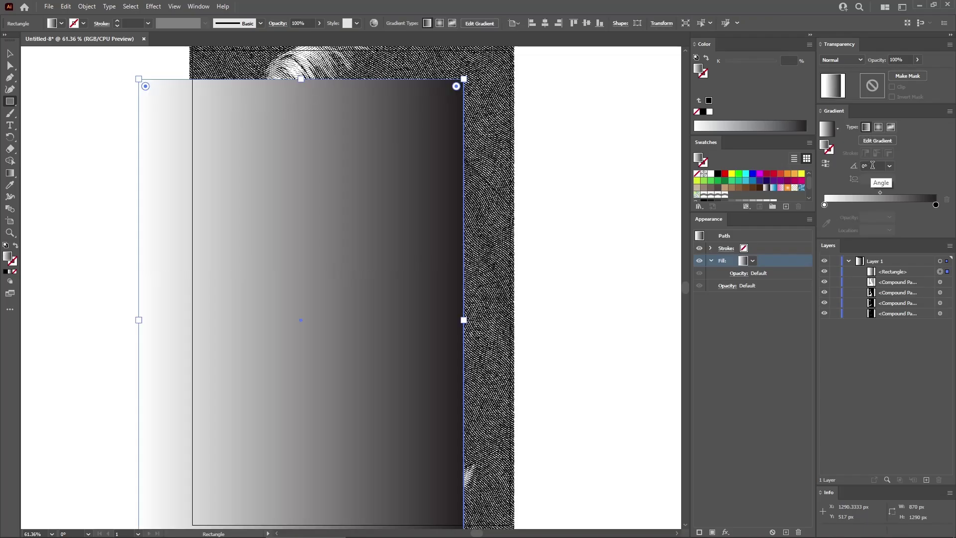
left_click(873, 165)
type("90")
key("Return")
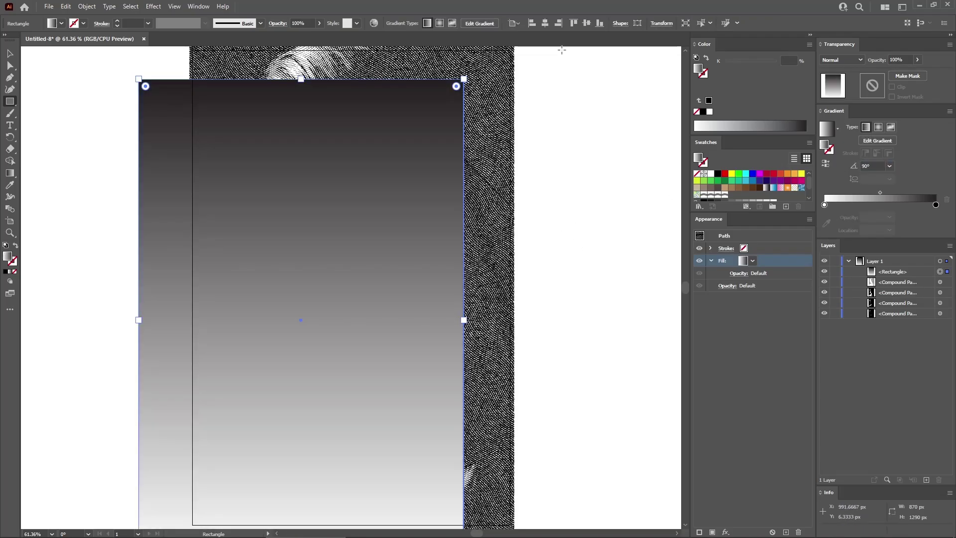
Step: Centre the rectangle on the portrait and move it below all compound paths in Layers
left_click(546, 24)
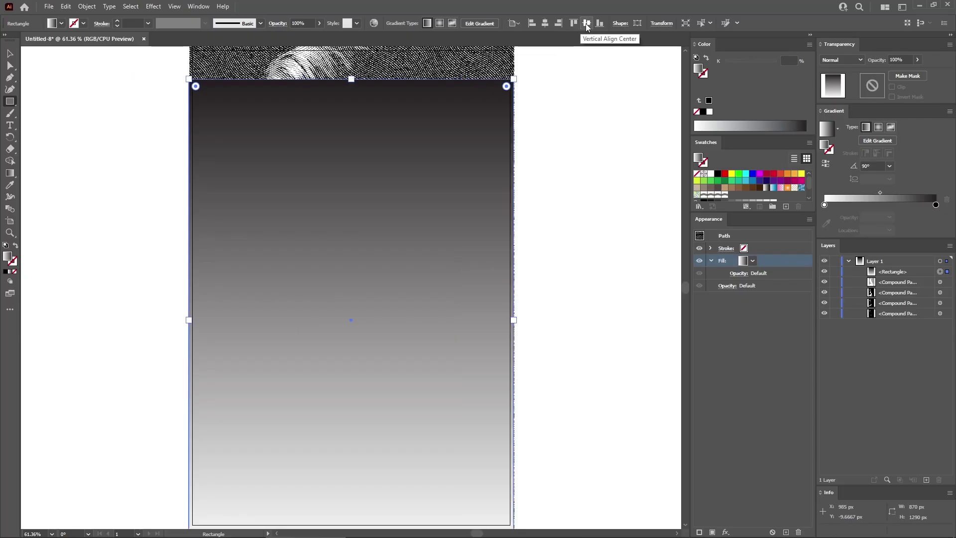
left_click(586, 23)
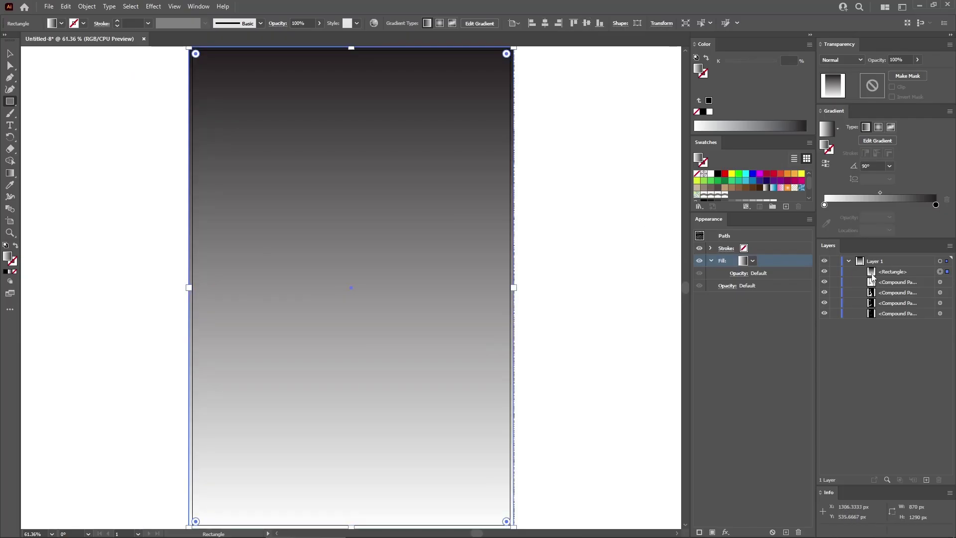
left_click(912, 277)
left_click_drag(912, 275, 913, 321)
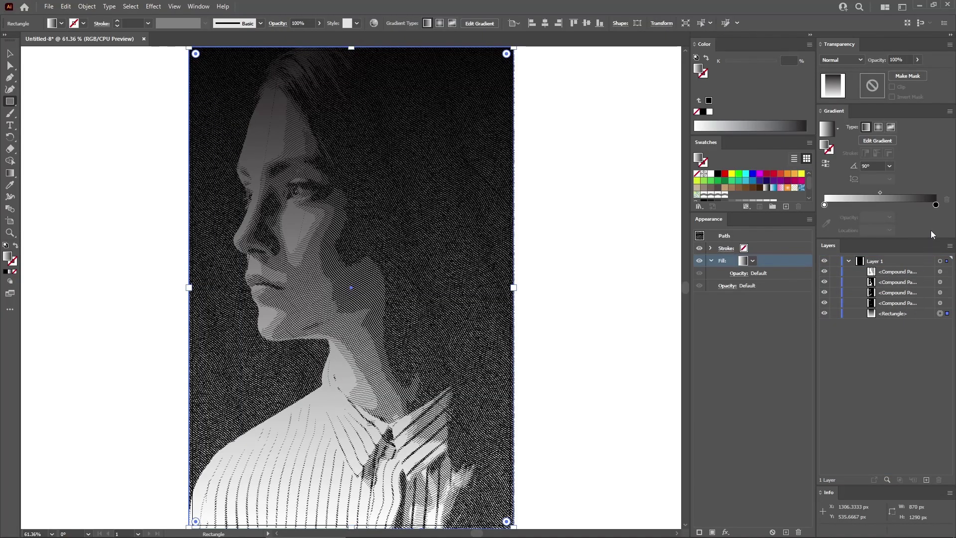
Step: Recolour the dark gradient stop to pale mint, RGB 220/240/230
double_click(936, 205)
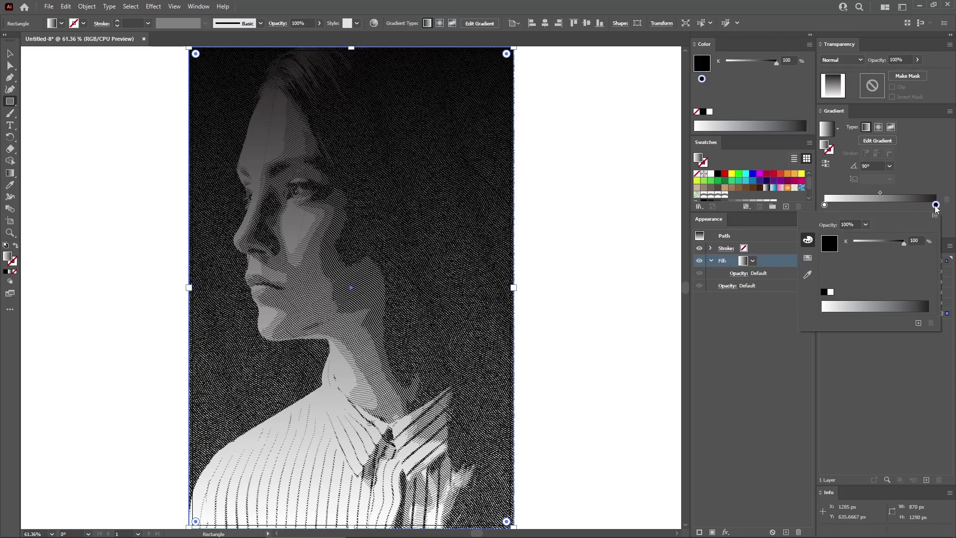
left_click(935, 215)
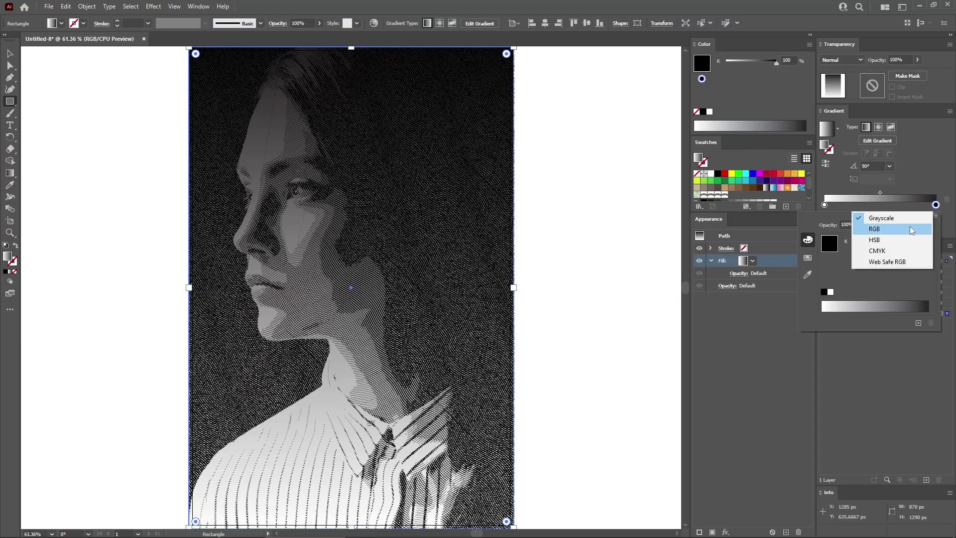
left_click(914, 228)
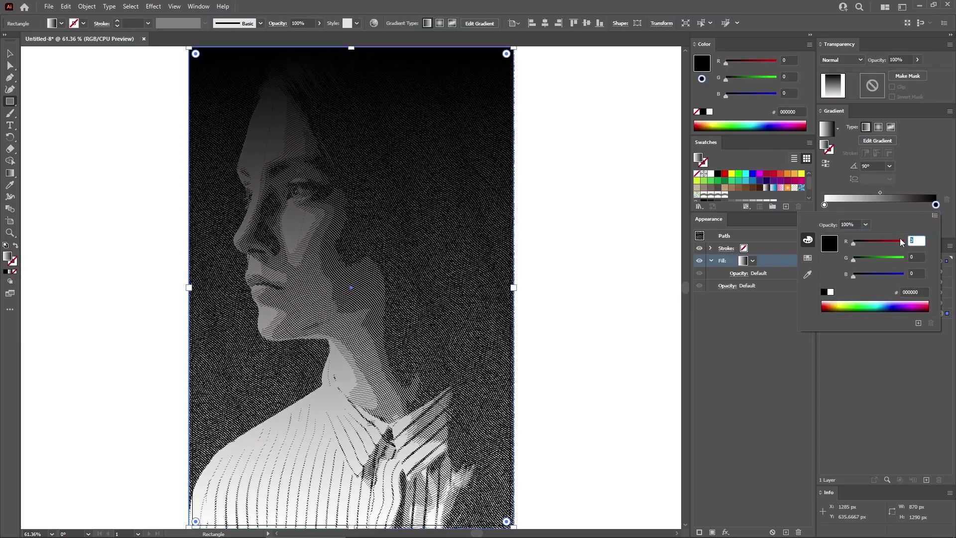
type("220")
key("Tab")
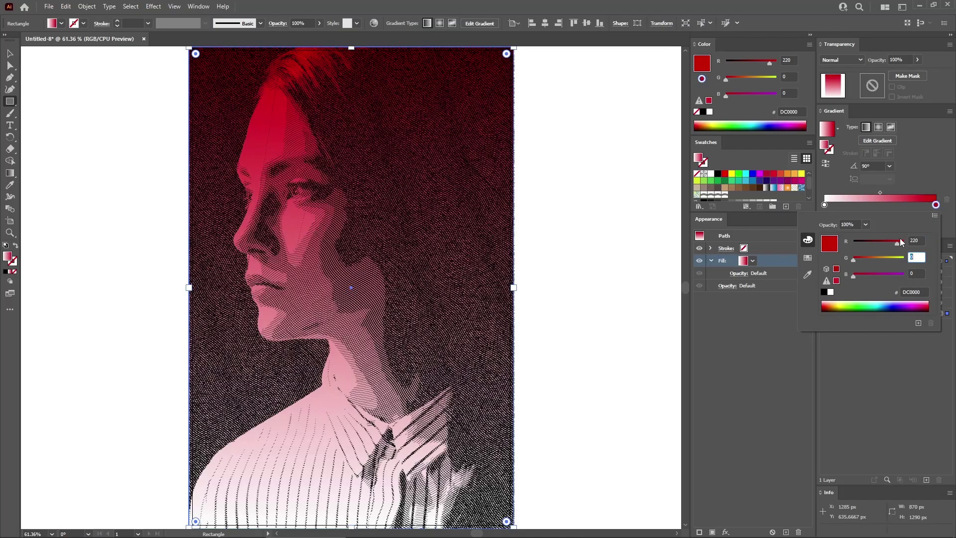
type("240")
key("Tab")
type("230")
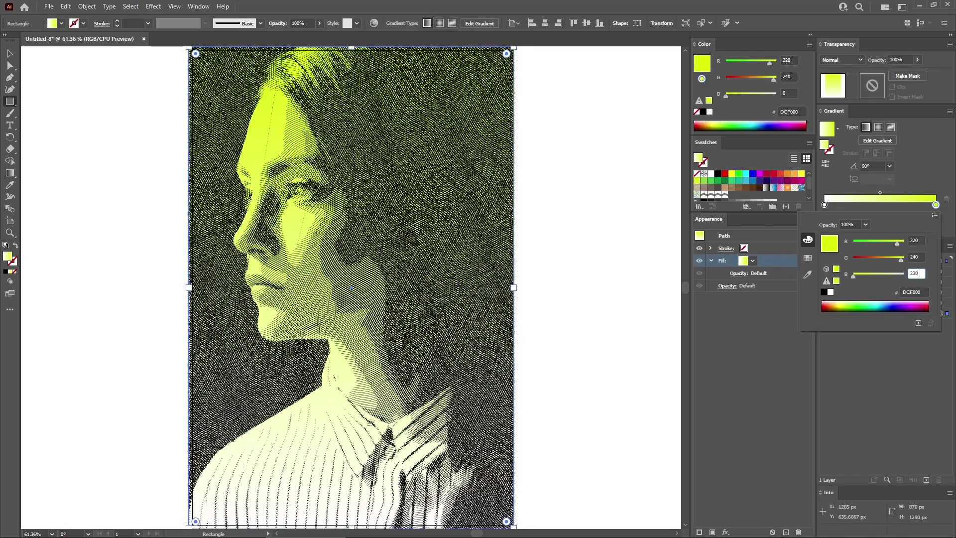
key("Return")
Step: Set the gradient's left stop to grey-green RGB 110/130/120
double_click(825, 206)
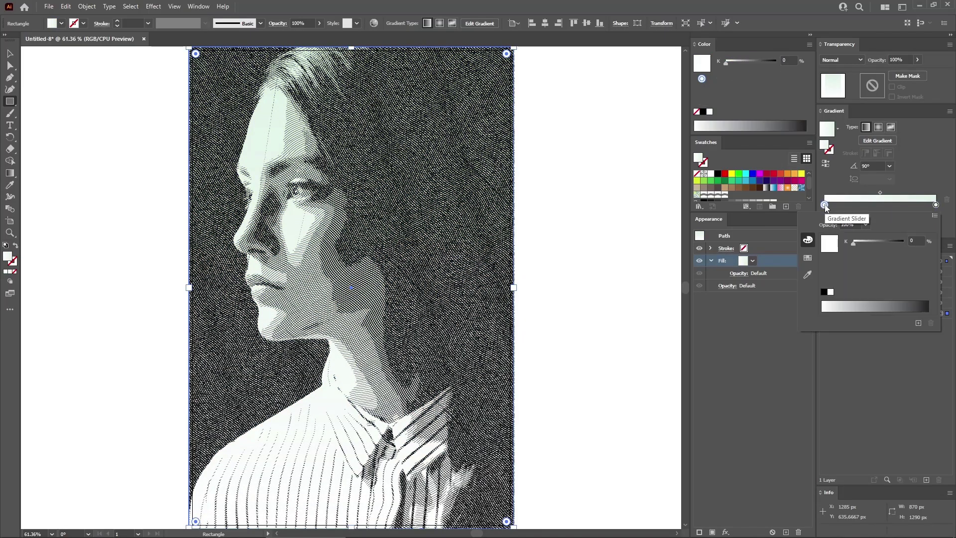
left_click(936, 215)
left_click(924, 229)
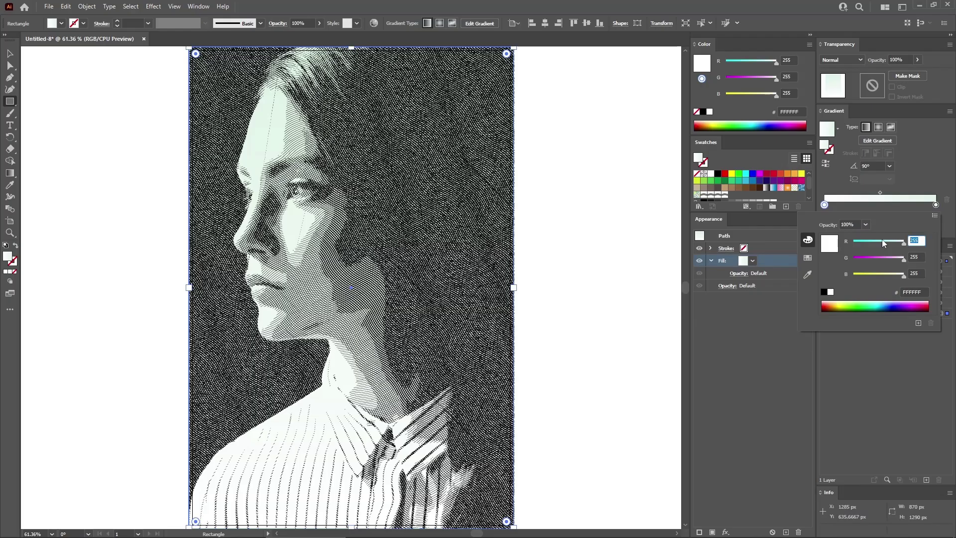
type("110")
key("Tab")
type("1")
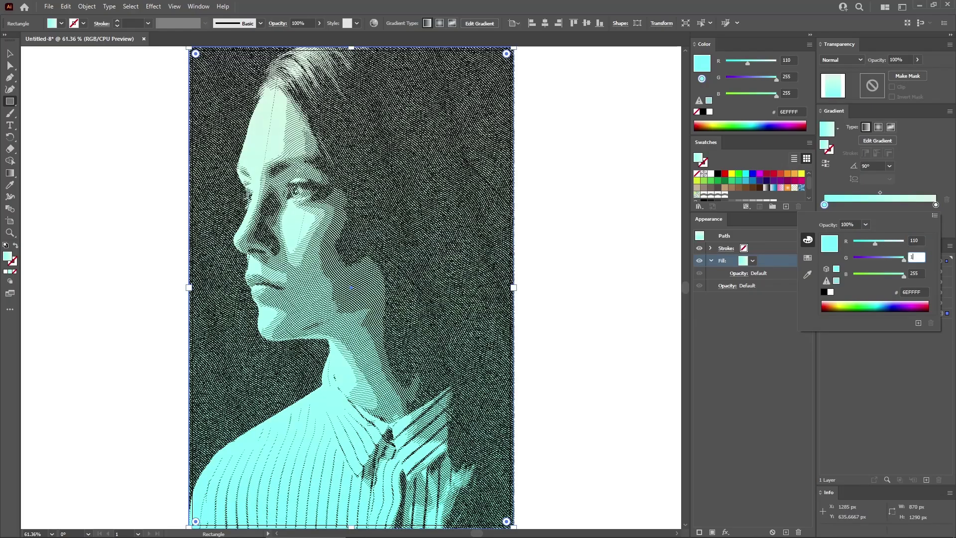
type("30")
key("Tab")
type("120")
key("Return")
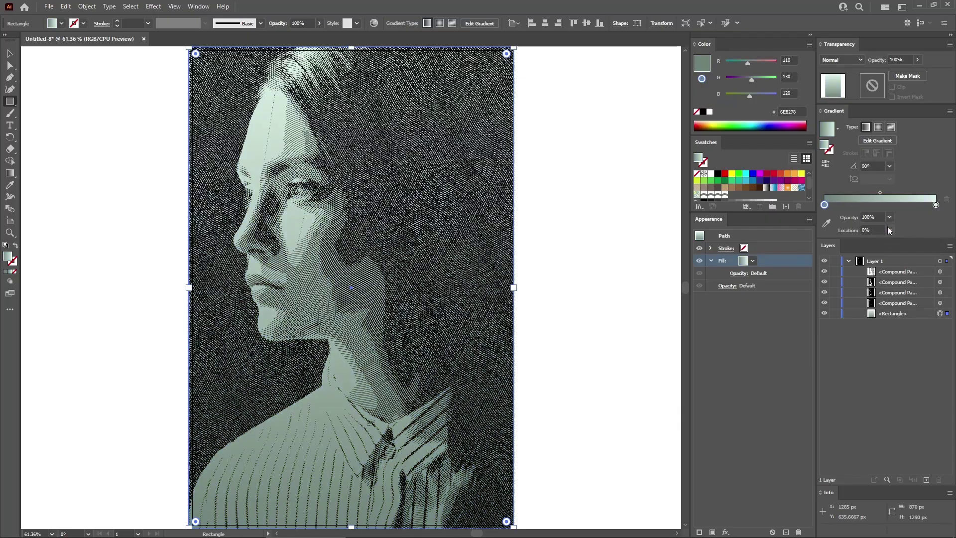
Step: Add a new gradient stop at 50% location
left_click(872, 205)
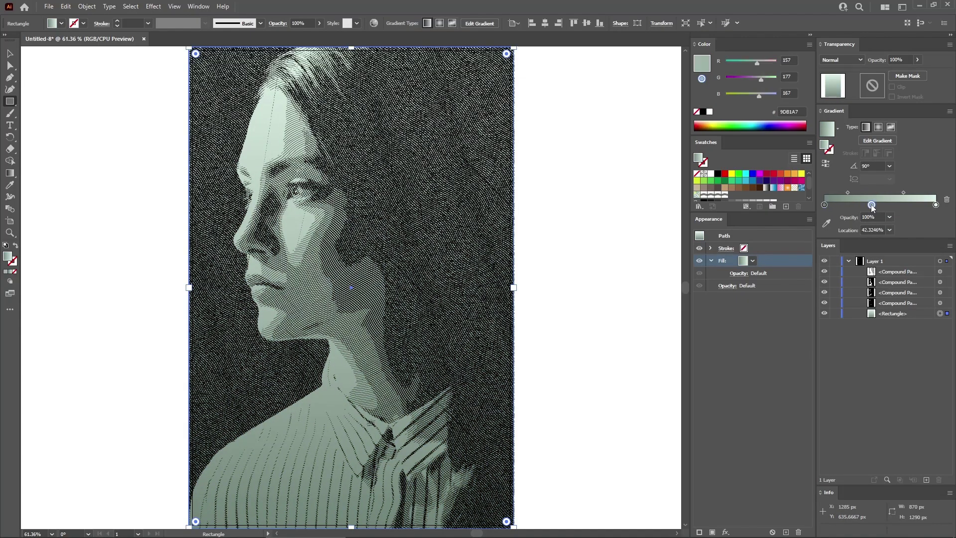
left_click_drag(861, 230, 900, 226)
type("50")
key("Return")
Step: Colour the middle stop pale green, RGB 180/200/170
double_click(880, 205)
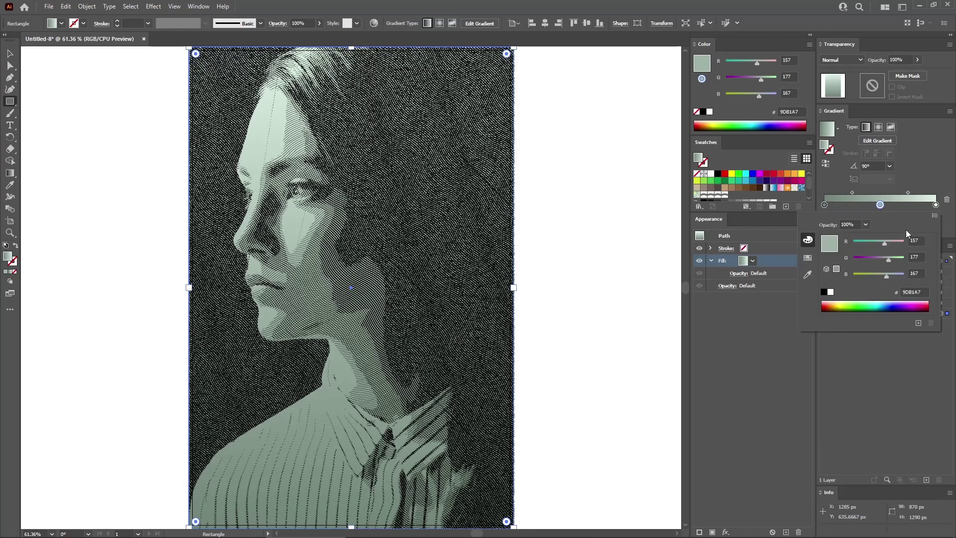
left_click(916, 240)
type("180")
key("Tab")
type("200")
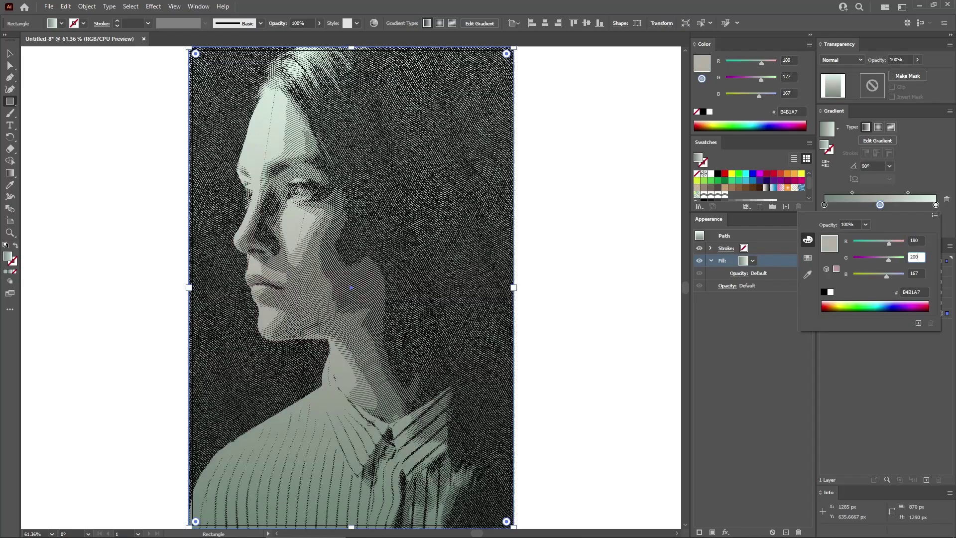
key("Tab")
type("170")
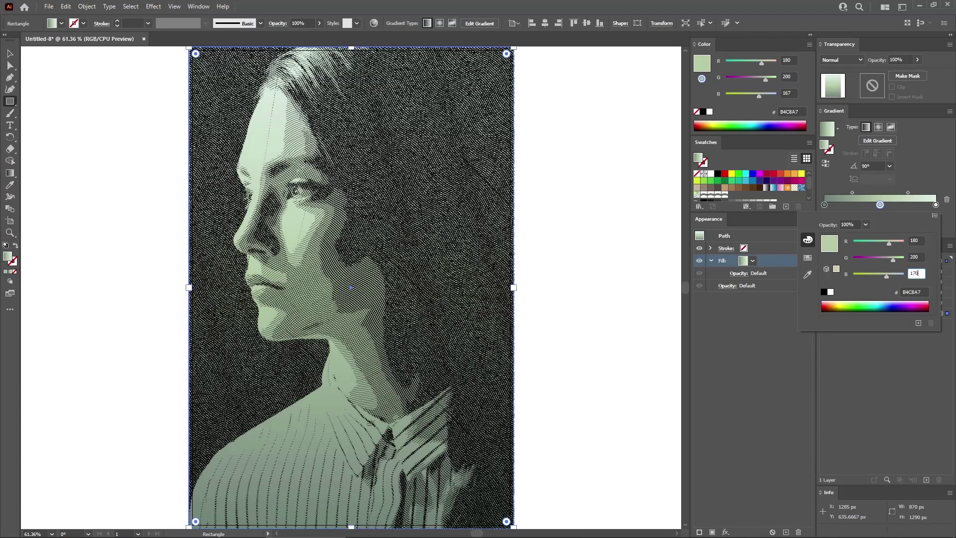
key("Return")
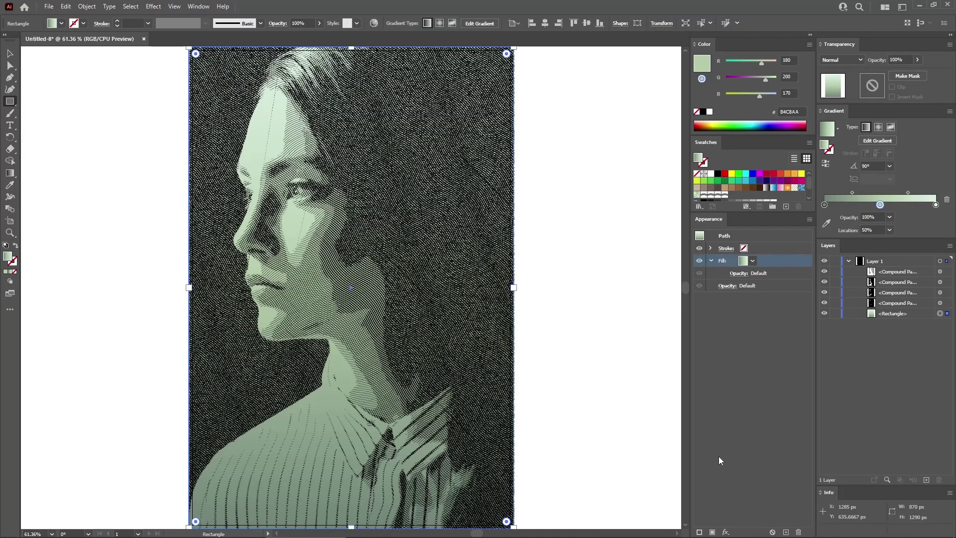
Step: Add a second rectangle fill using the line pattern at 75% opacity, Multiply blend
left_click(713, 532)
left_click(703, 198)
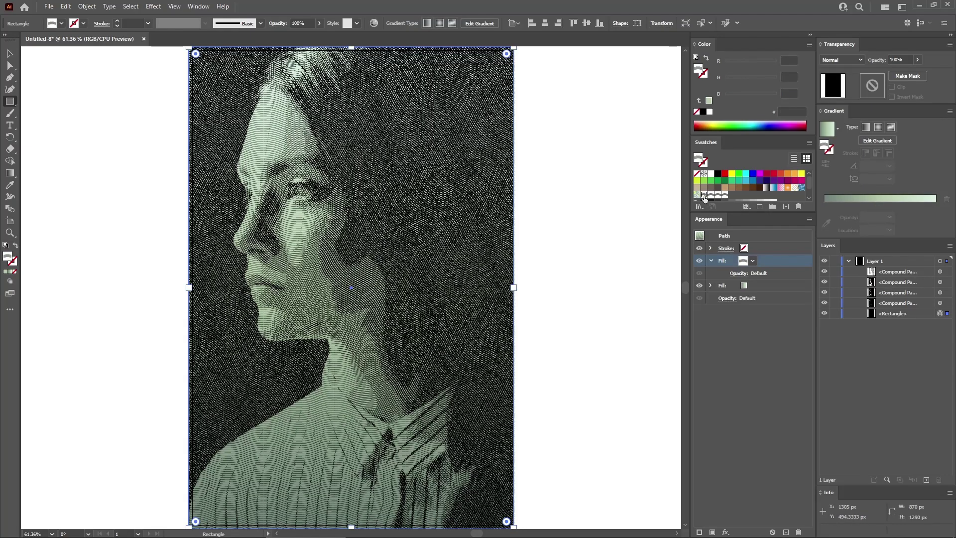
left_click(739, 276)
type("75")
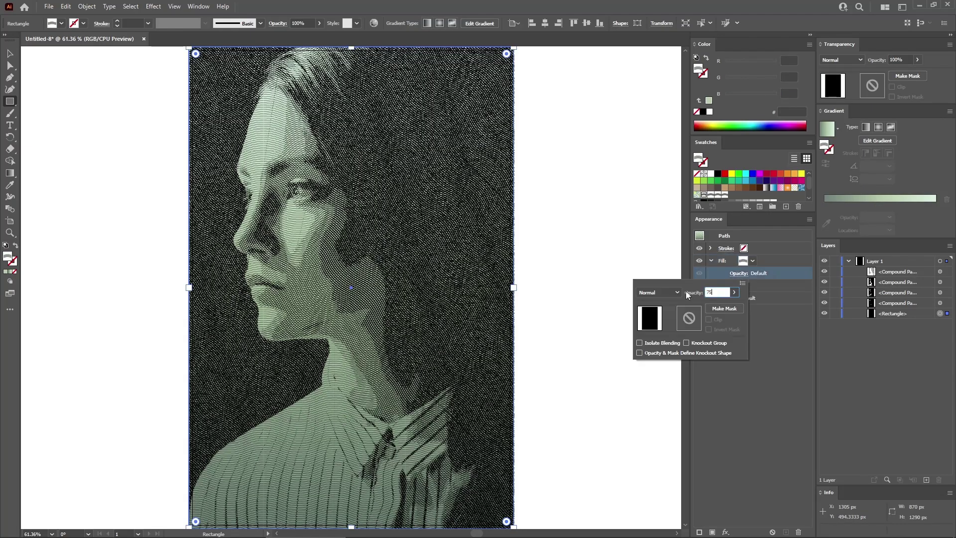
left_click(670, 298)
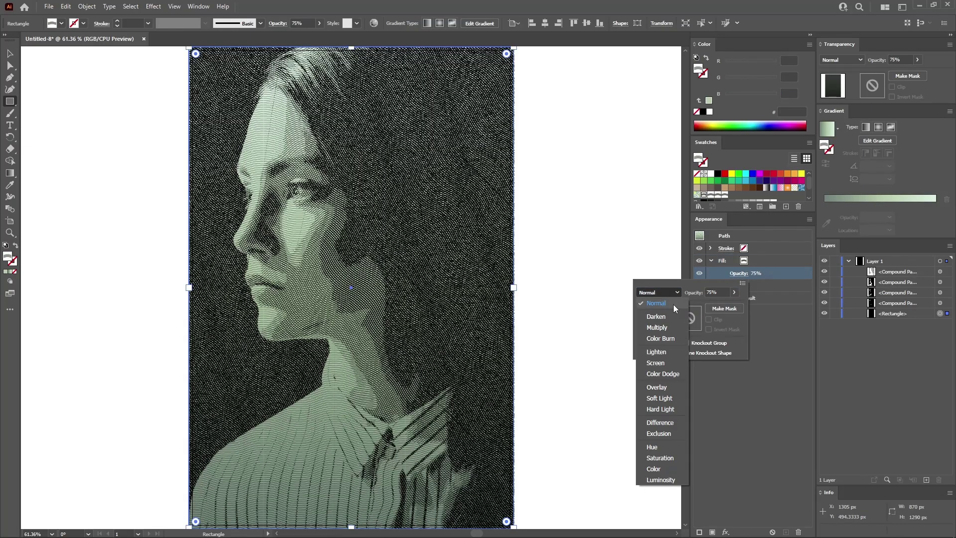
left_click(663, 328)
left_click(753, 279)
left_click(769, 263)
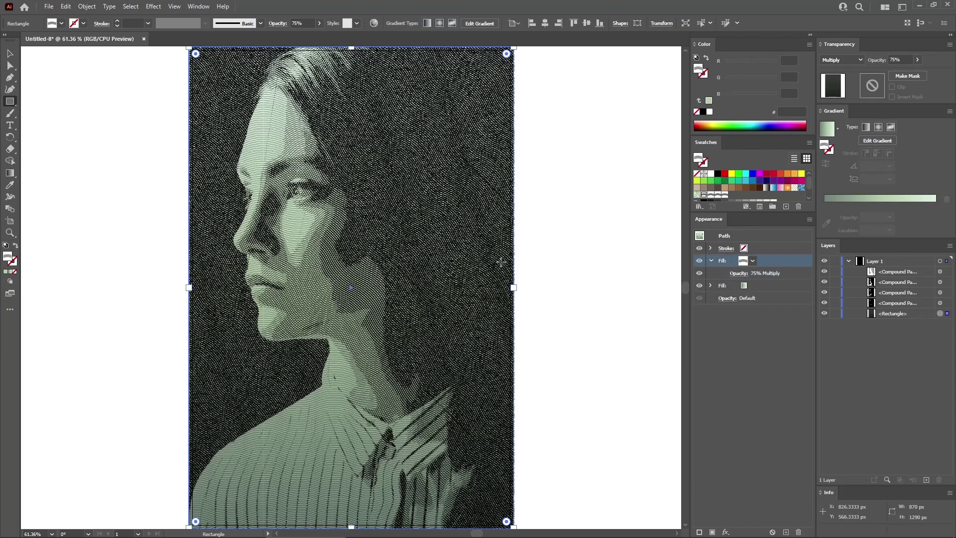
Step: Rotate only the pattern fill -25° with a Transform effect, leaving objects untransformed
left_click(154, 8)
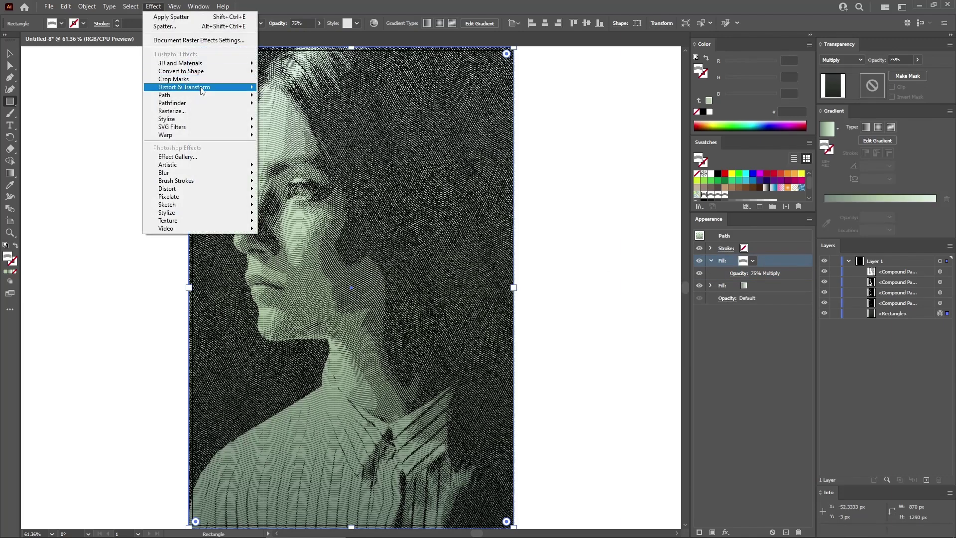
mouse_move(226, 92)
left_click(287, 122)
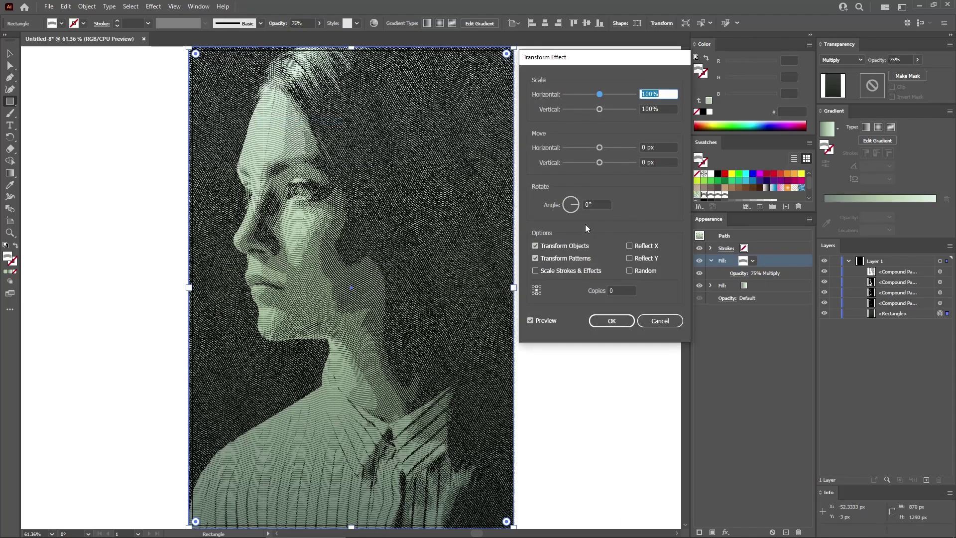
left_click(591, 206)
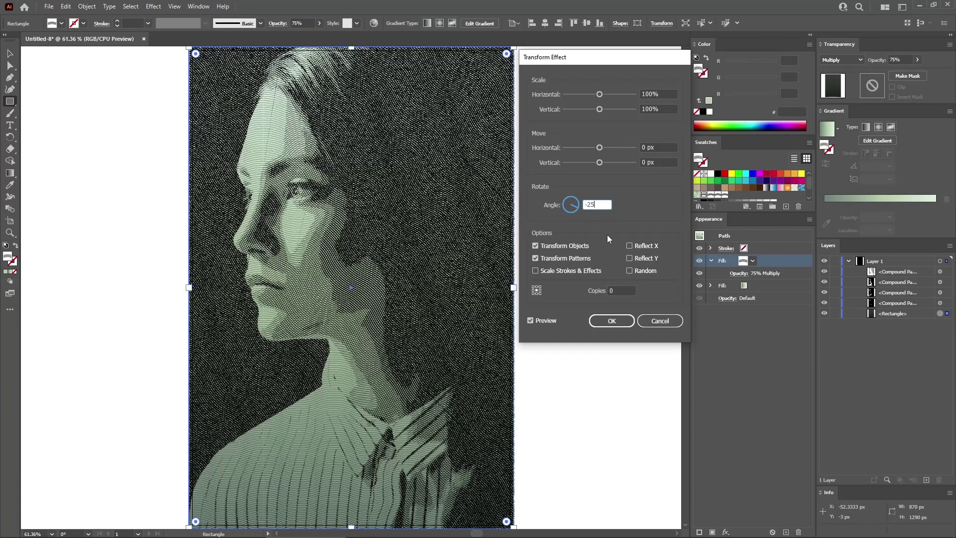
left_click(536, 246)
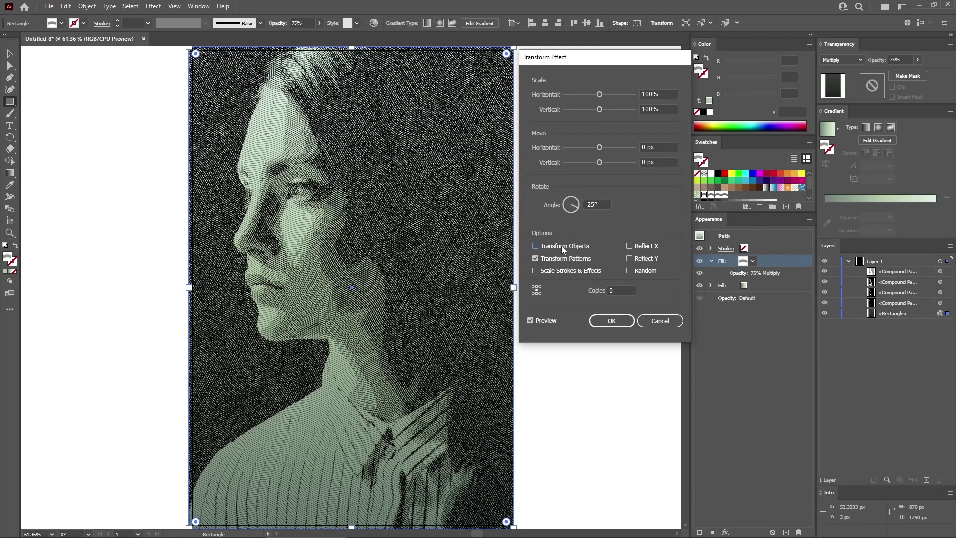
left_click(612, 321)
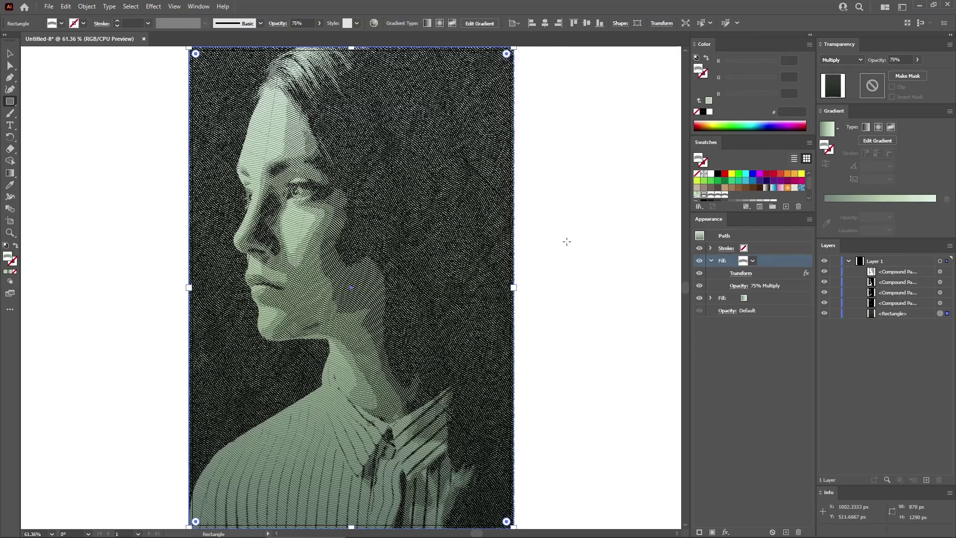
Step: Apply the Artistic Film Grain effect to the pattern fill
left_click(155, 8)
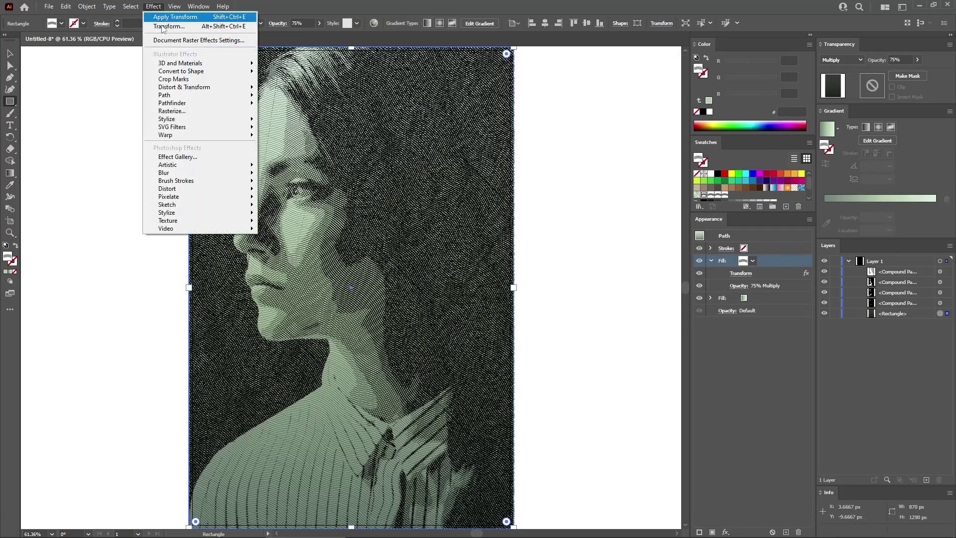
mouse_move(194, 164)
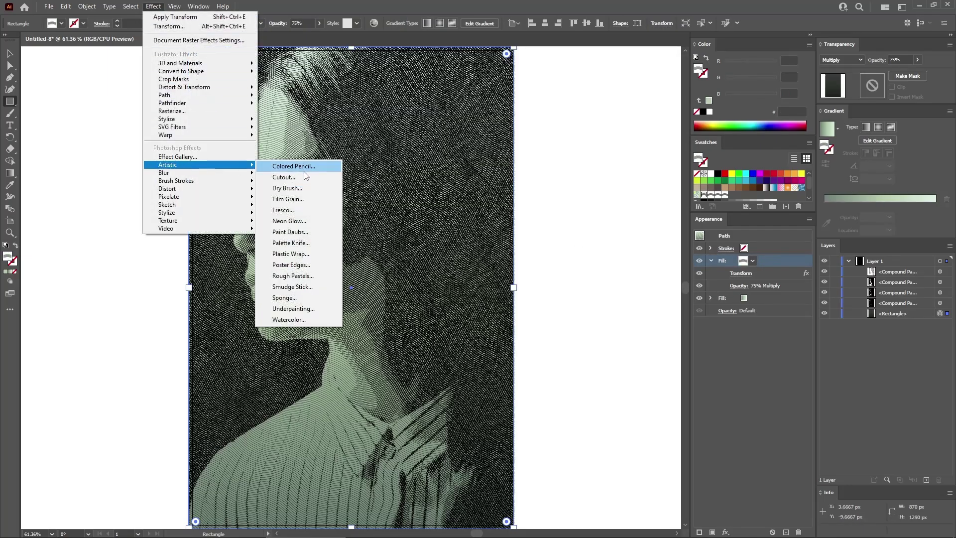
left_click(298, 199)
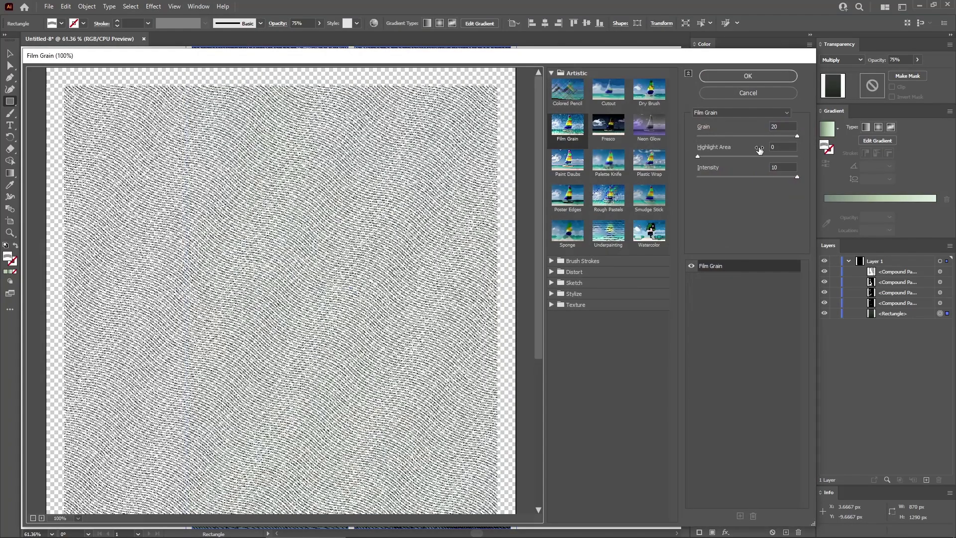
left_click(749, 77)
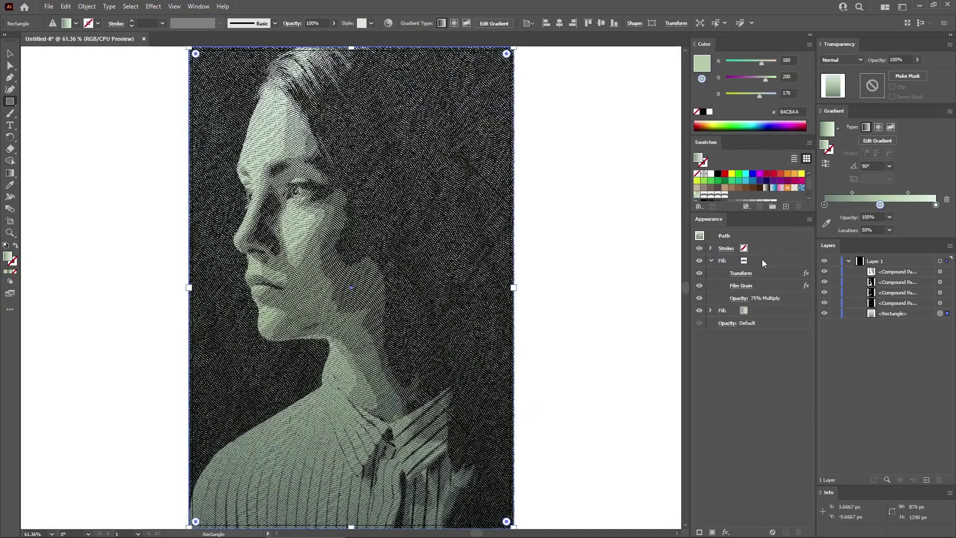
Step: Add the Brush Strokes Spatter effect to the pattern fill
left_click(763, 260)
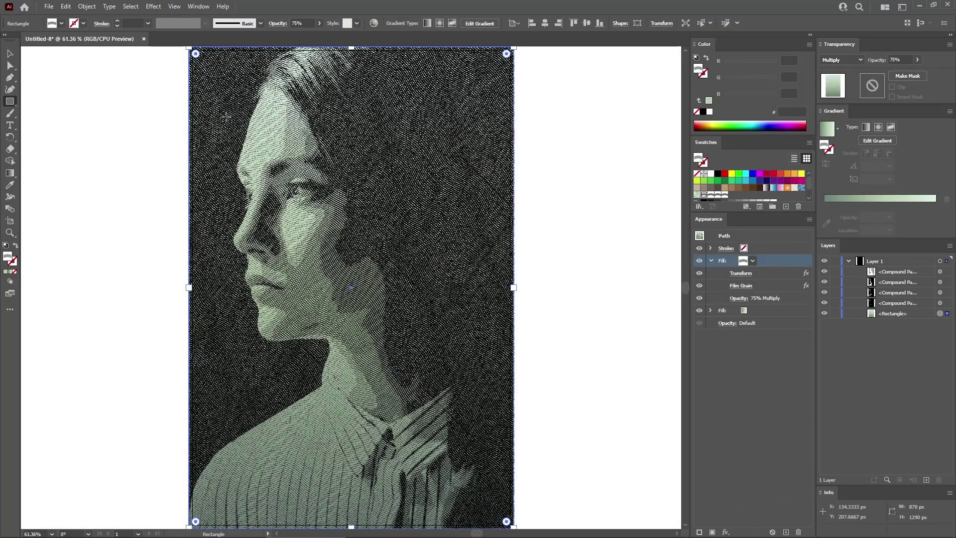
left_click(154, 6)
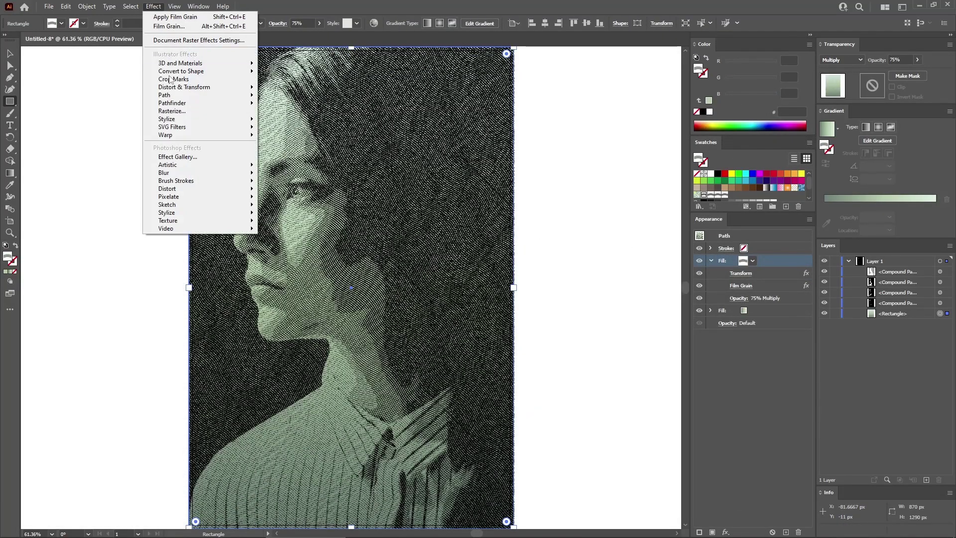
mouse_move(195, 182)
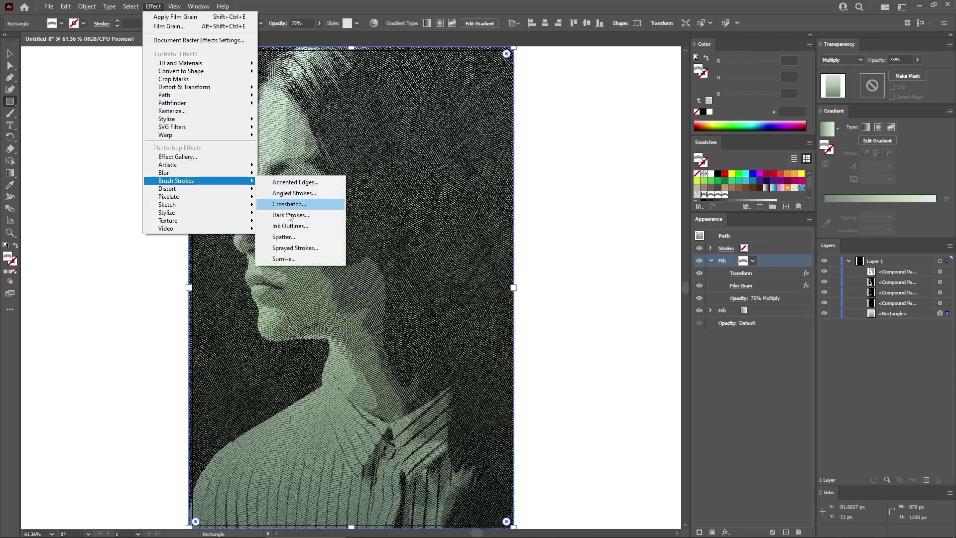
left_click(286, 238)
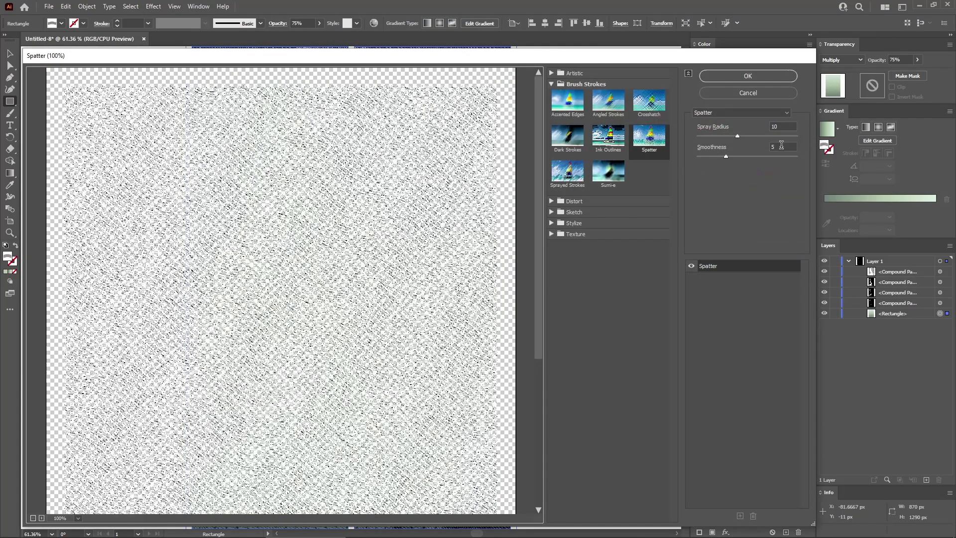
left_click(752, 77)
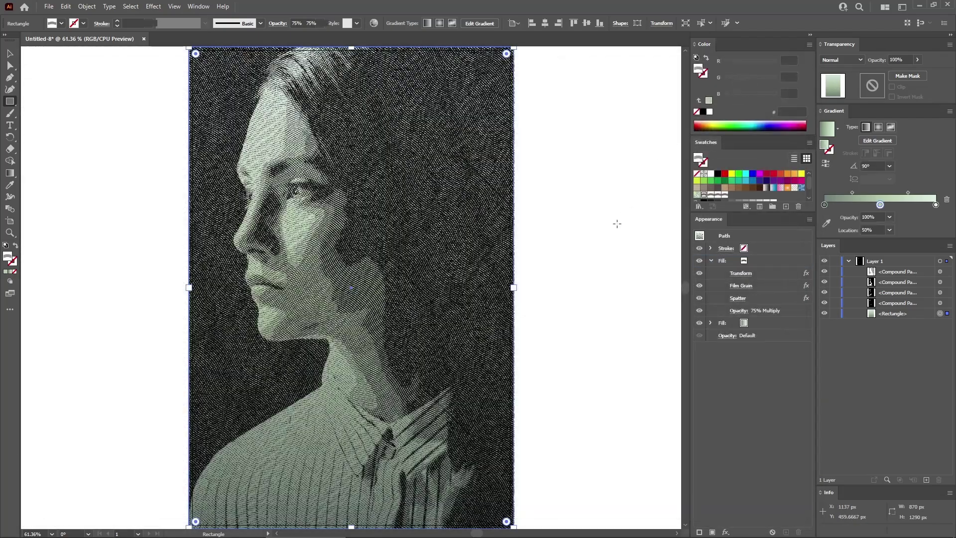
key("ctrl+shift+a")
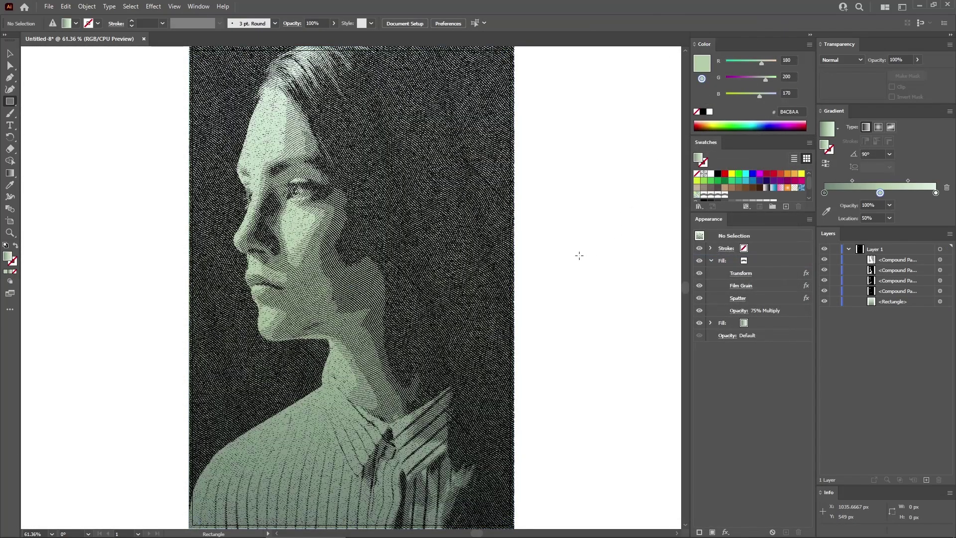